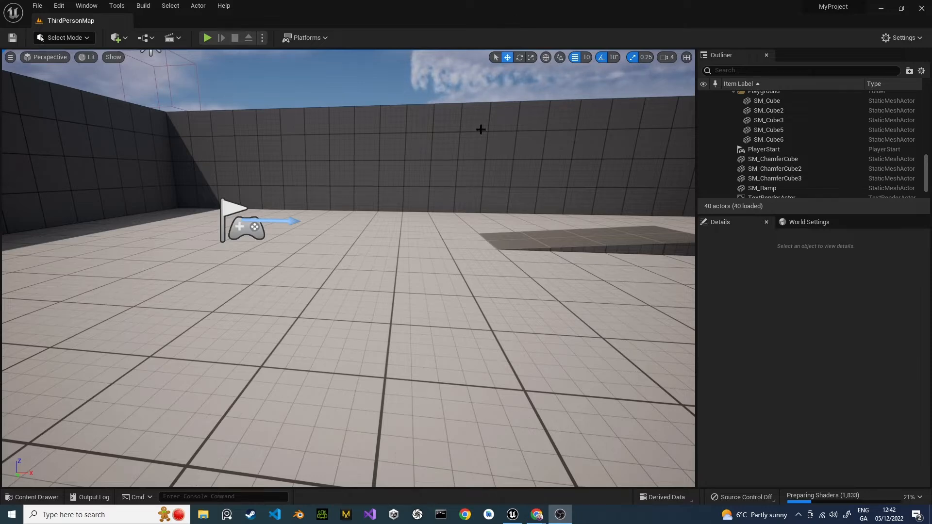
scroll(440, 282, "down", 4)
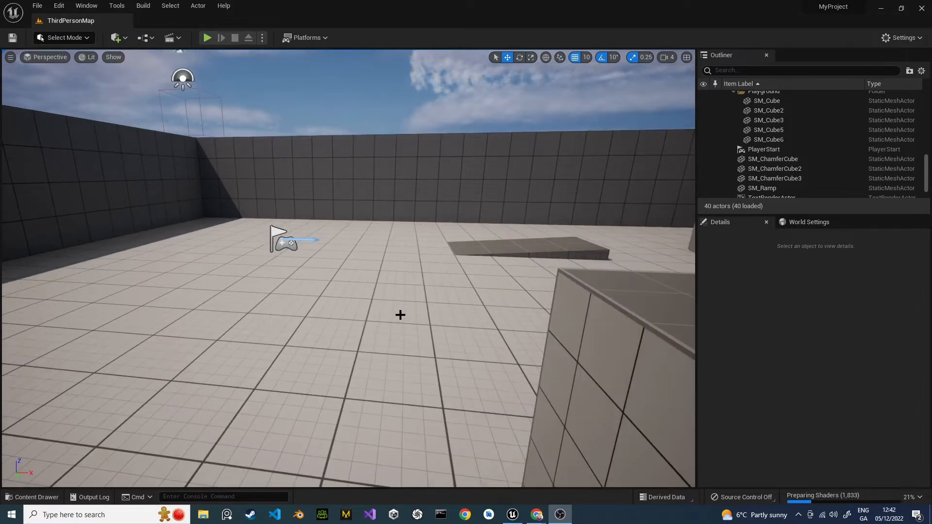
scroll(398, 316, "down", 2)
middle_click_drag(371, 319, 371, 319)
right_click_drag(371, 318, 370, 319)
key("a")
key("s")
key("d")
right_click(371, 318)
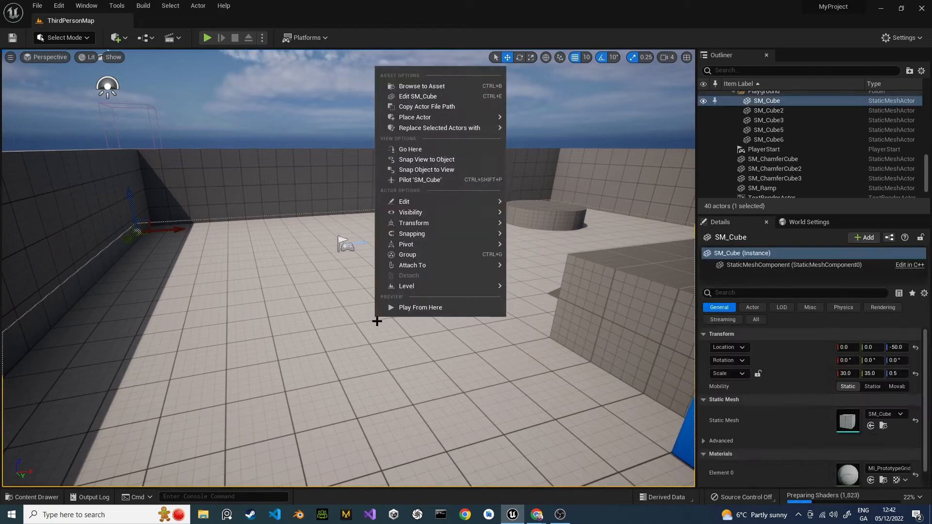
left_click(466, 368)
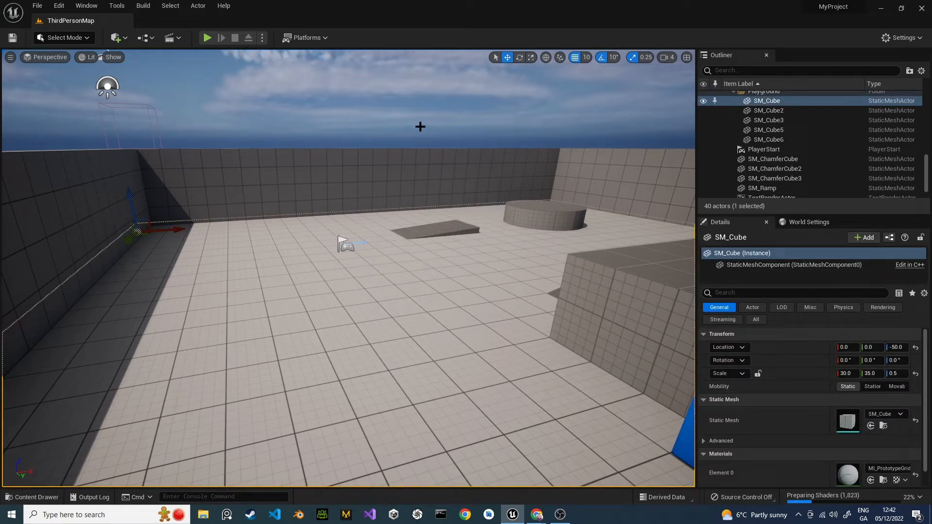
Open Quixel Bridge and look through the available MetaHuman Presets.
left_click(117, 38)
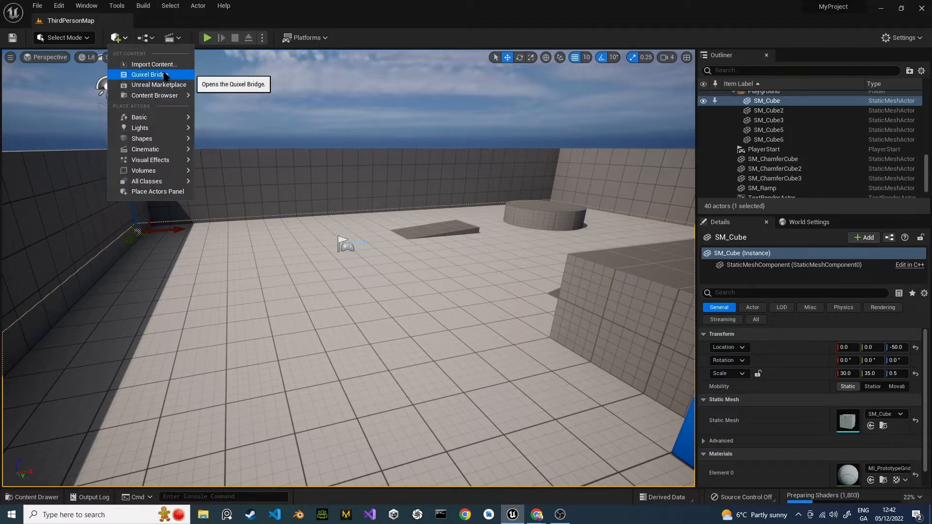
left_click(145, 75)
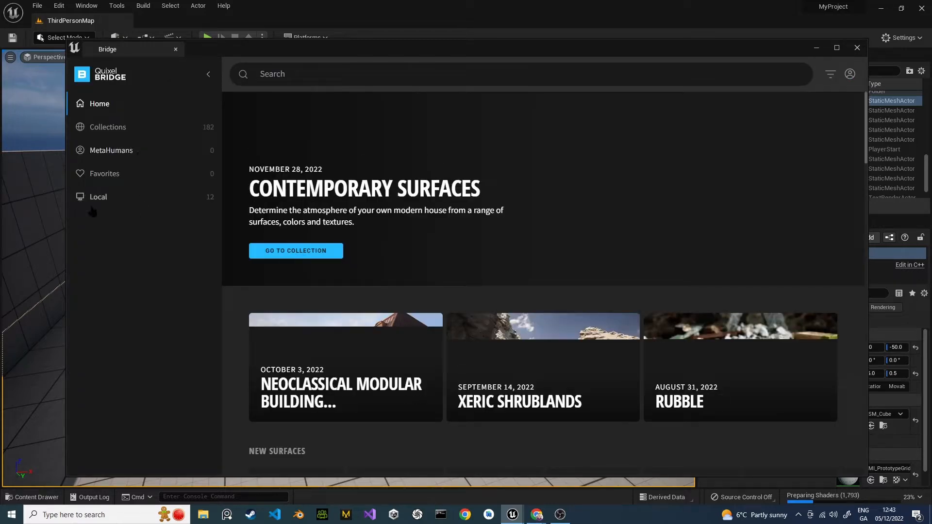
left_click(100, 147)
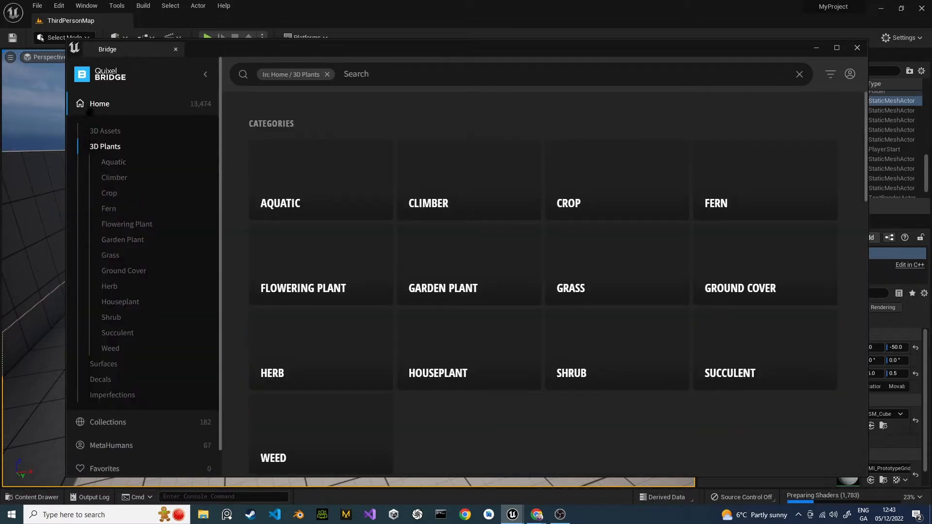
scroll(145, 405, "down", 1)
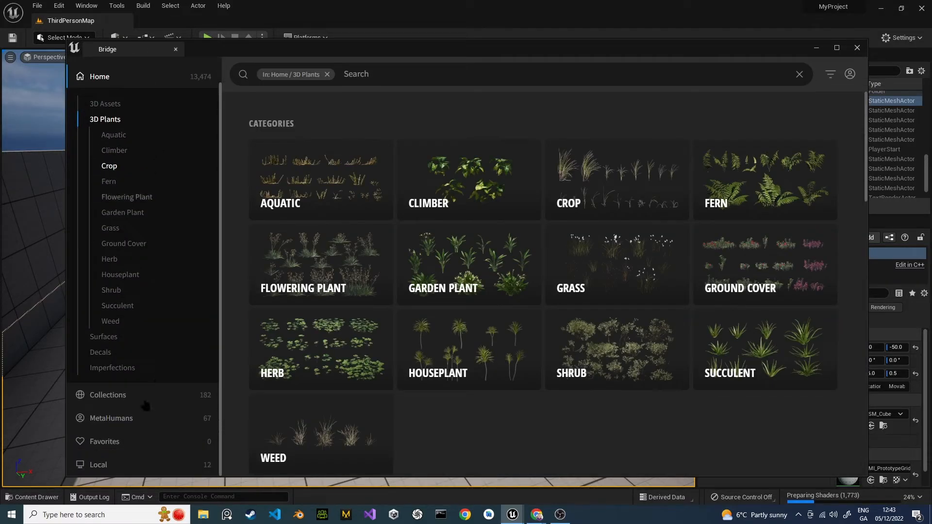
left_click(111, 420)
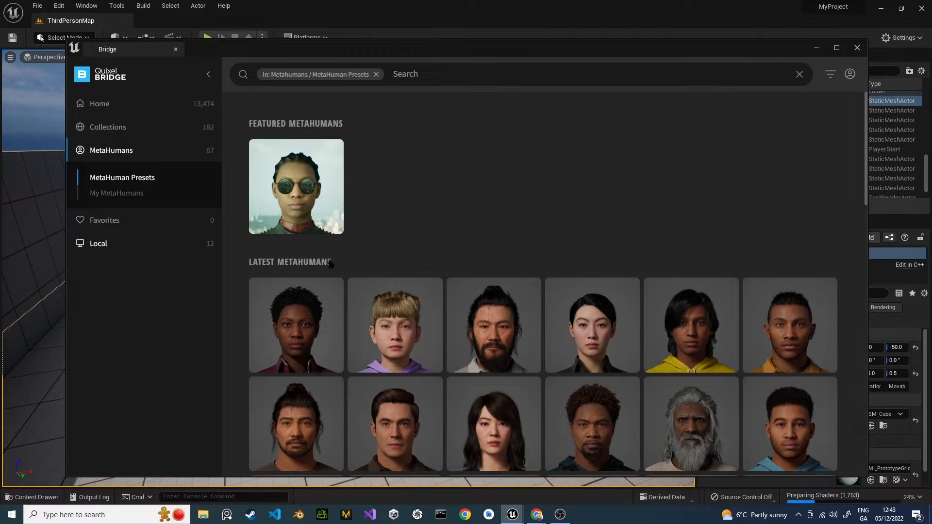
scroll(398, 275, "down", 3)
scroll(397, 274, "down", 4)
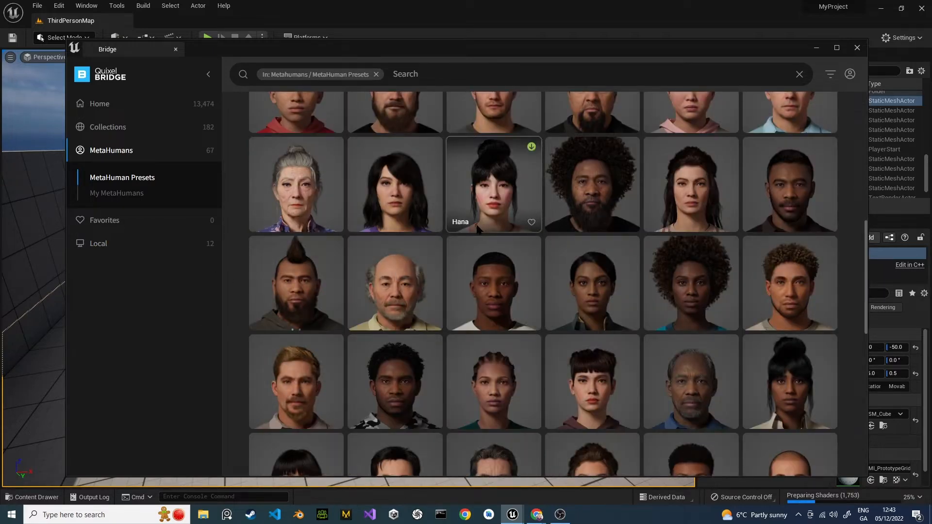
scroll(478, 228, "up", 4)
Review My MetaHumans and the locally downloaded MetaHumans, view the AnnetteMH details, and close Quixel Bridge.
left_click(135, 194)
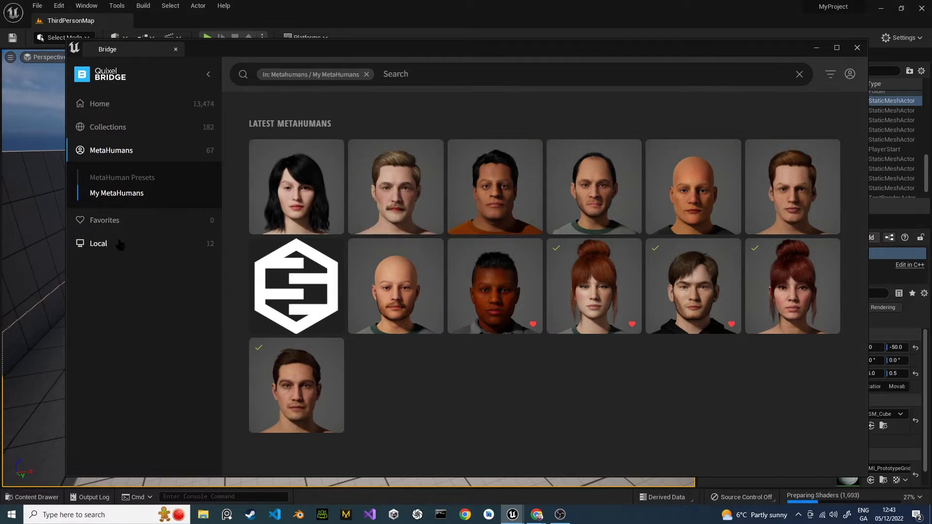
left_click(104, 247)
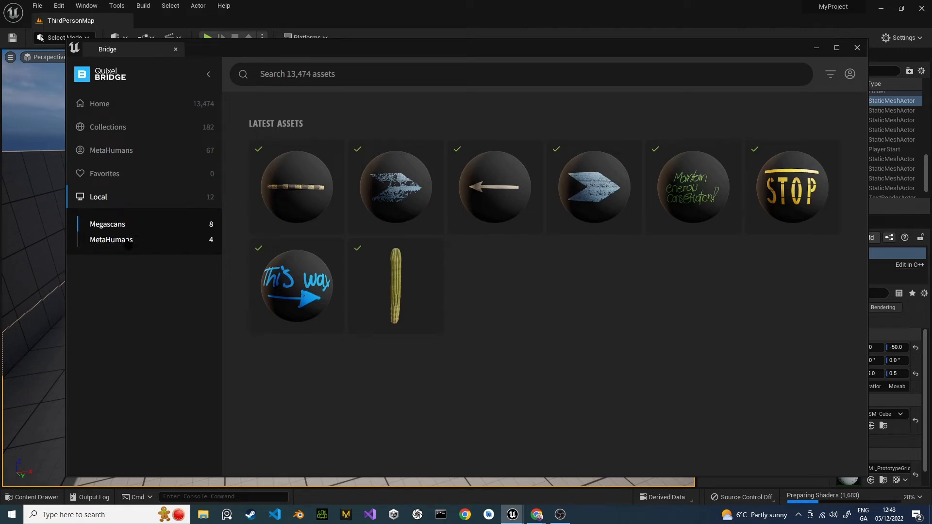
left_click(127, 242)
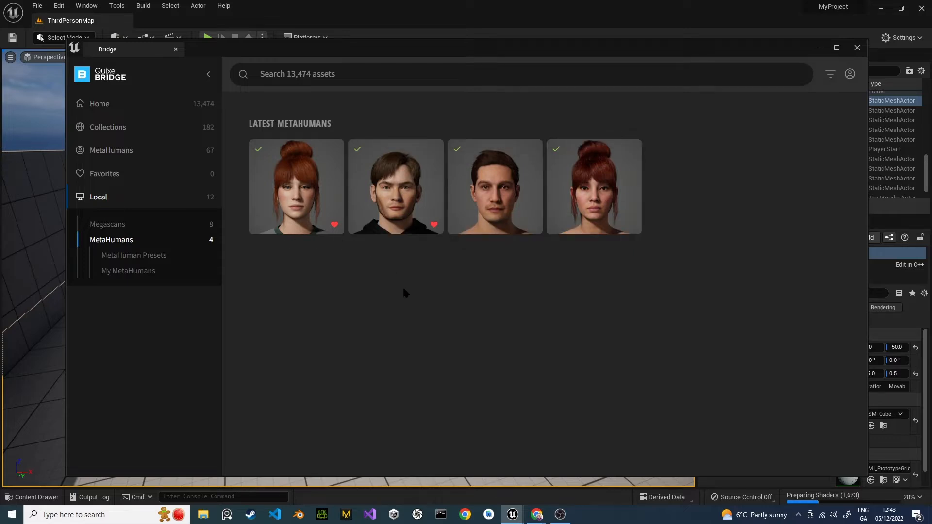
left_click(306, 209)
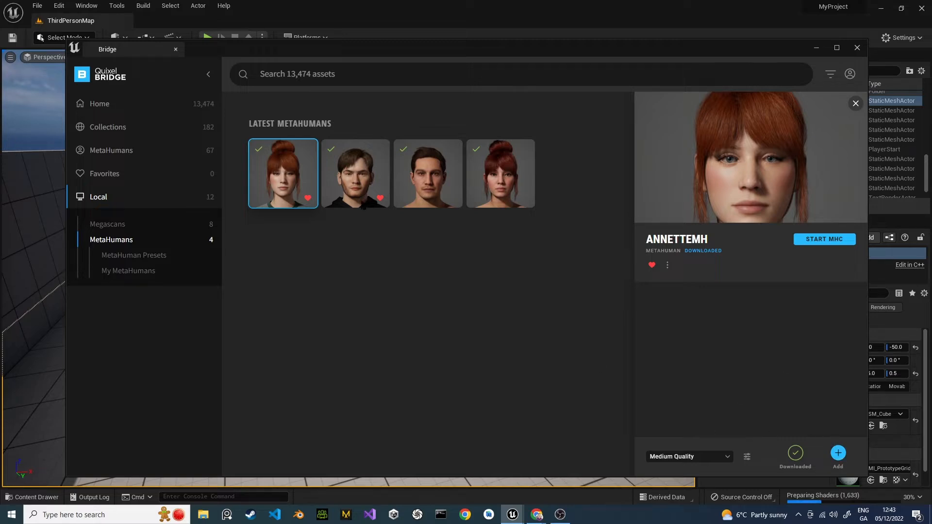
left_click(357, 187)
left_click(283, 177)
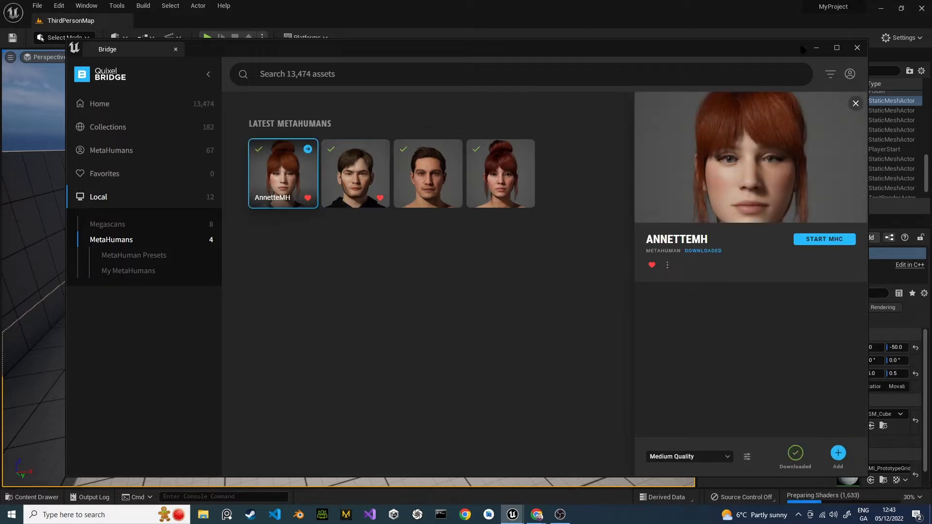
left_click(856, 48)
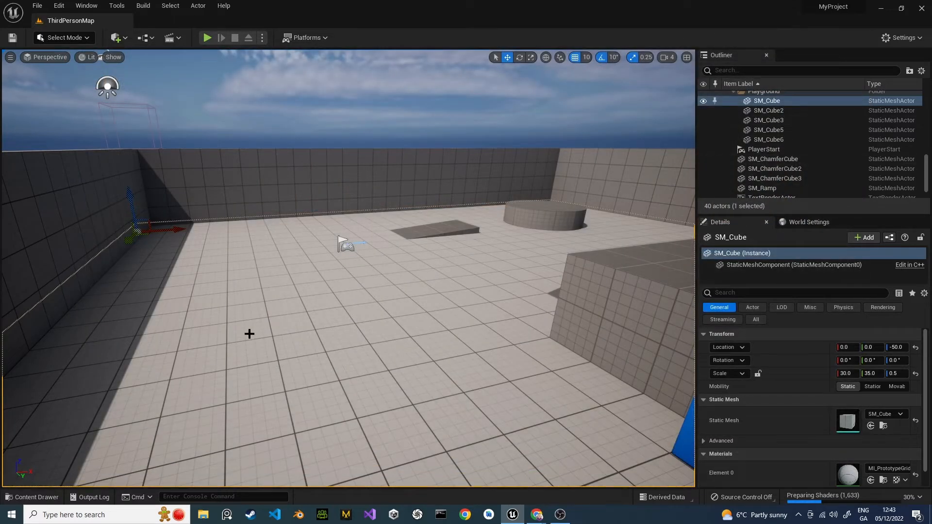
Place BP_AnnetteMH from the MetaHumans/AnnetteMH folder in the level, inspect the character up close, and delete the placed actor.
key("ctrl+space")
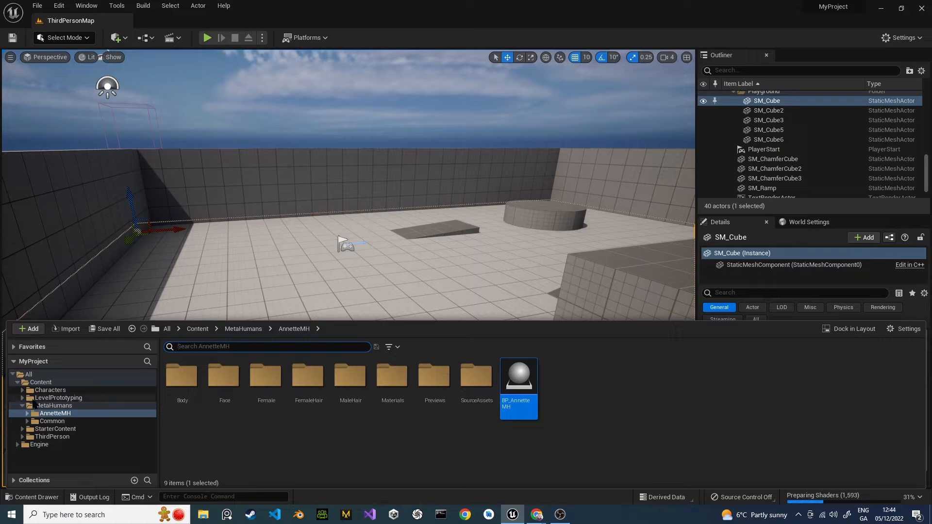
left_click(51, 406)
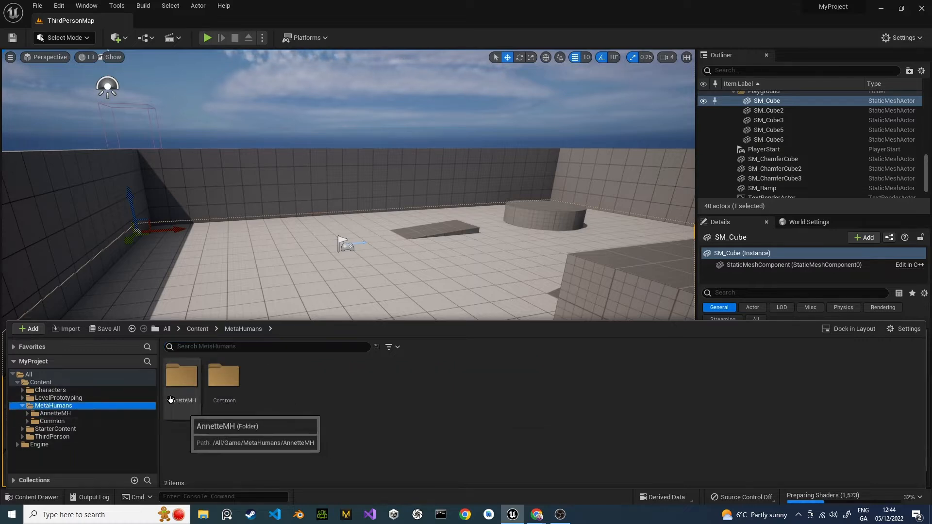
double_click(182, 377)
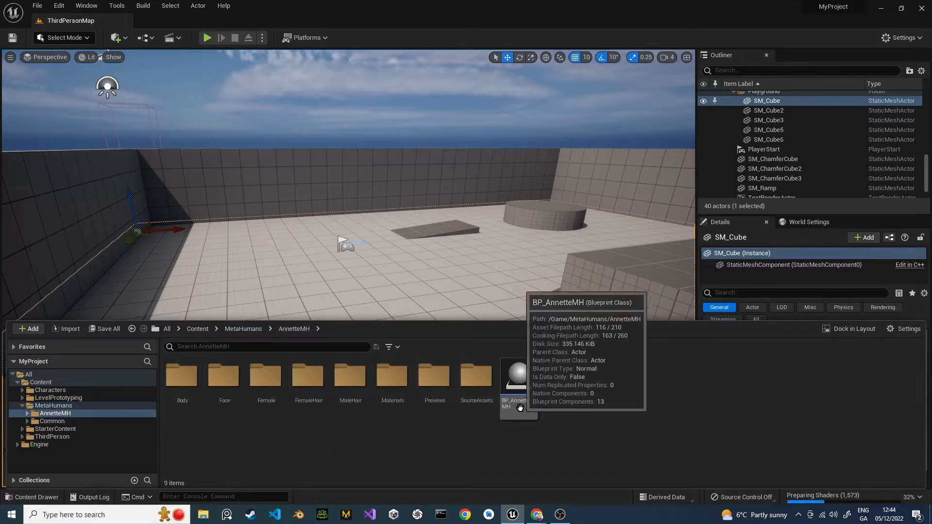
left_click(516, 383)
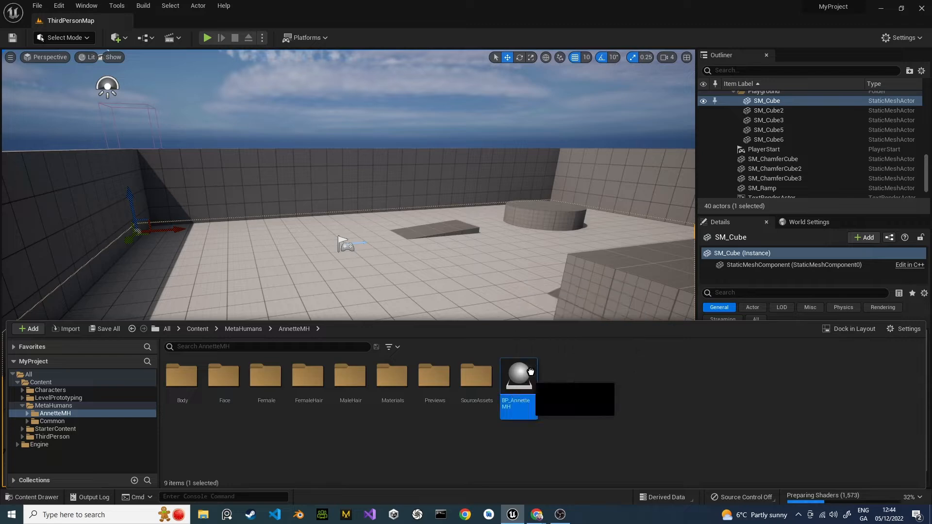
left_click_drag(609, 250, 551, 285)
key("f")
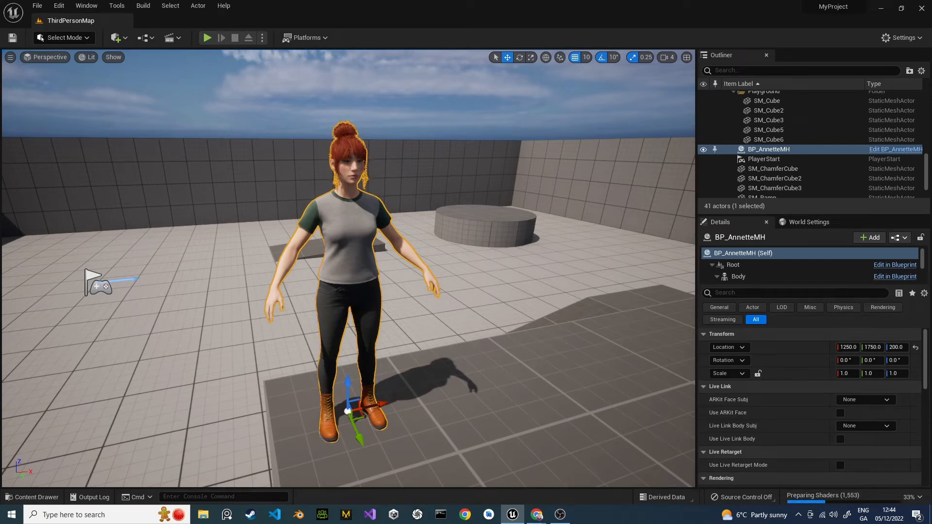
left_click_drag(460, 343, 437, 331, "alt")
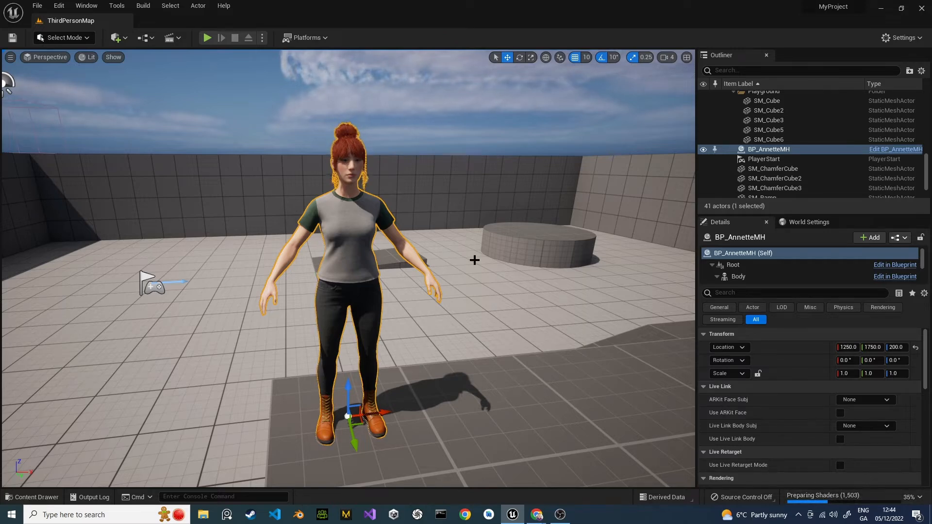
key("Delete")
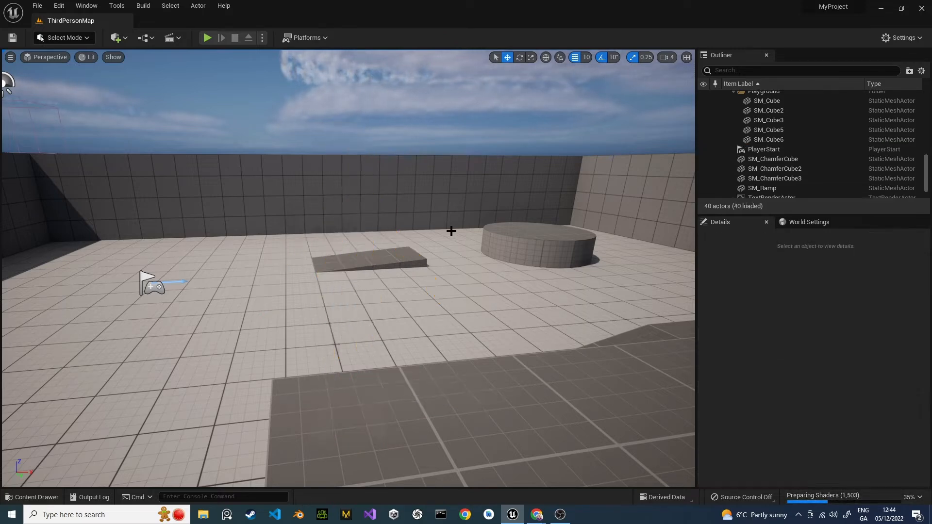
Duplicate the BP_AnnetteMH blueprint in the MetaHumans/AnnetteMH content folder.
key("ctrl+space")
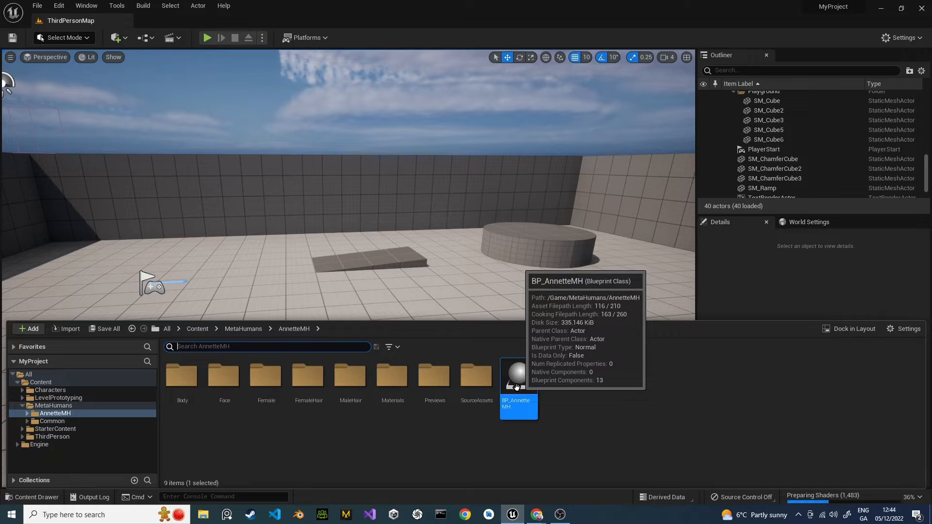
left_click(50, 407)
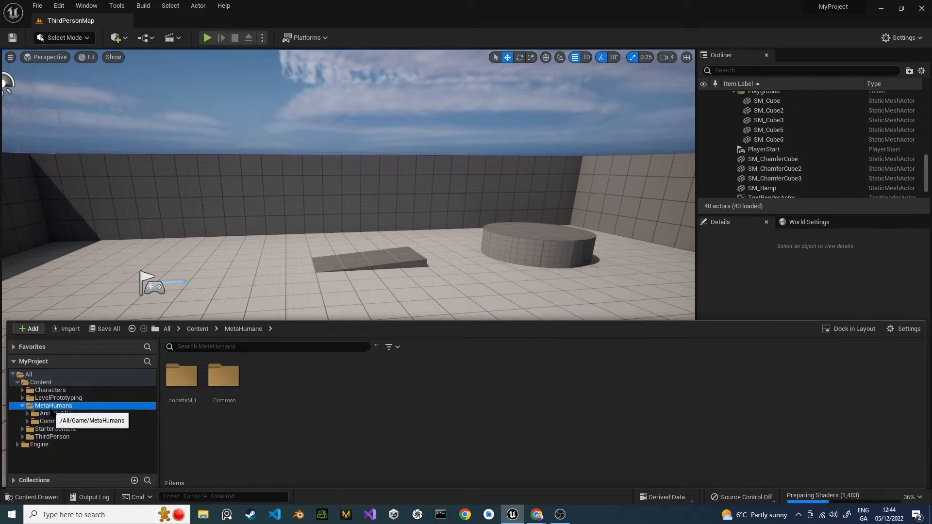
left_click(60, 414)
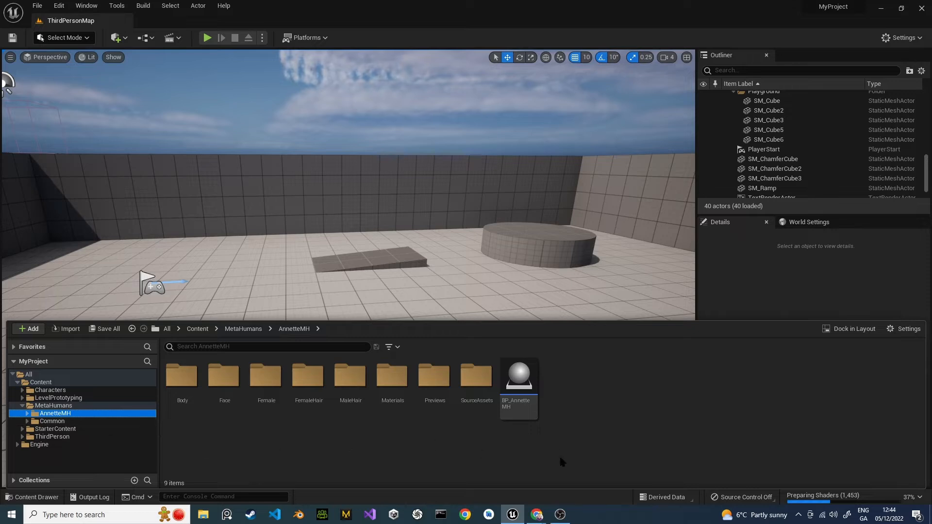
left_click(516, 392)
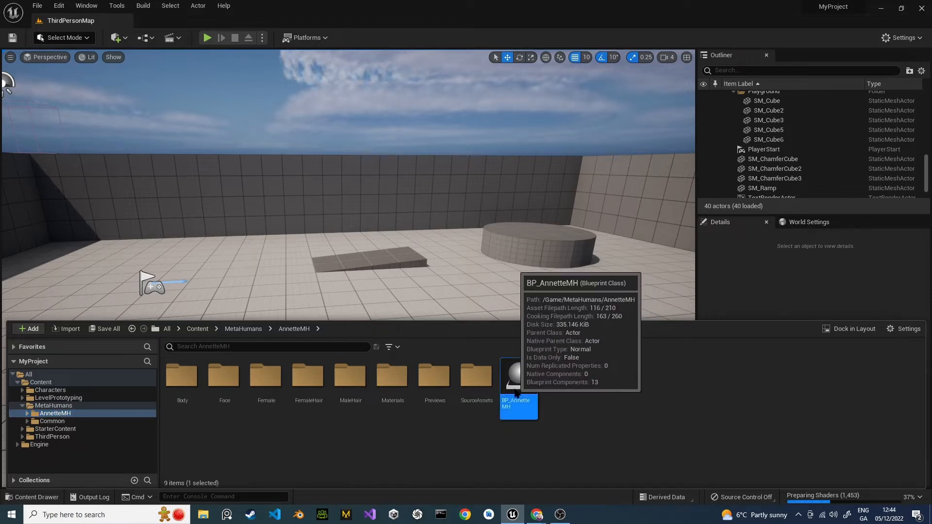
right_click(516, 392)
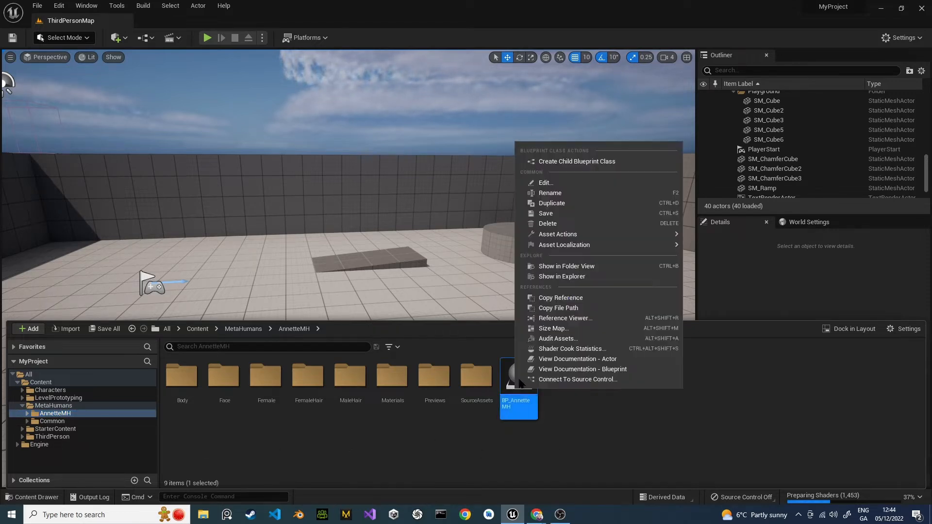
left_click(557, 203)
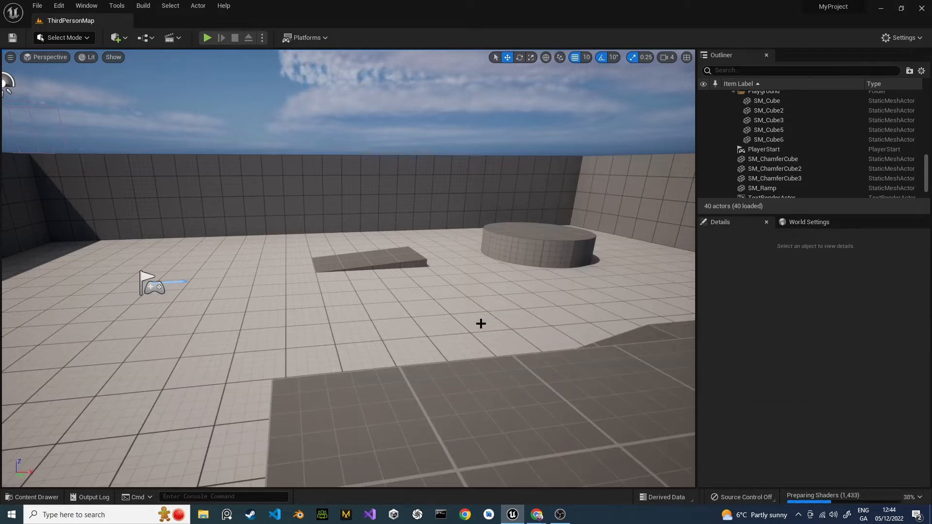
Rename the duplicated blueprint as AnnetteTutorial.
key("ctrl+space")
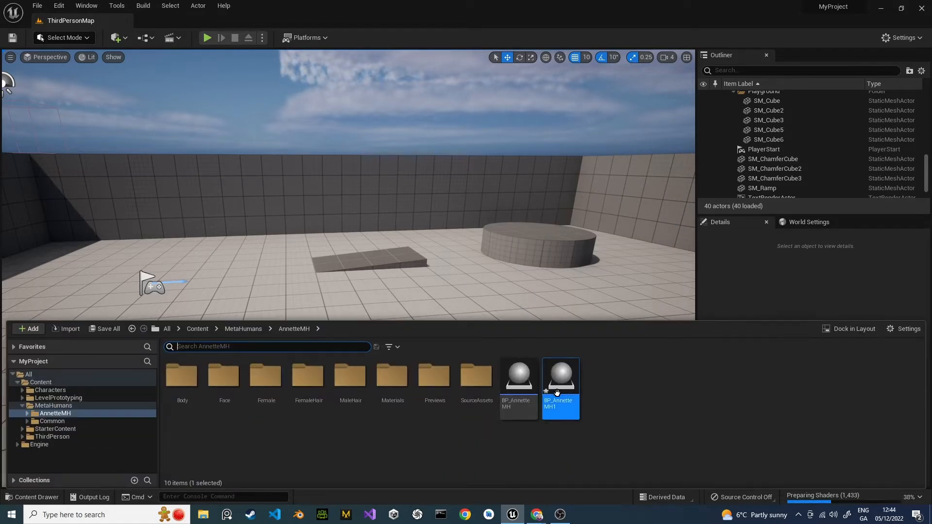
key("F2")
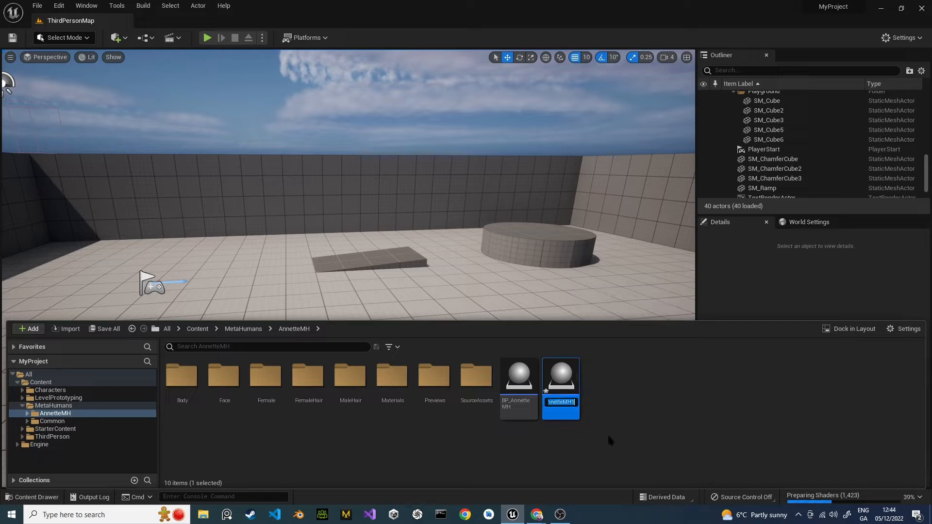
key("Right")
key("BackSpace")
key("BackSpace")
key("BackSpace")
key("BackSpace")
key("BackSpace")
key("BackSpace")
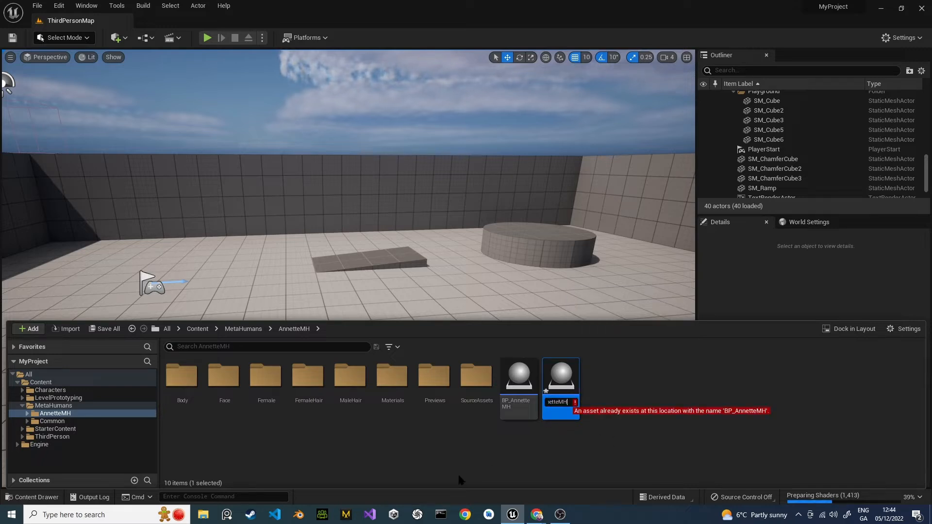
key("BackSpace")
key("BackSpace")
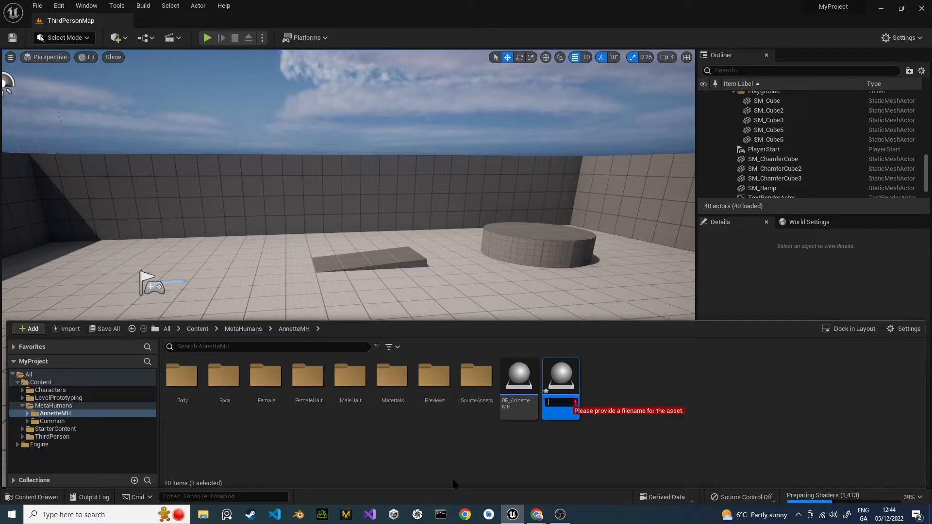
type("Annette")
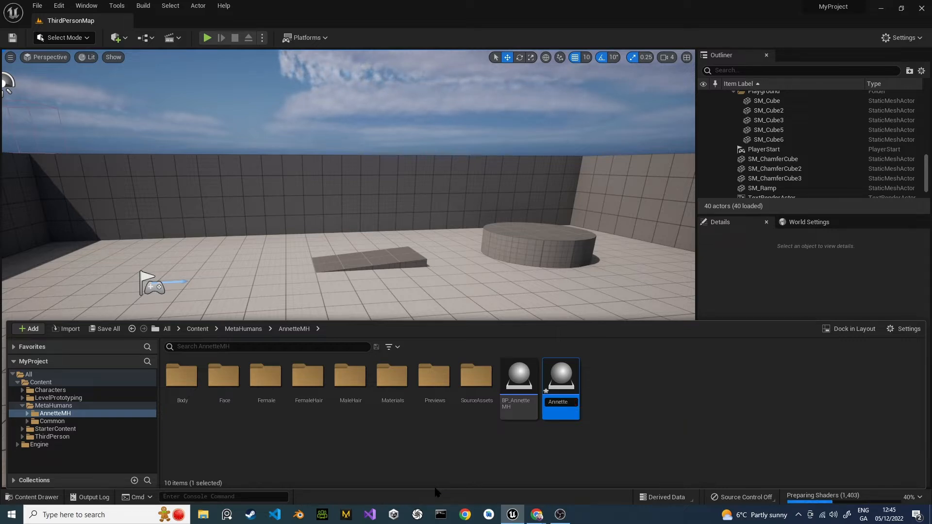
type("Tutorial")
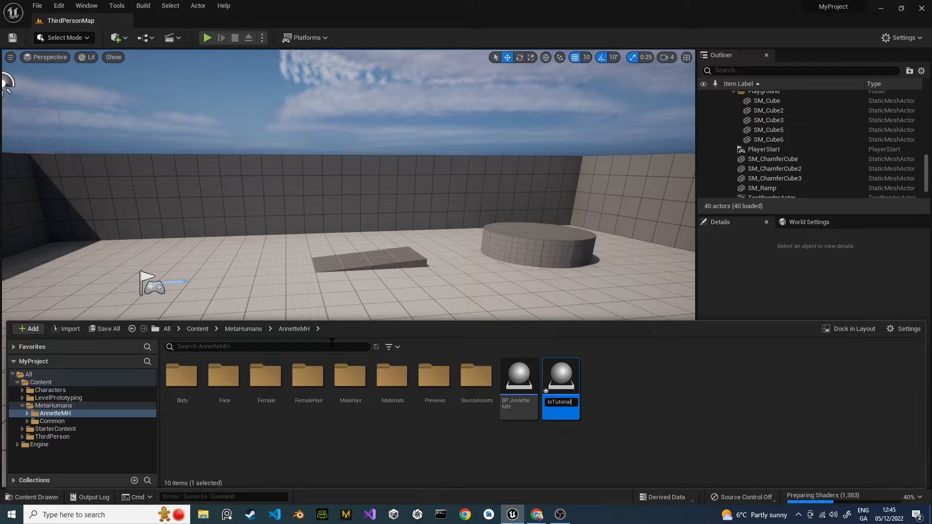
key("Return")
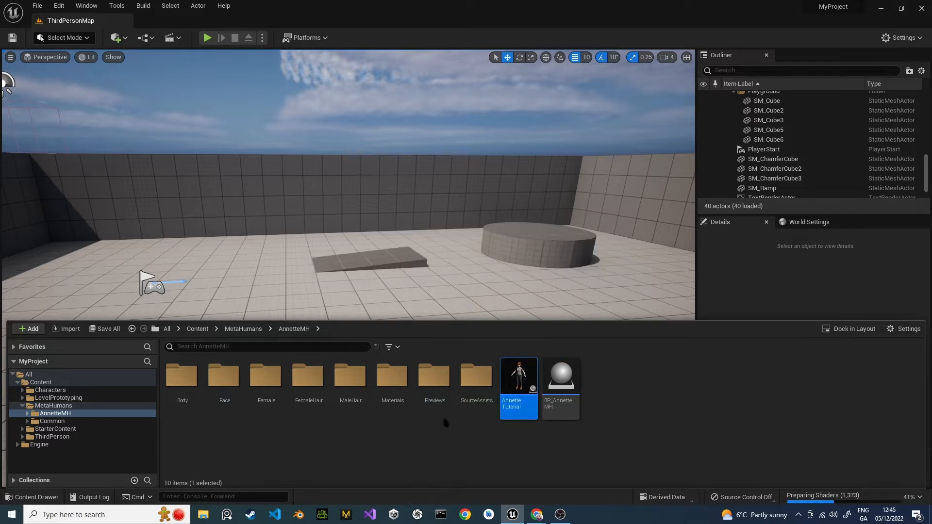
Open the AnnetteTutorial blueprint in its viewport and set the LODSync component's Forced LOD to 1.
double_click(518, 383)
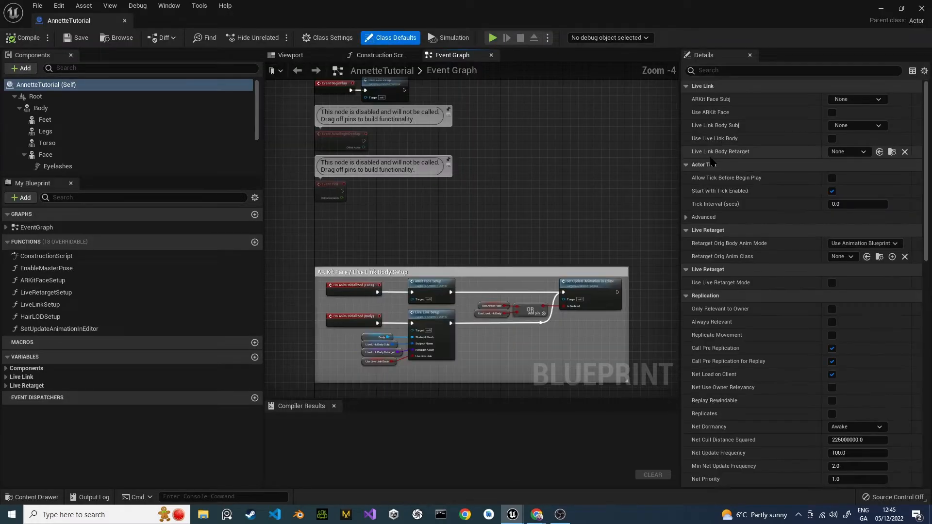
left_click(291, 55)
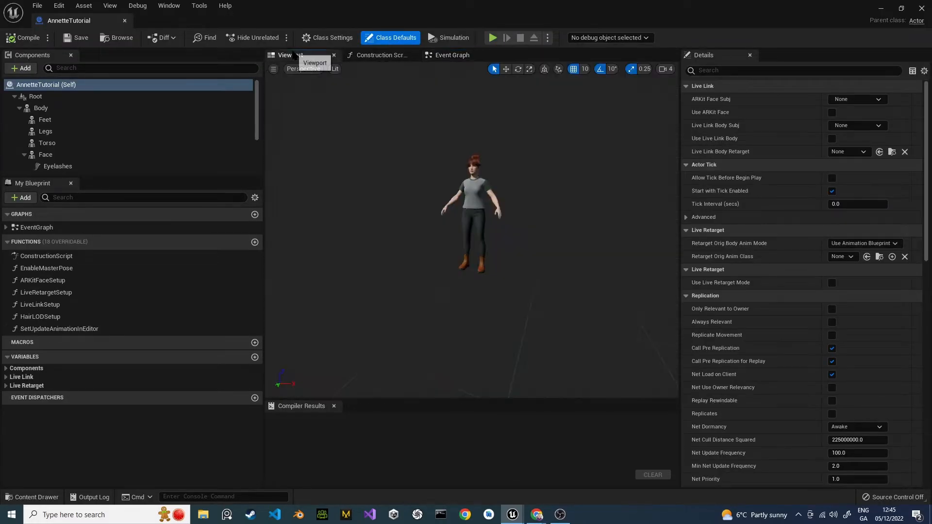
scroll(104, 138, "down", 3)
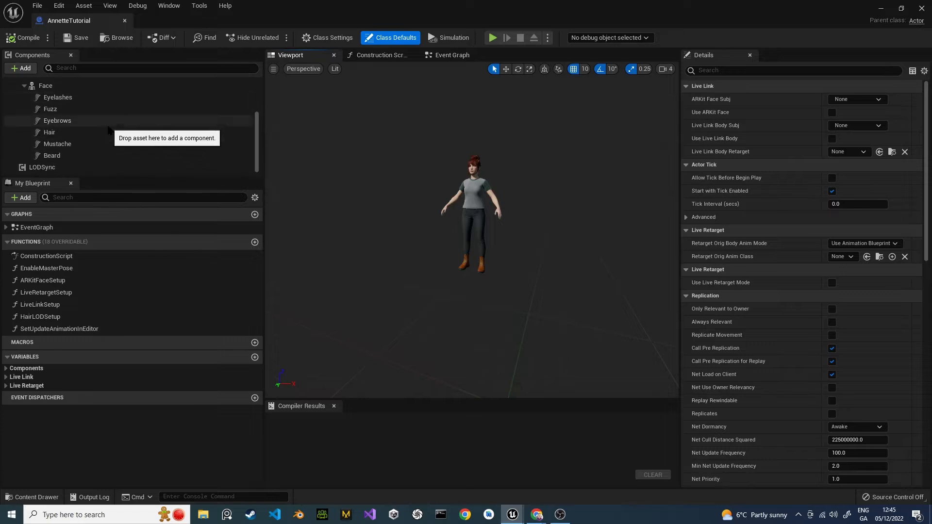
left_click(62, 167)
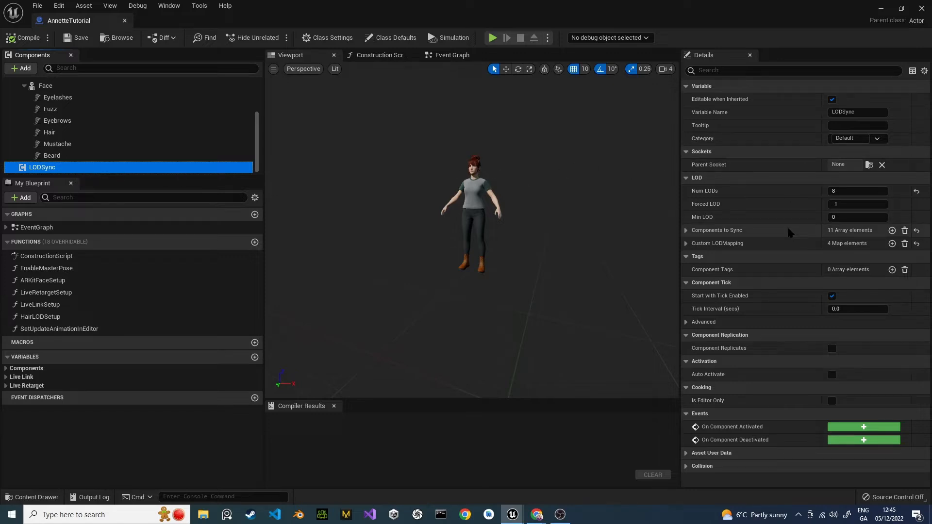
left_click(835, 204)
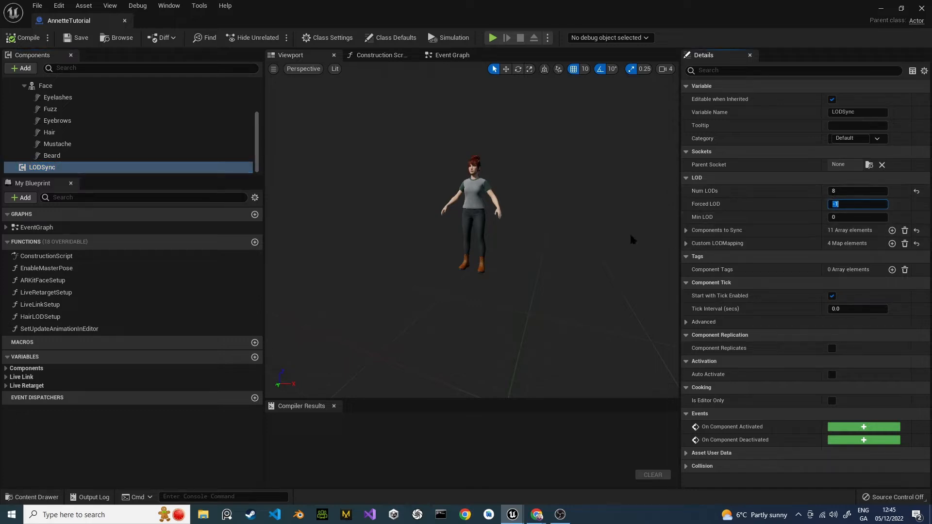
scroll(523, 227, "up", 5)
scroll(524, 230, "down", 4)
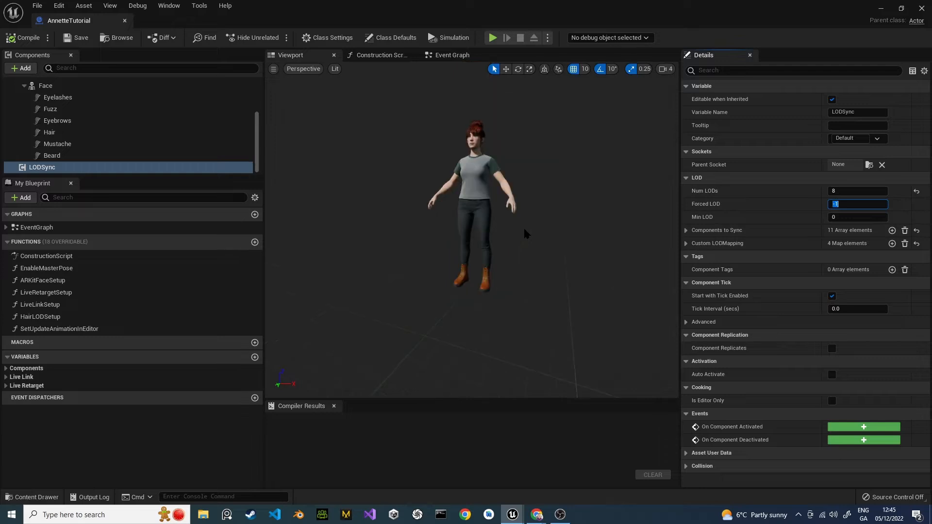
type("1")
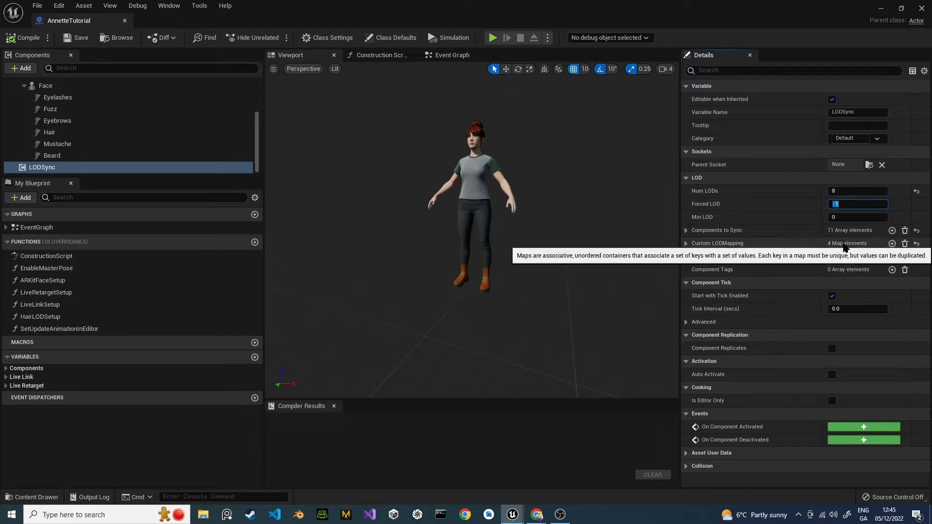
key("Return")
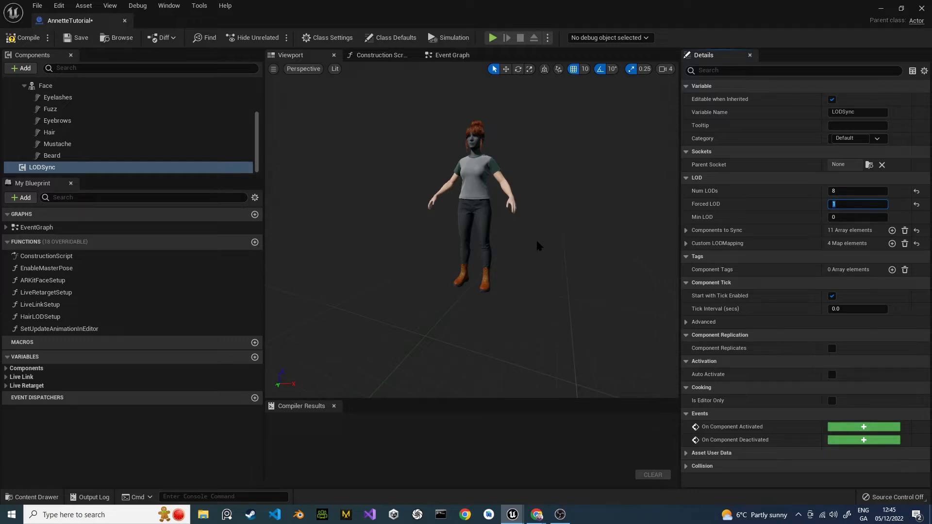
Examine the character's hair and clothing from close up and from a distance in the blueprint viewport.
scroll(536, 239, "up", 5)
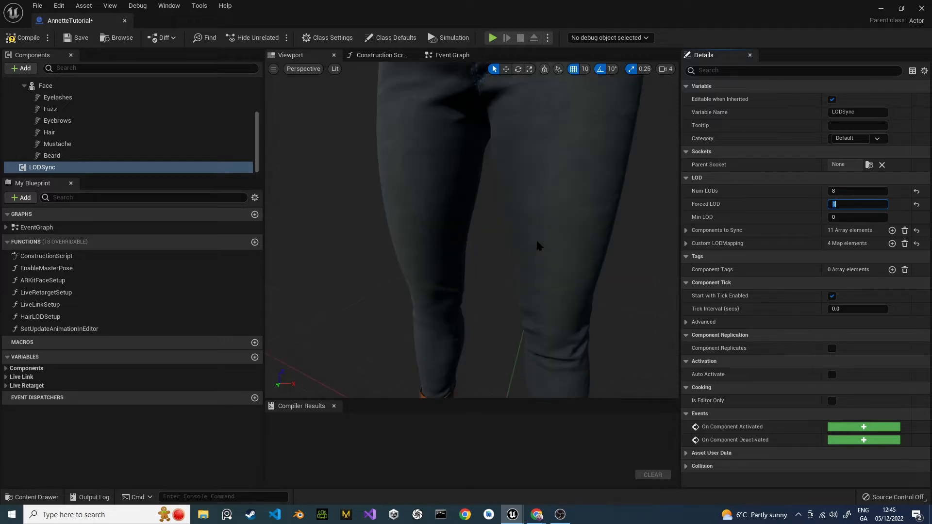
scroll(536, 239, "down", 8)
scroll(536, 238, "down", 2)
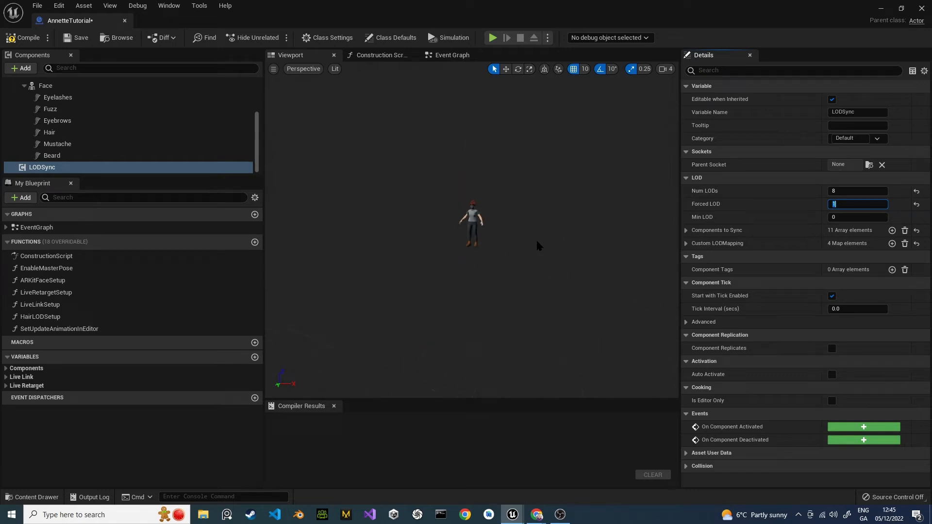
scroll(536, 239, "up", 2)
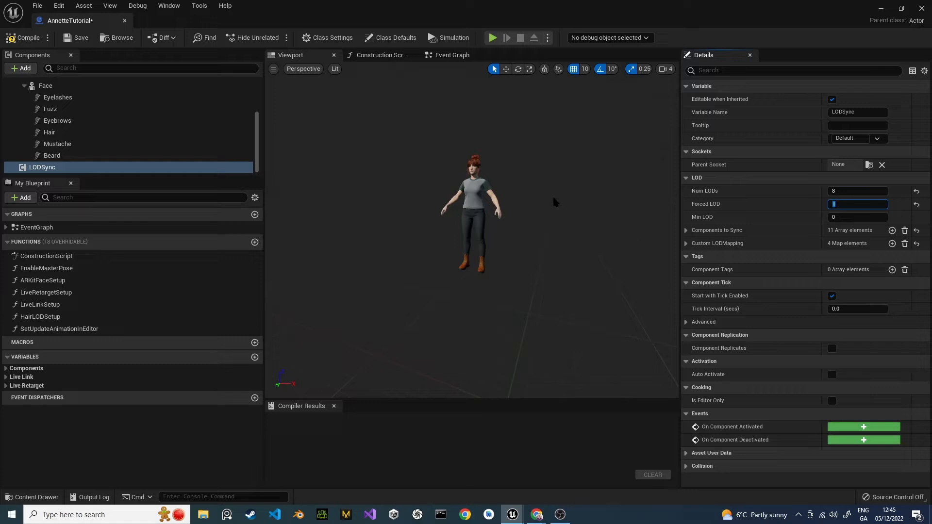
mouse_move(468, 228)
right_mouse_down()
mouse_move(489, 224)
mouse_move(490, 200)
mouse_move(479, 201)
mouse_move(484, 228)
mouse_move(504, 208)
mouse_move(499, 240)
mouse_move(473, 242)
mouse_move(496, 225)
mouse_move(462, 224)
right_mouse_up()
key("w")
key("a")
key("s")
key("w")
key("w")
key("s")
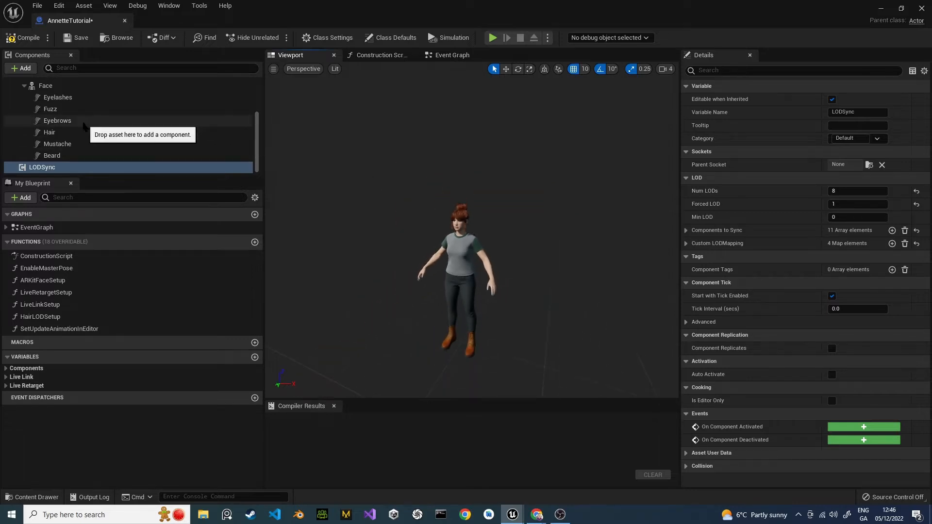
Collapse the Face, Body and Root branches of the component hierarchy.
scroll(30, 151, "up", 4)
left_click(24, 147)
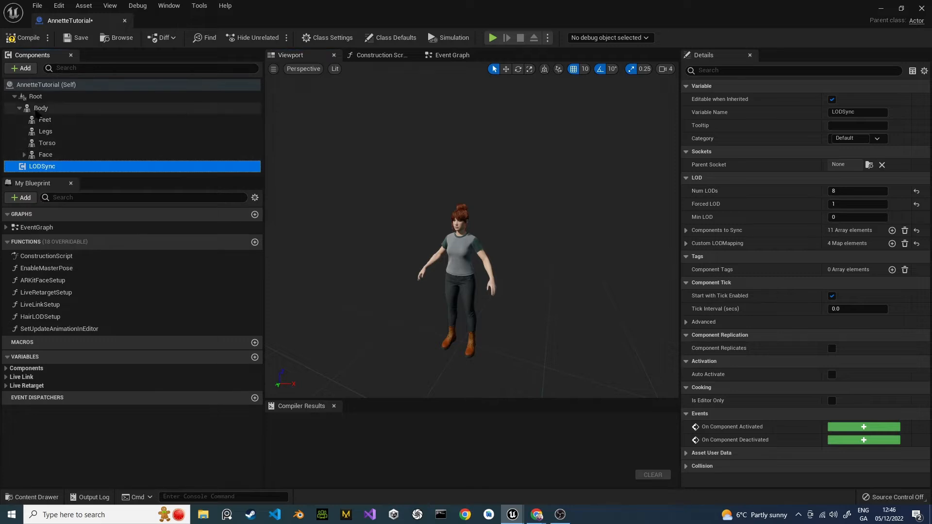
left_click(19, 108)
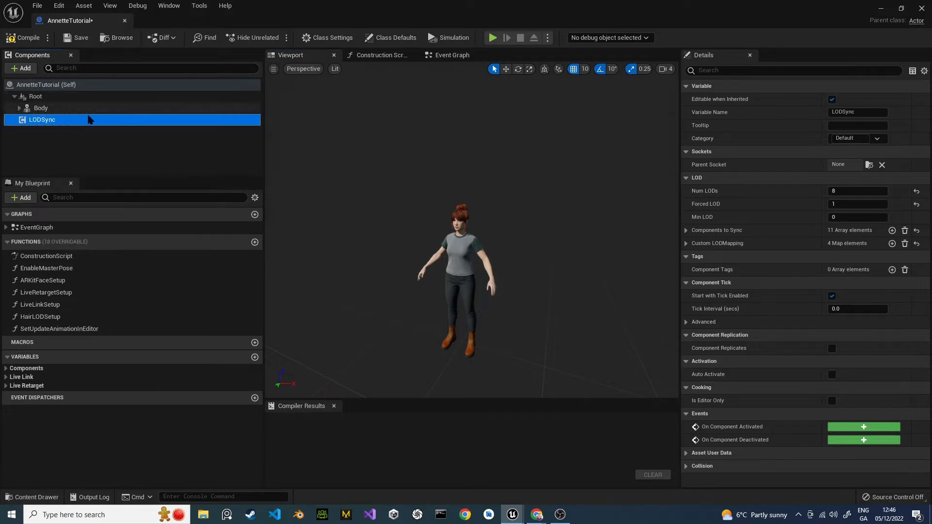
left_click(15, 97)
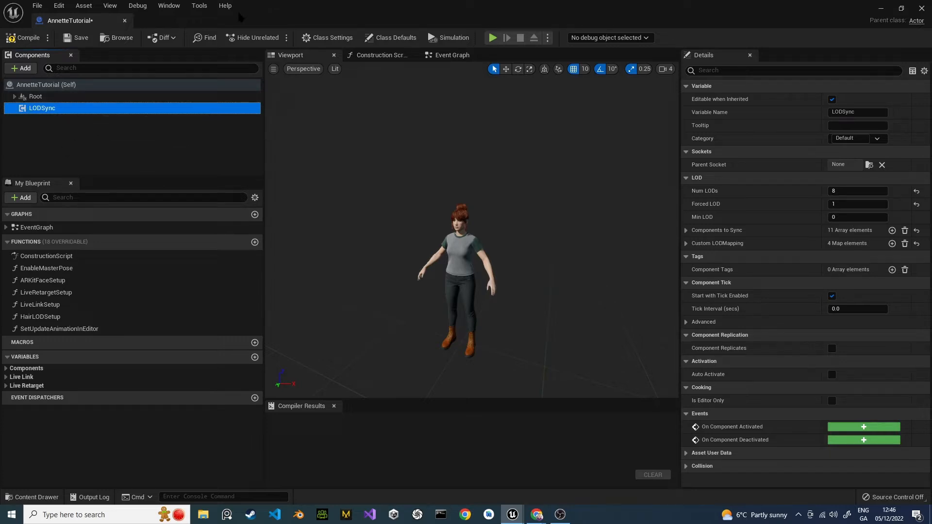
Reparent the AnnetteTutorial blueprint to BP_ThirdPersonCharacter in its class settings.
left_click(332, 39)
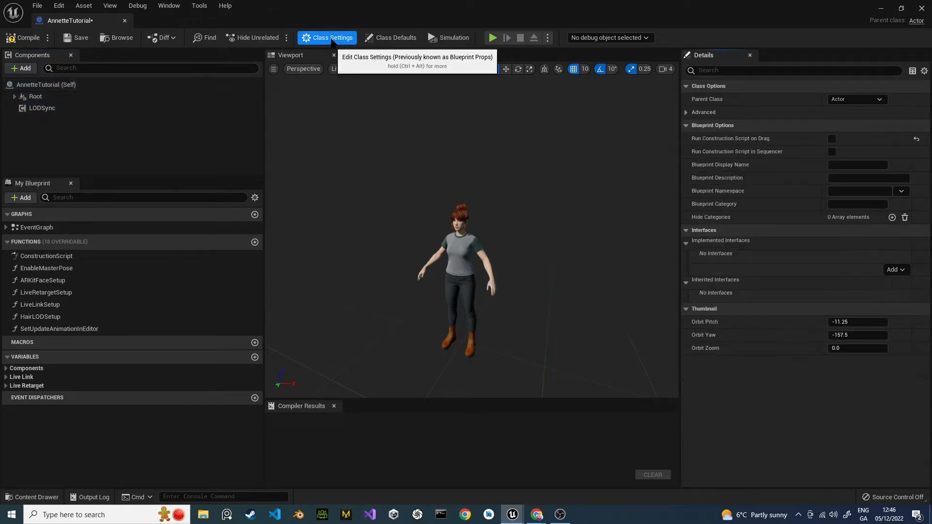
left_click(859, 100)
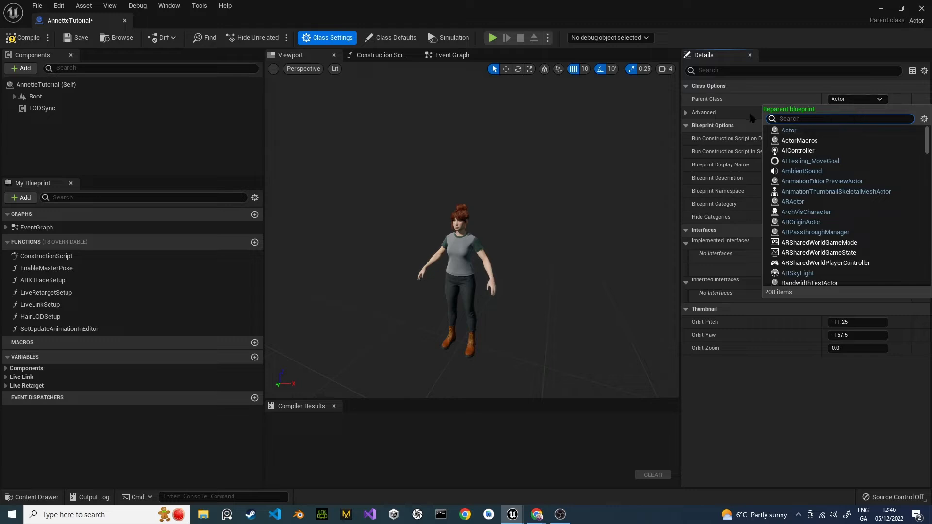
type("thoir")
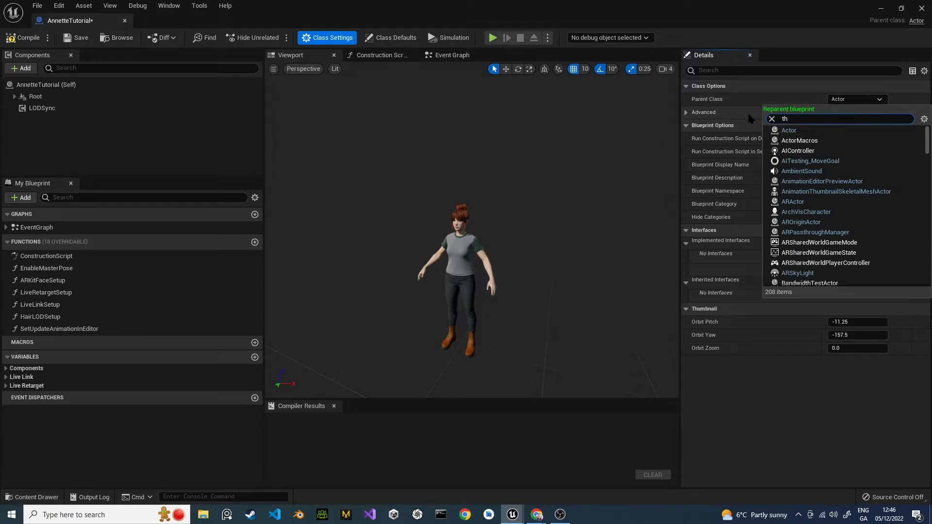
key("Left")
key("Left")
key("BackSpace")
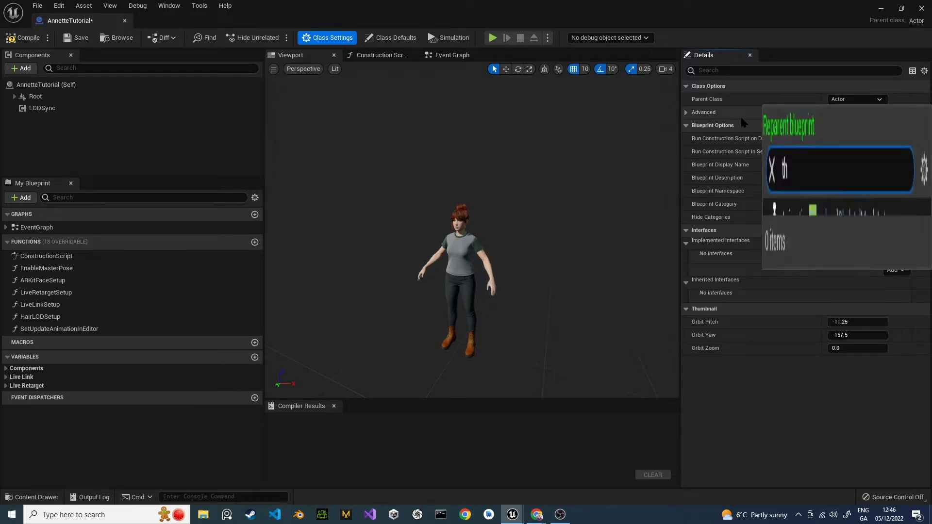
key("End")
type("d")
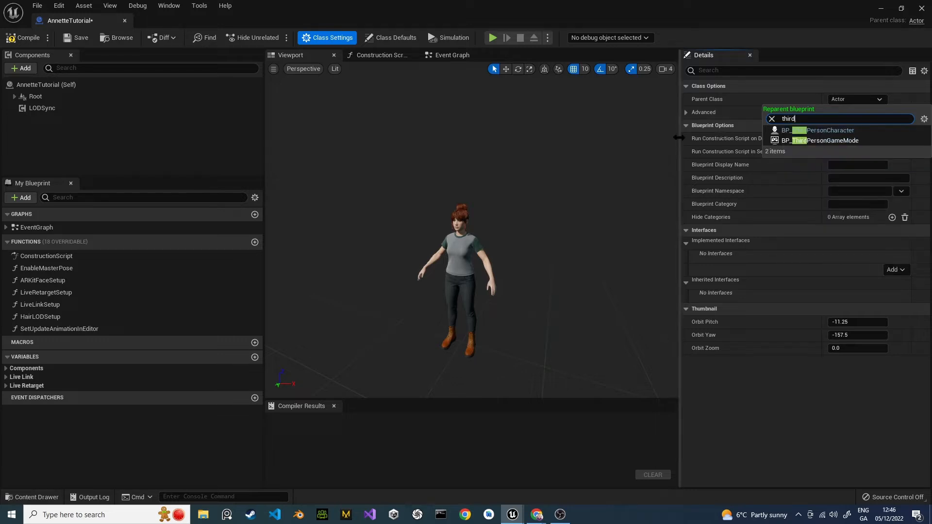
left_click(820, 132)
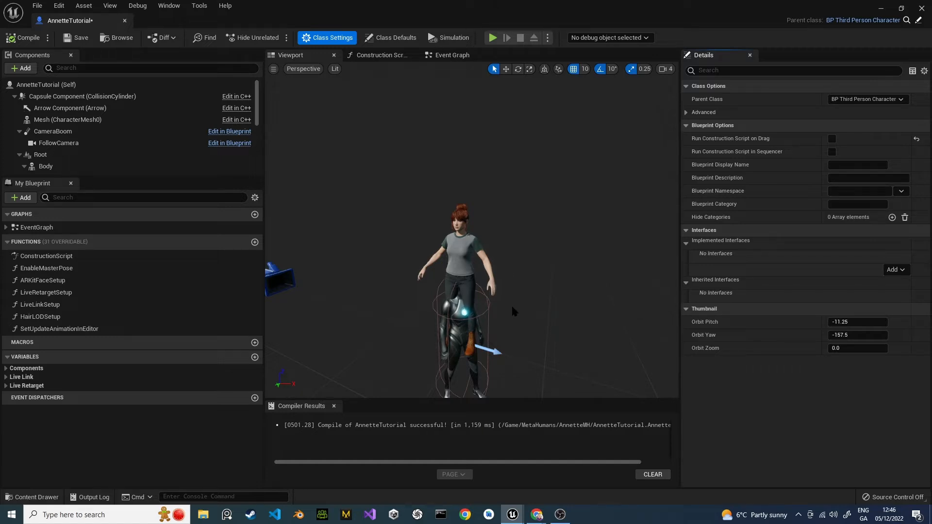
Attach the Body component, with all its children, to the inherited Mesh (CharacterMesh0) component.
scroll(109, 136, "down", 3)
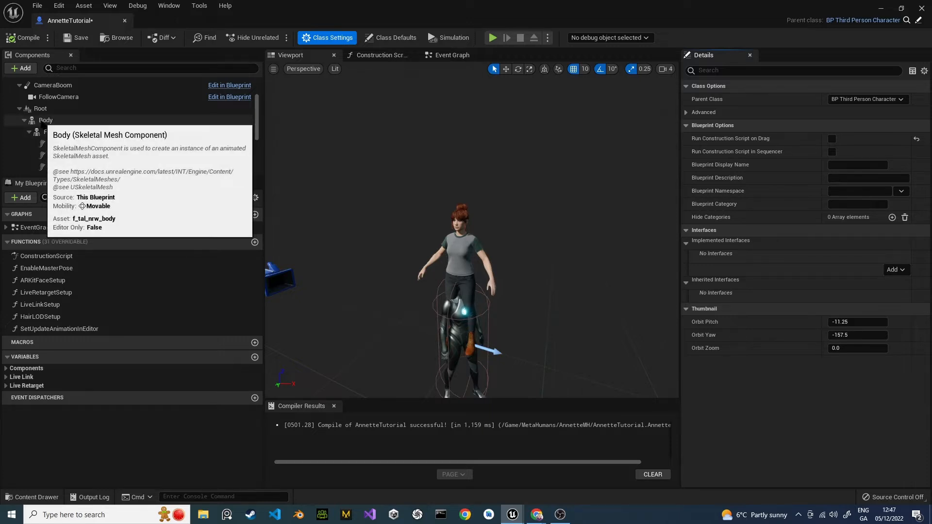
left_click(24, 121)
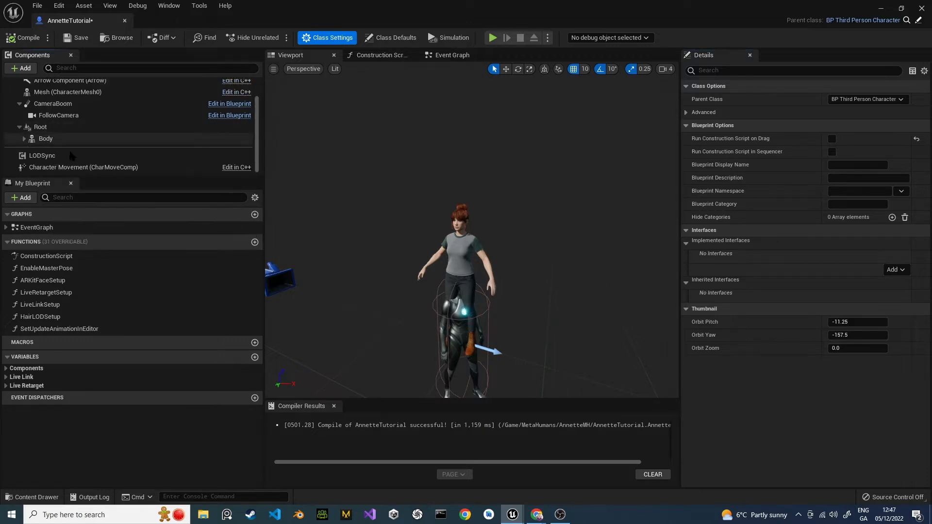
left_click(42, 139)
left_click_drag(42, 140, 57, 93)
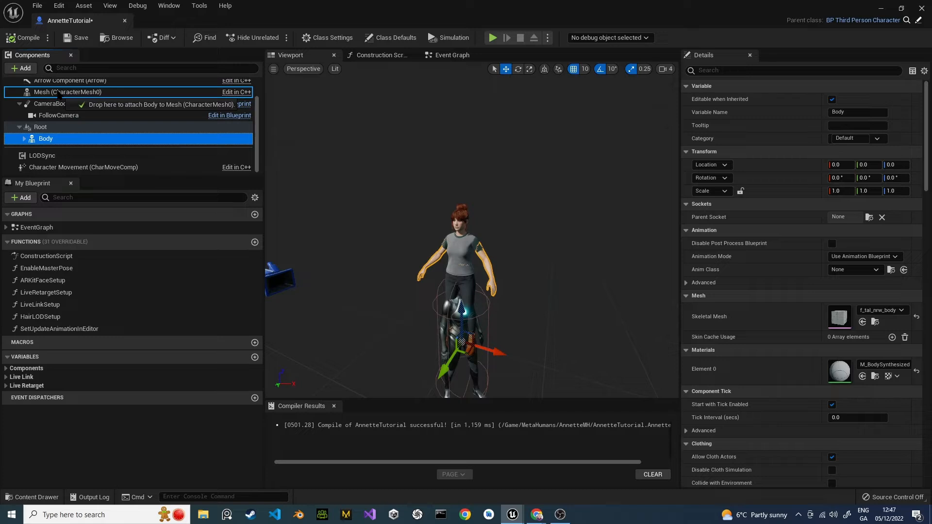
left_click_drag(57, 93, 58, 93)
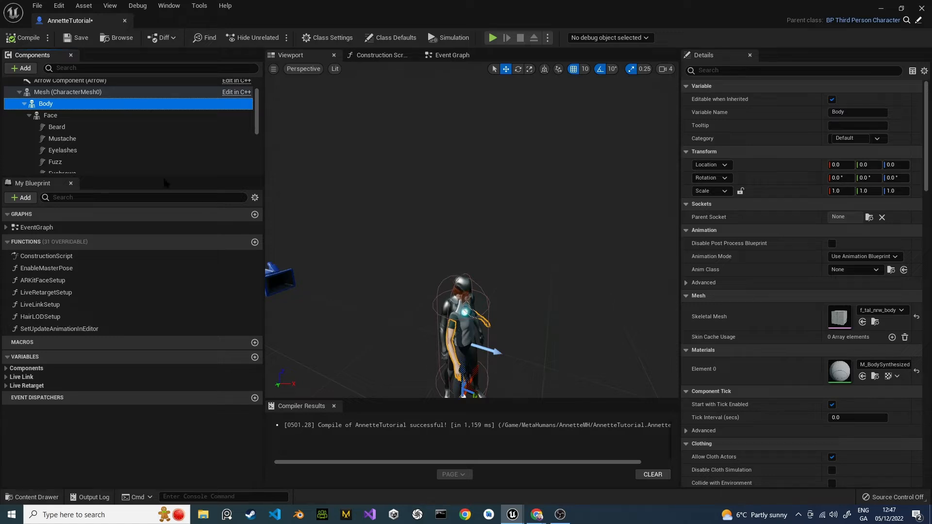
Collapse the Body branch and delete the empty Root component.
left_click(24, 103)
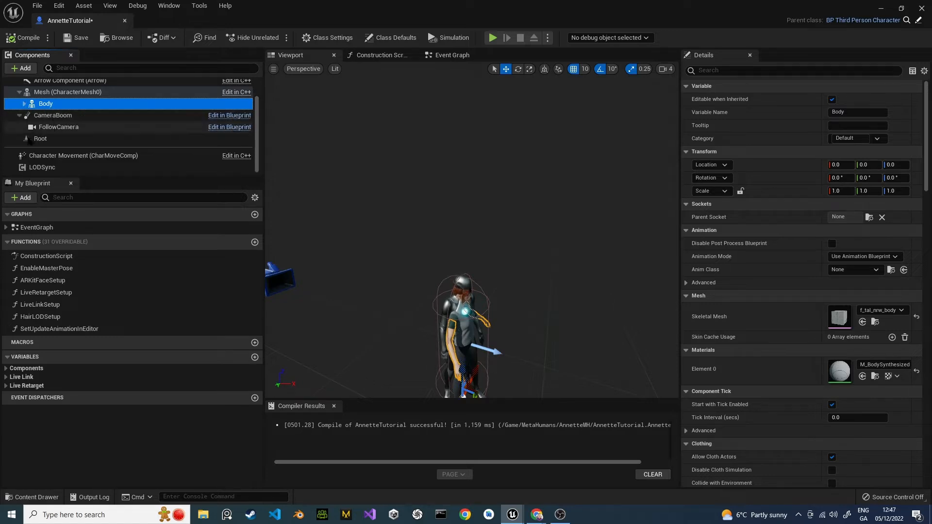
left_click(38, 139)
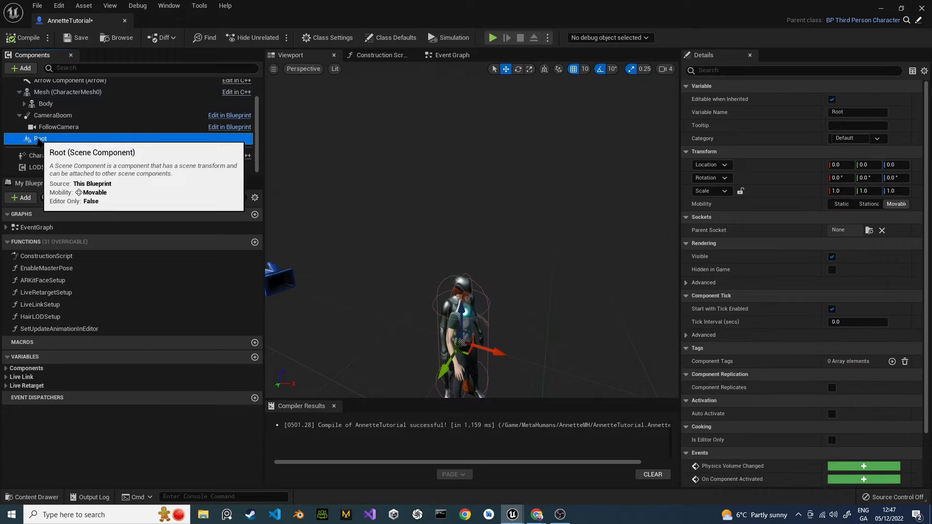
key("Delete")
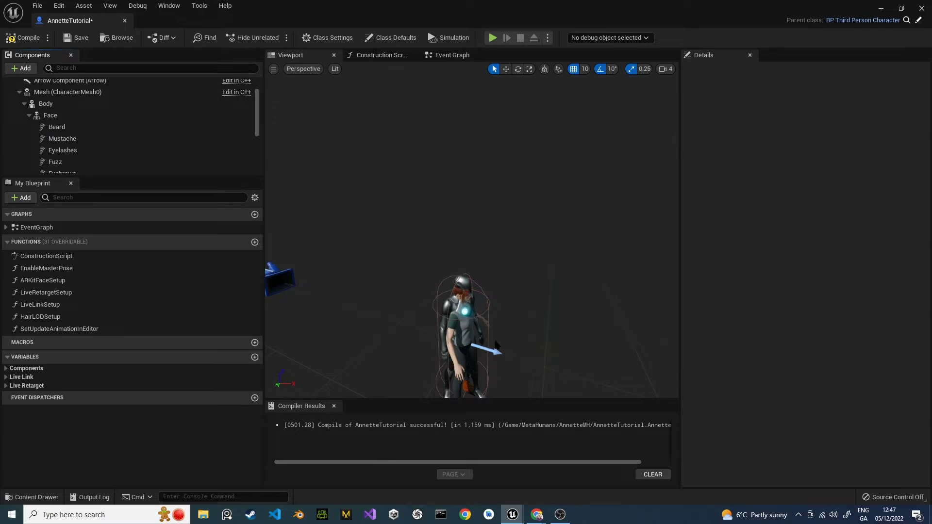
Frame the Torso mesh and examine how the MetaHuman lines up with the mannequin.
left_click(470, 335)
key("f")
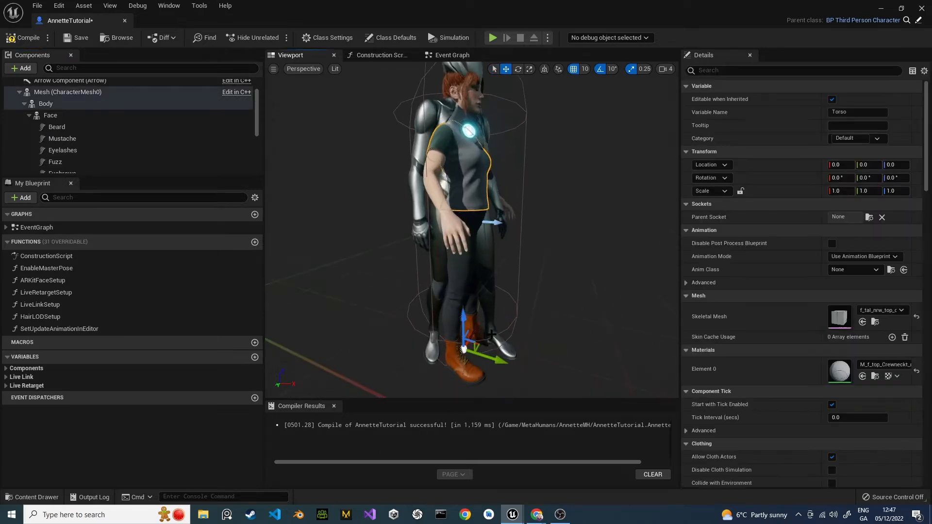
mouse_move(556, 307)
right_mouse_down()
mouse_move(569, 321)
mouse_move(561, 290)
right_mouse_up()
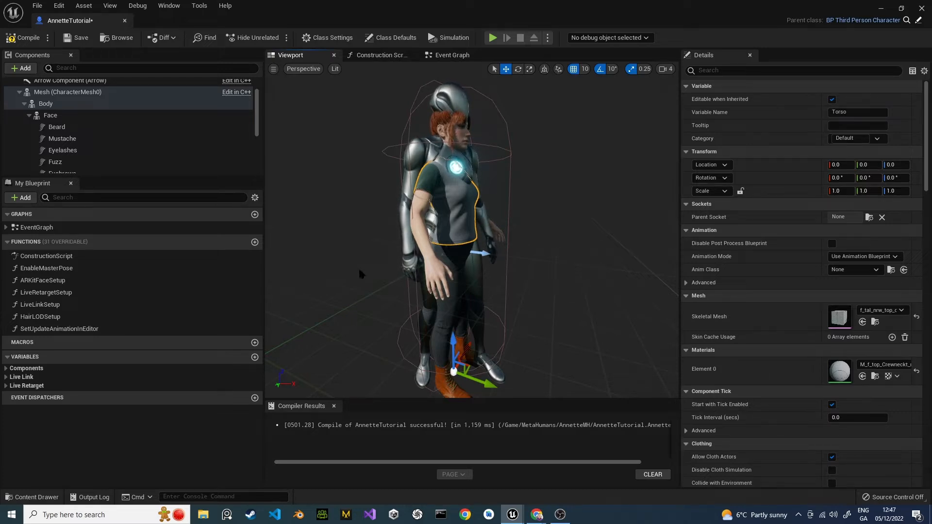
Compile, connect a Body reference to the Target of the failing Get Children Components node, recompile, and return to the viewport.
left_click(20, 38)
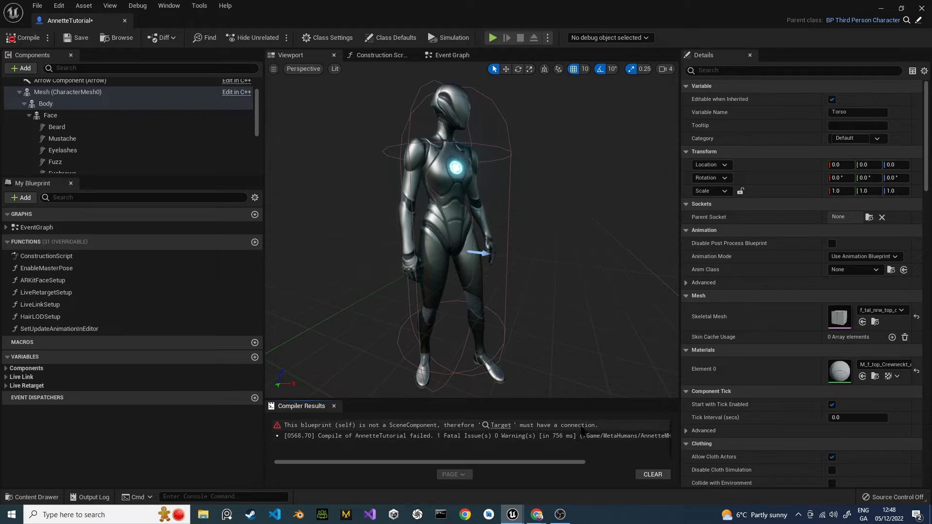
left_click(501, 426)
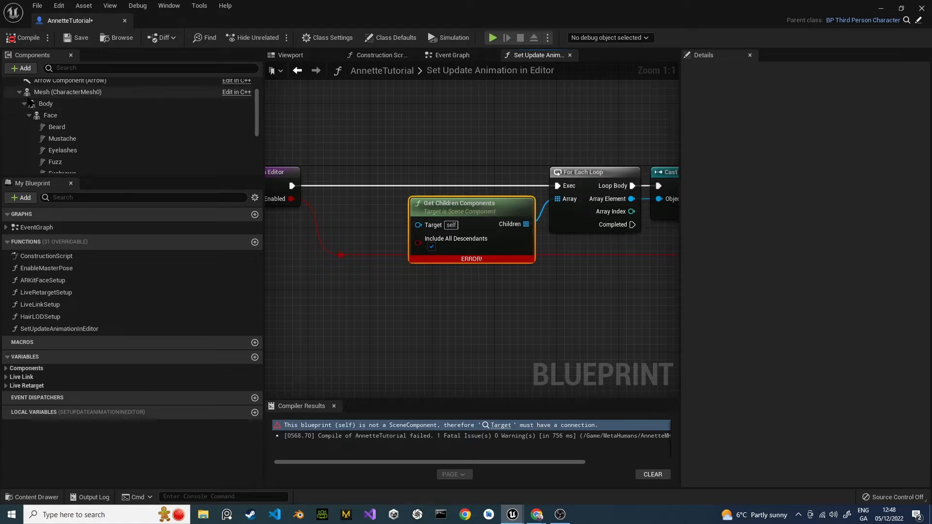
left_click(35, 103)
left_click_drag(36, 103, 418, 225)
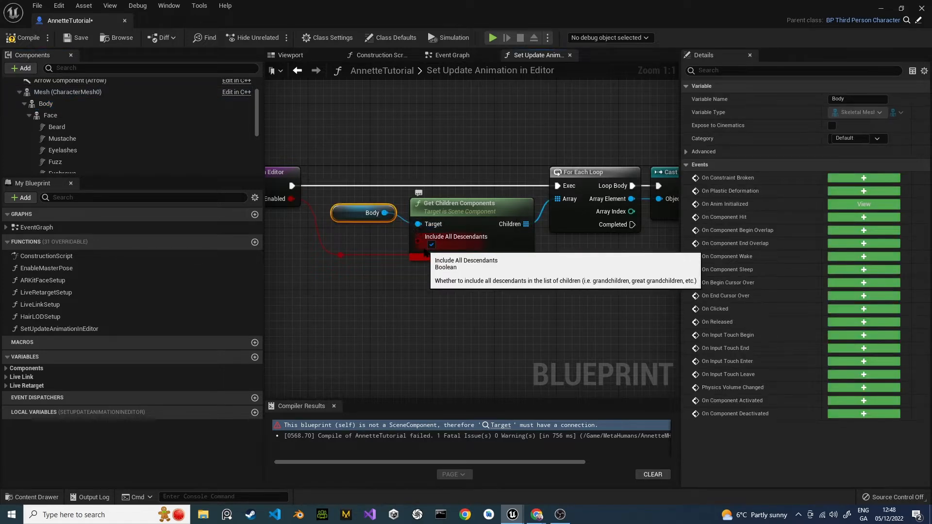
left_click(29, 40)
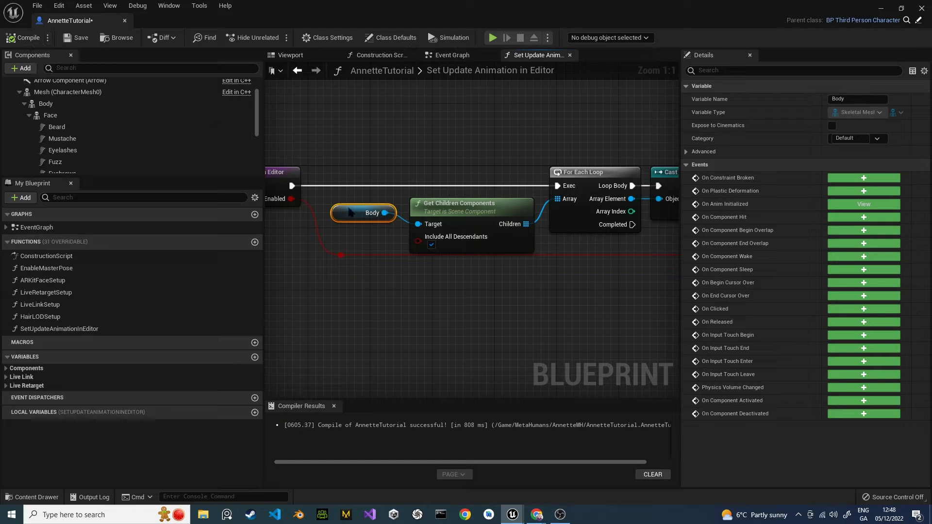
left_click(290, 55)
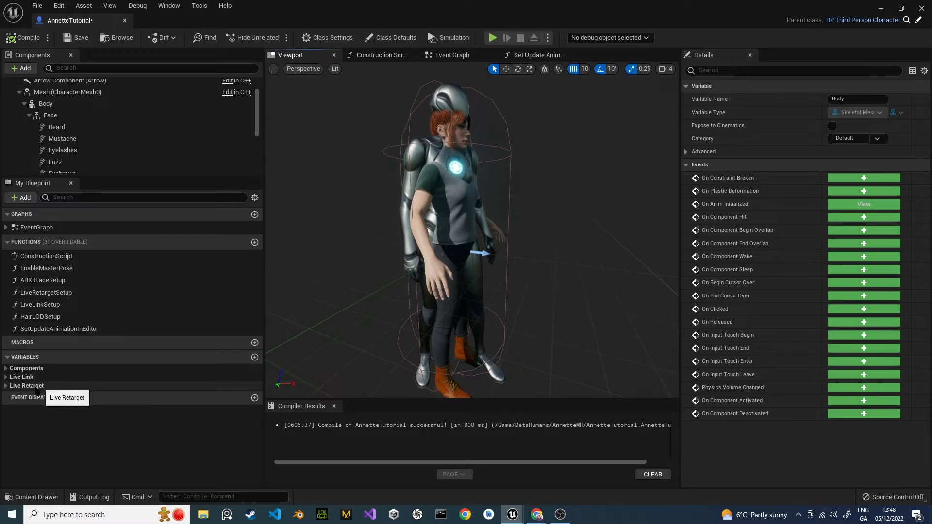
Enable the default value of the UseLiveRetargetMode variable in the Live Retarget category.
left_click(10, 386)
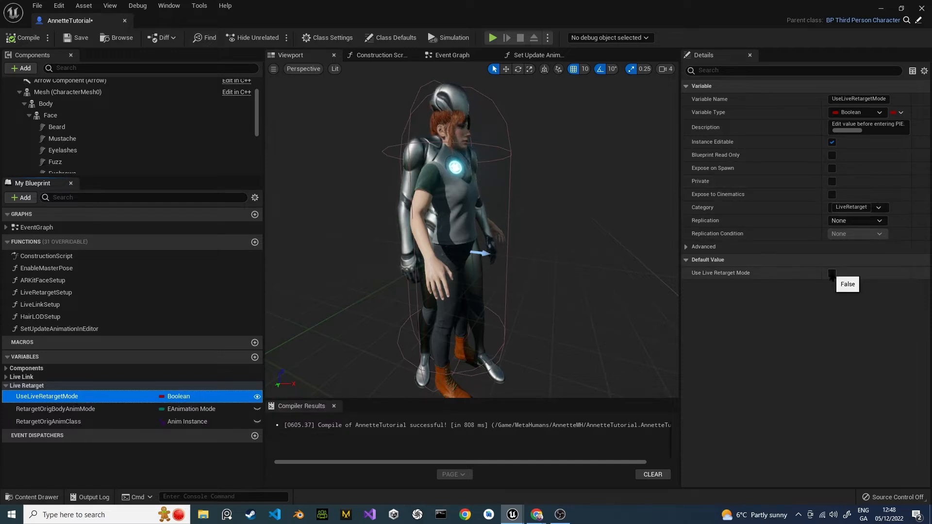
left_click(829, 273)
left_click(831, 274)
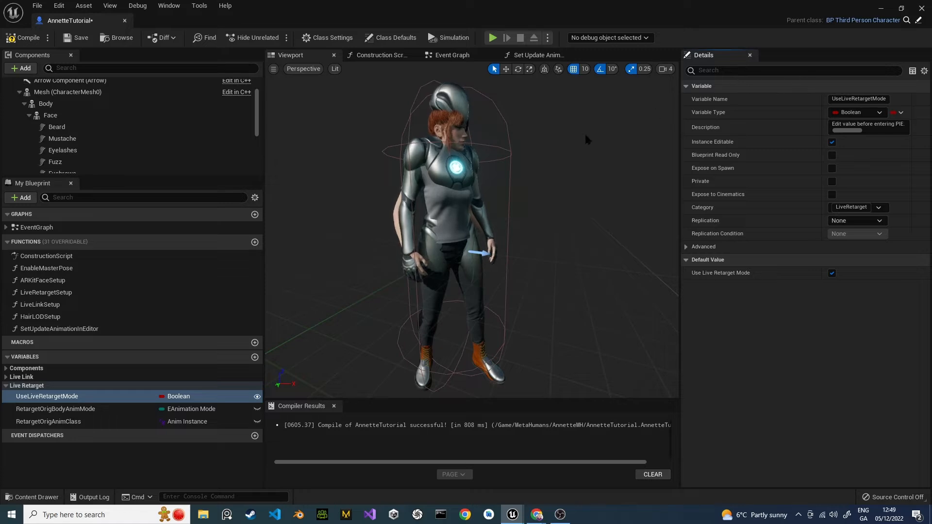
Hide the mannequin by turning off Visible on the inherited Mesh (CharacterMesh0) component.
left_click(440, 94)
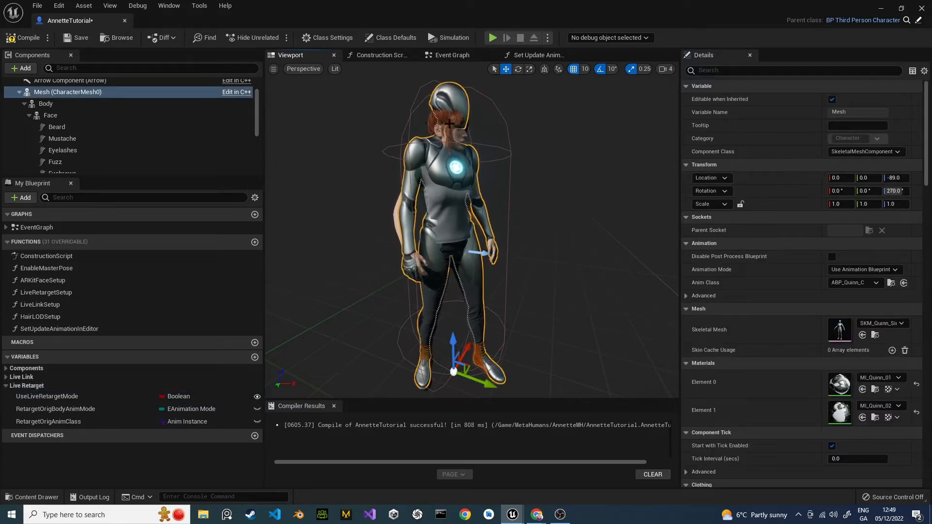
left_click(777, 71)
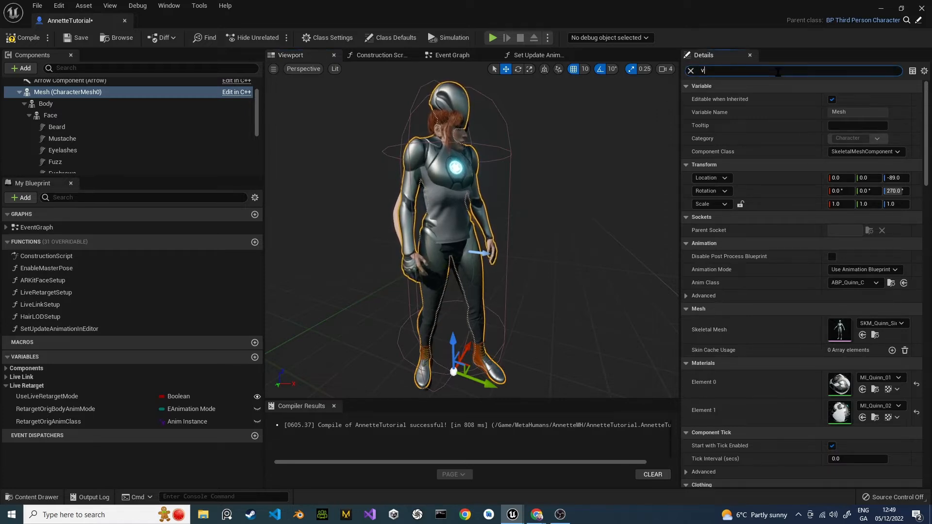
type("visible")
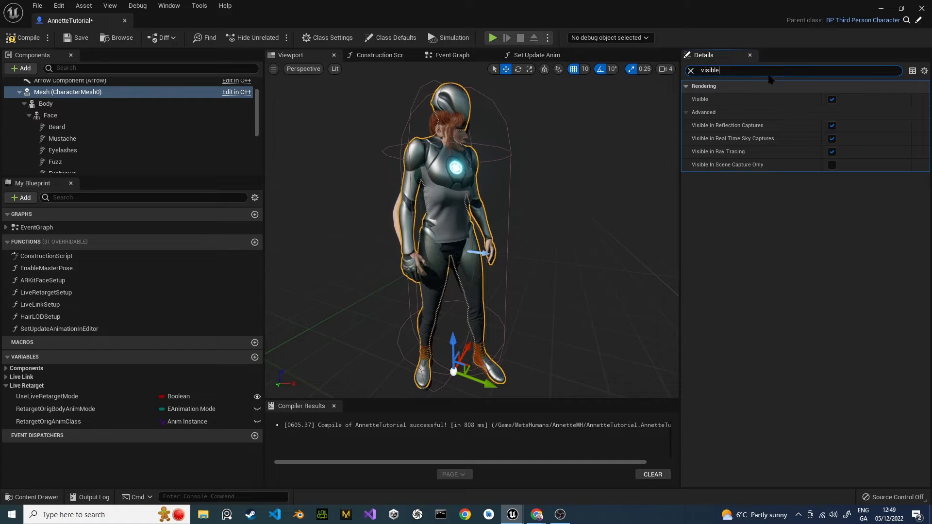
left_click(832, 100)
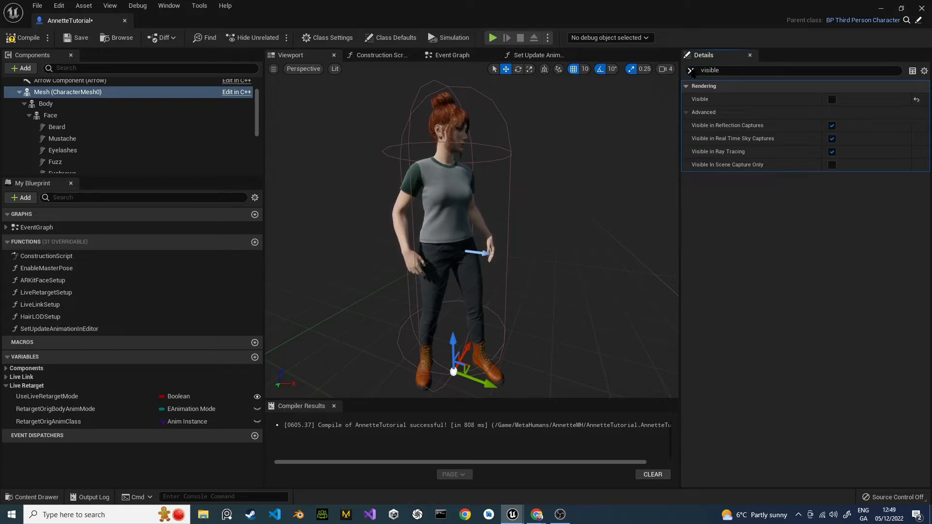
Set the inherited mesh's Visibility Based Anim Tick Option to Always Tick Pose and Refresh Bones.
left_click(691, 70)
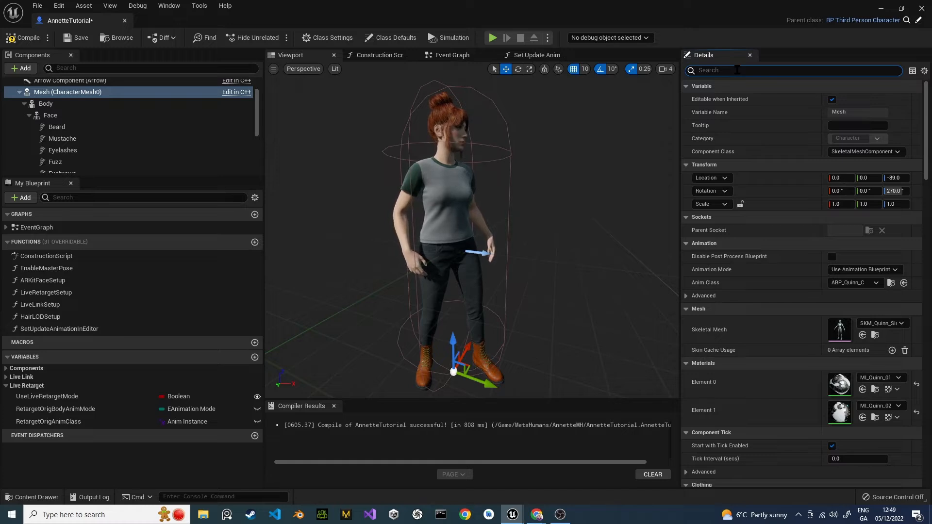
type("tick")
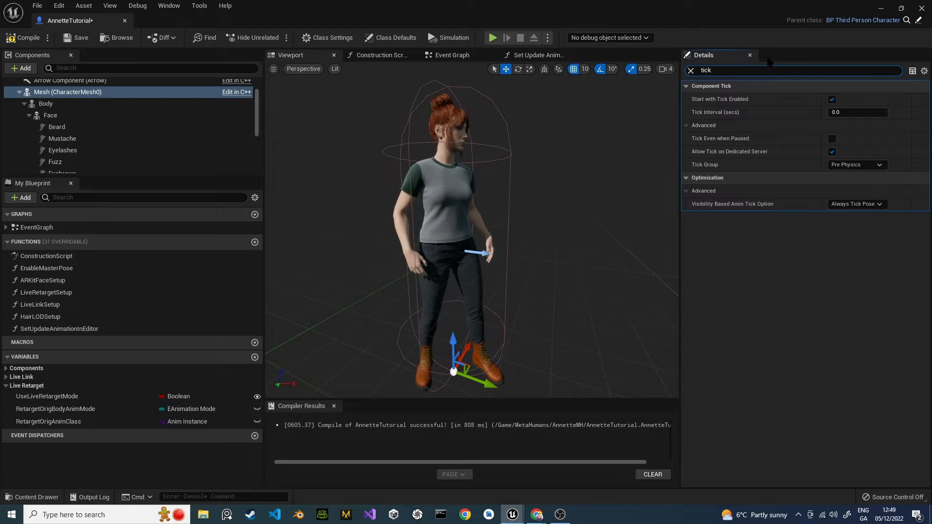
mouse_move(694, 207)
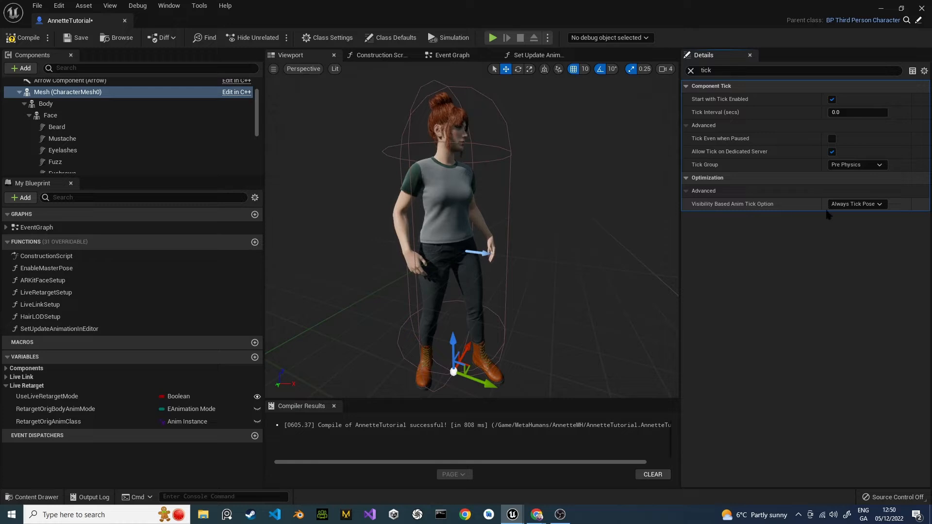
left_click(873, 205)
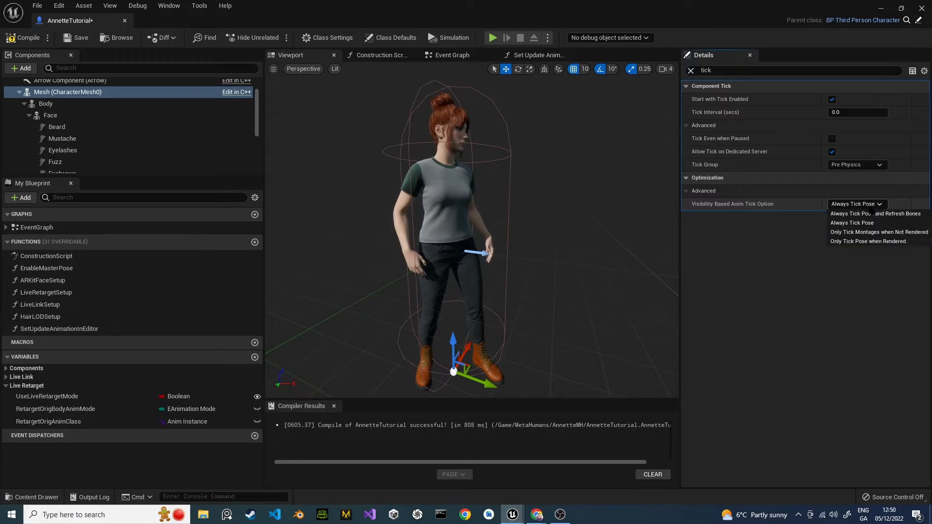
left_click(856, 214)
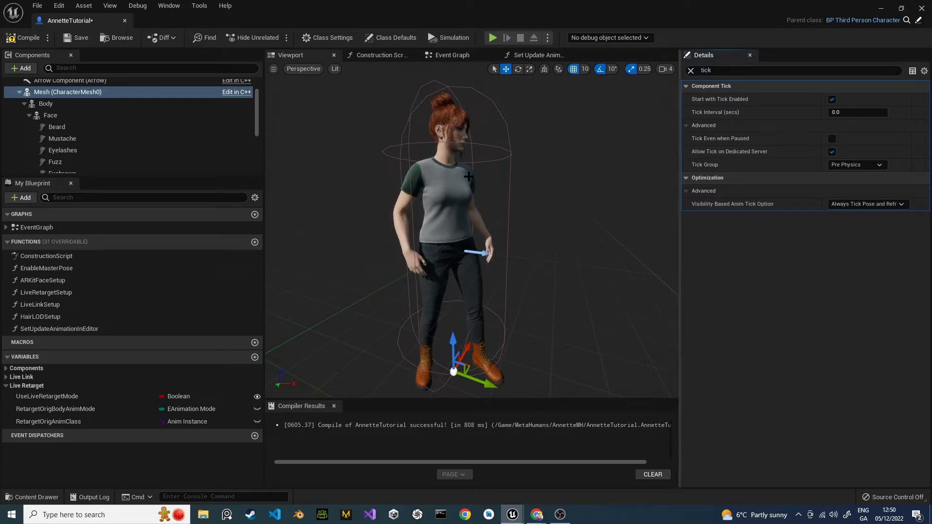
Compile and save the AnnetteTutorial blueprint, and run a brief play test of ThirdPersonMap.
left_click(32, 40)
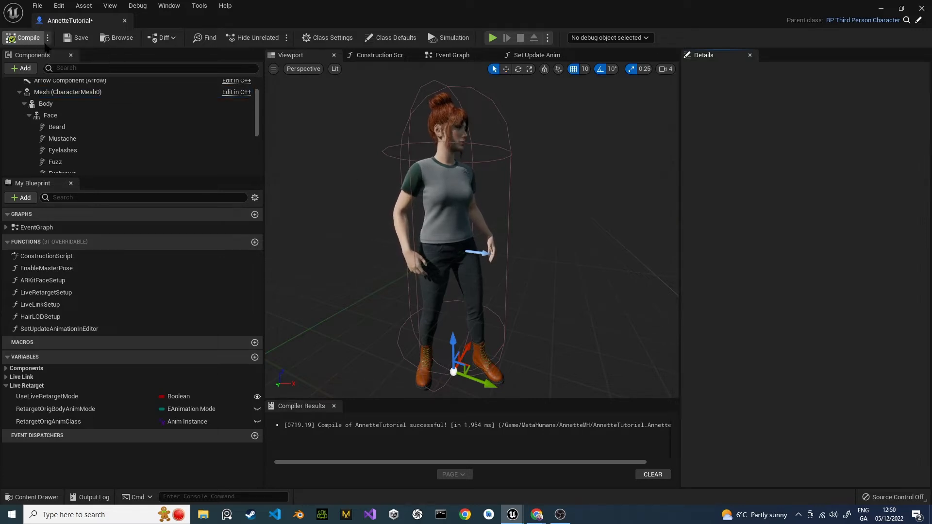
left_click(82, 41)
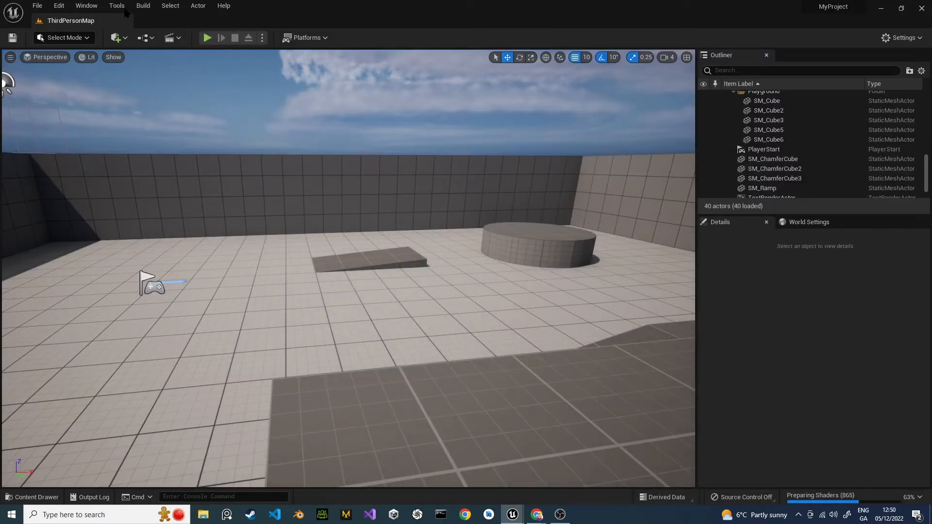
left_click(207, 38)
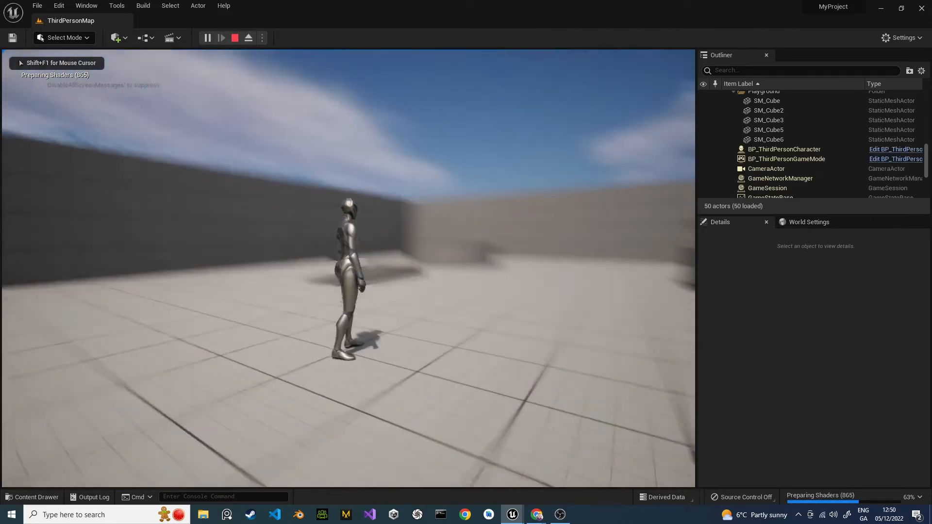
key("Escape")
Set the level's selected game mode Default Pawn Class to AnnetteTutorial and recheck the assigned game mode classes.
left_click(830, 224)
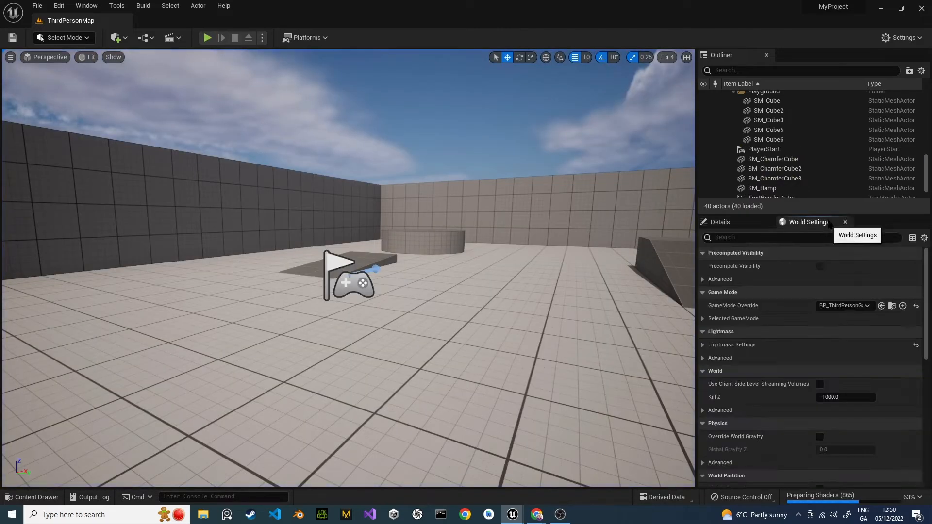
left_click(710, 319)
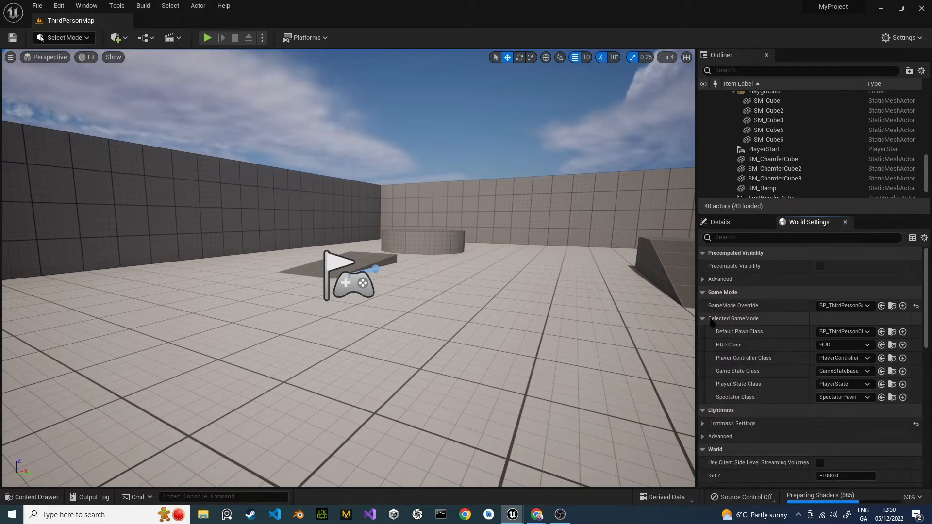
left_click(866, 332)
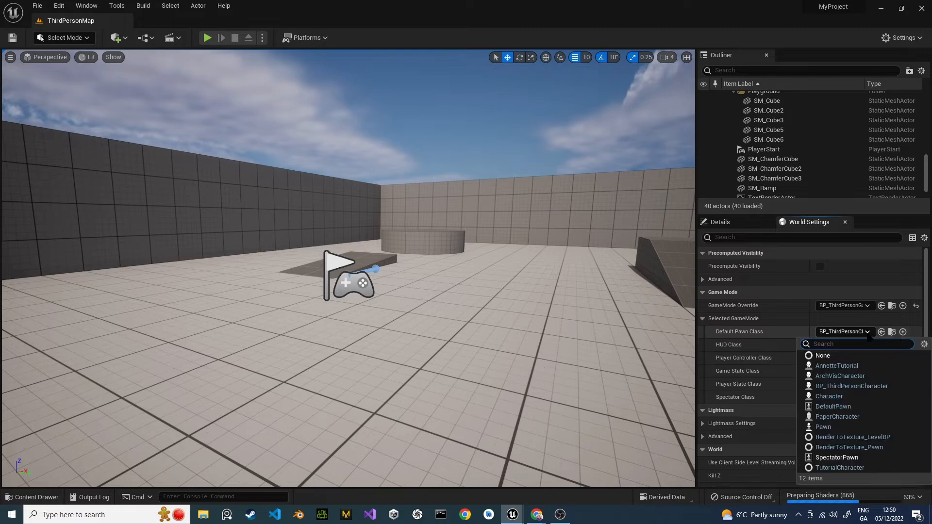
left_click(856, 365)
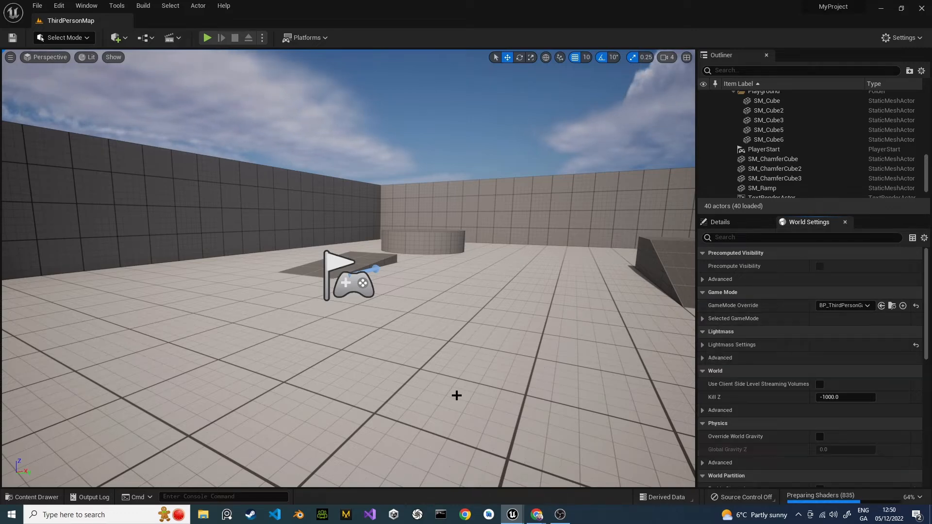
left_click(456, 395)
key("ctrl+space")
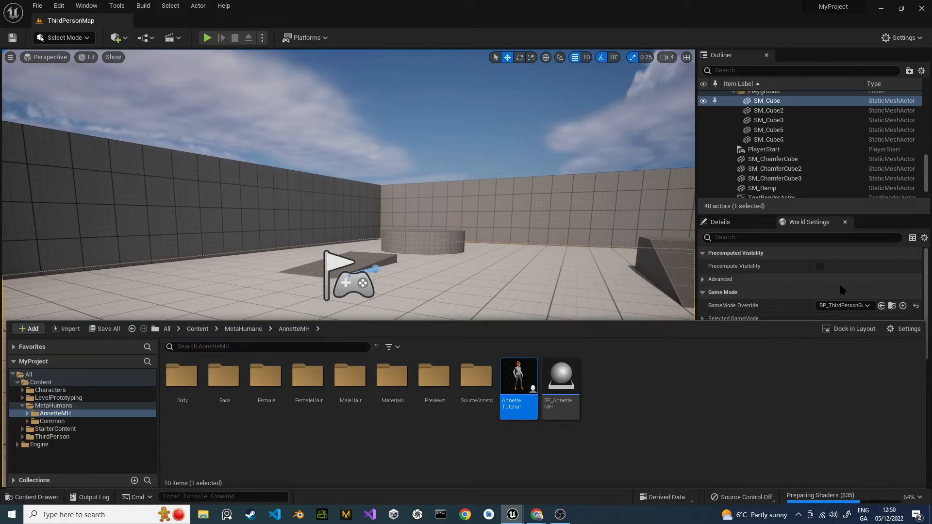
scroll(838, 293, "down", 1)
left_click(702, 302)
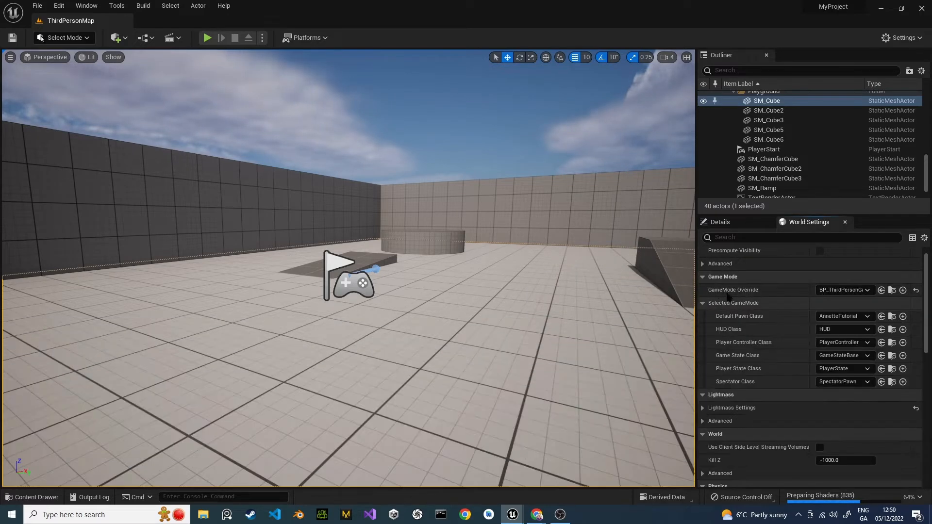
scroll(778, 289, "down", 1)
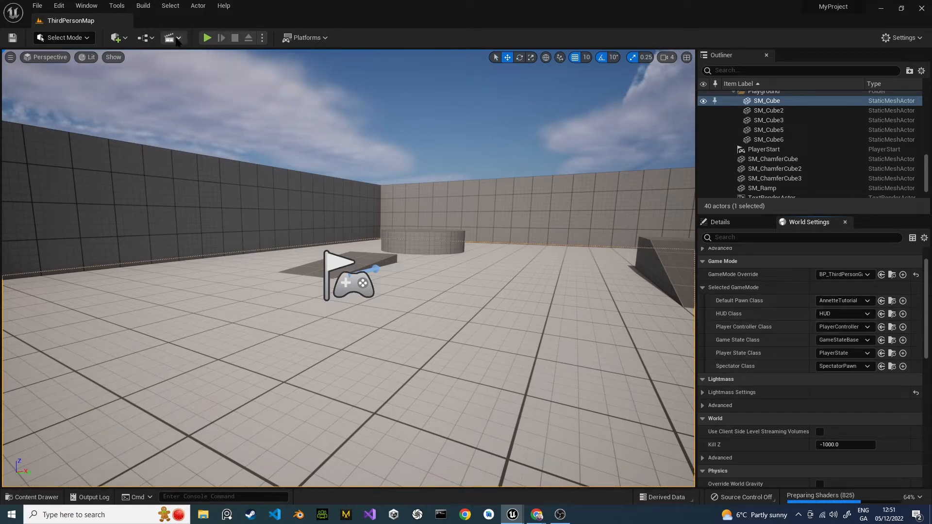
Play the level, run and jump around with the MetaHuman to examine its movement, and end the play session.
left_click(206, 38)
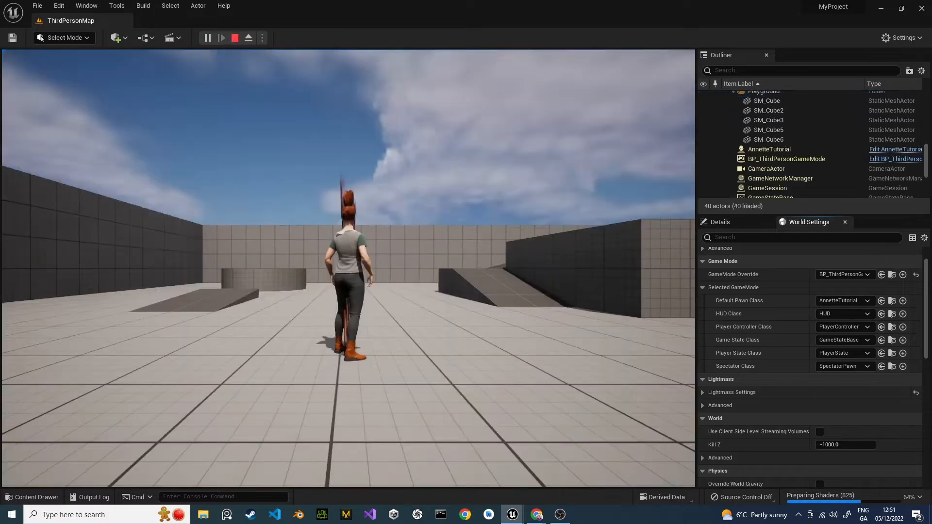
left_click(428, 343)
key("w")
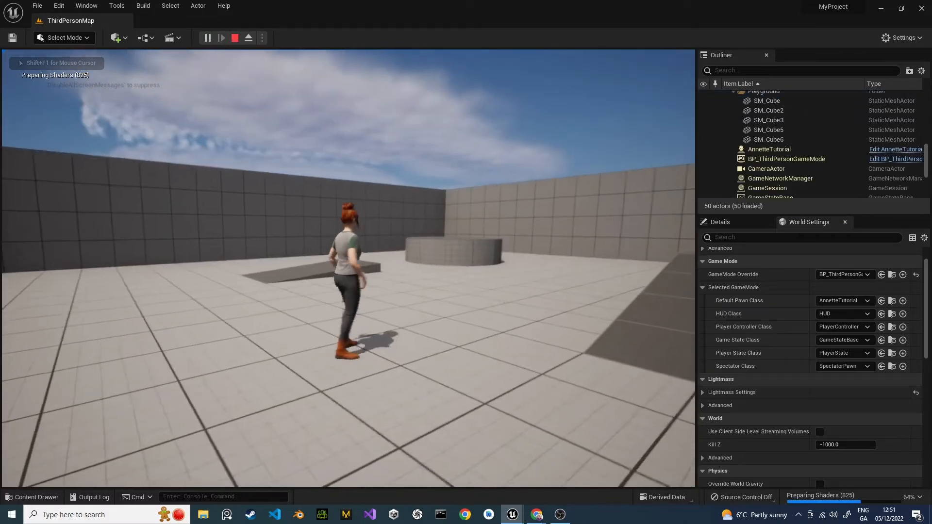
key("s")
key("a")
key("w")
key("d")
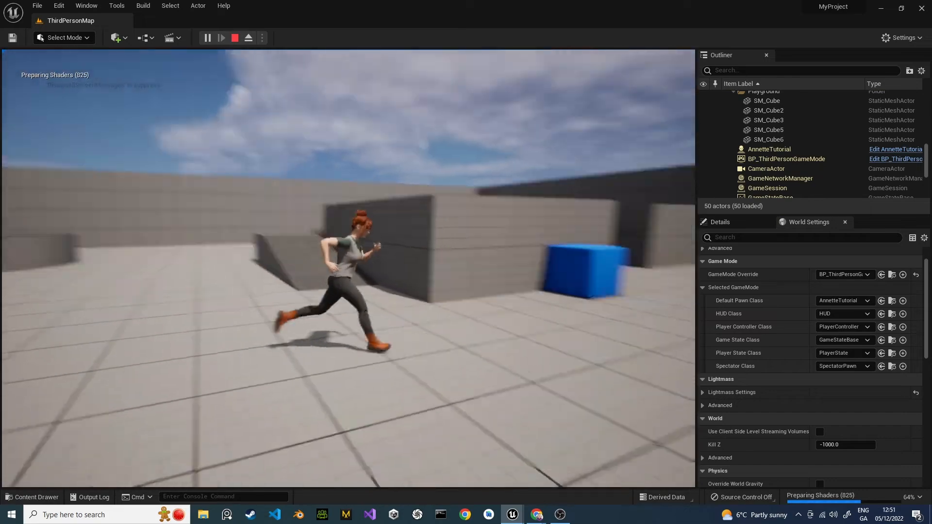
key("a")
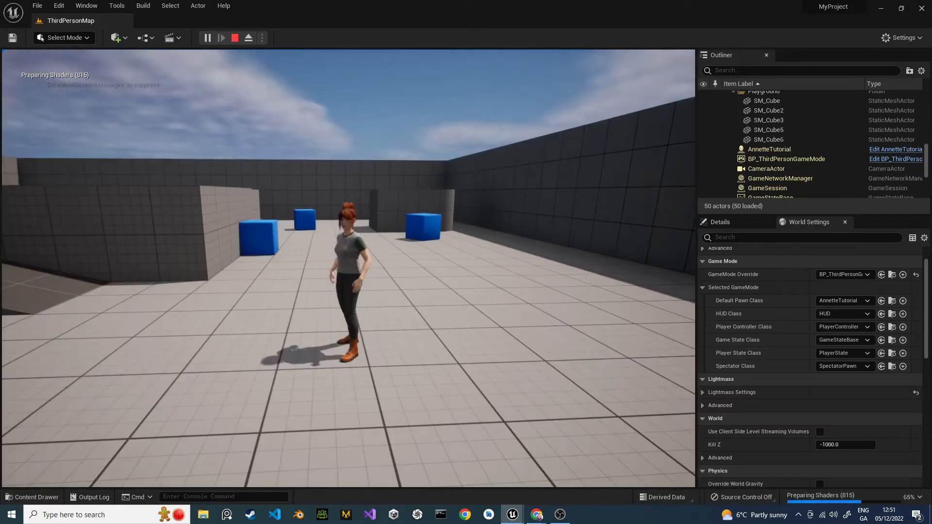
key("w")
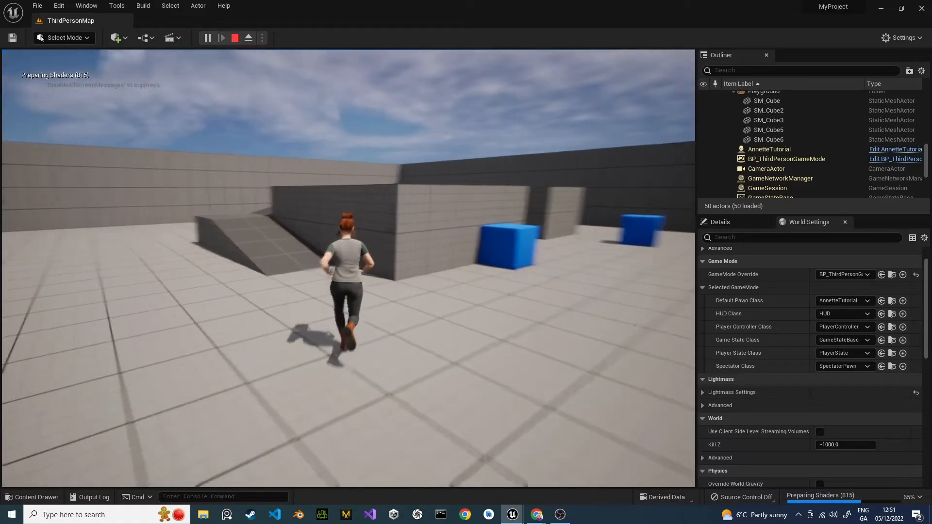
key("s")
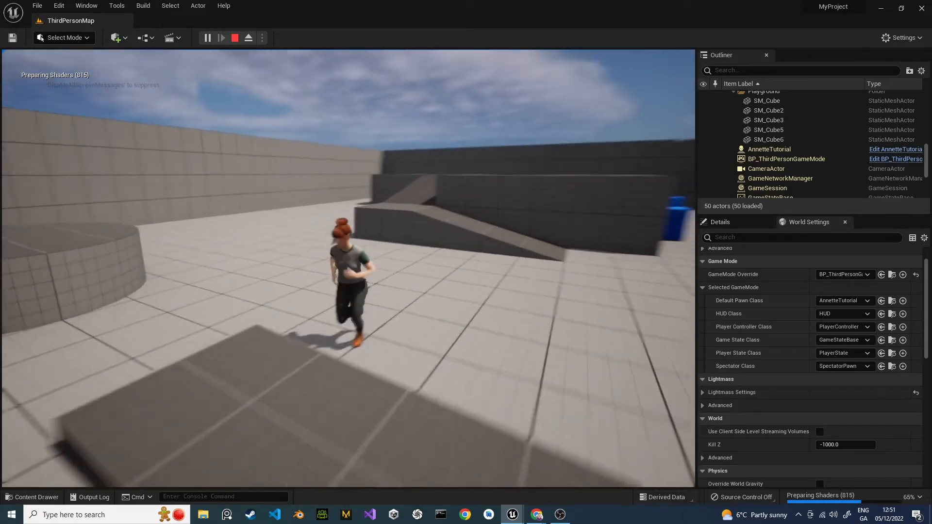
key("a")
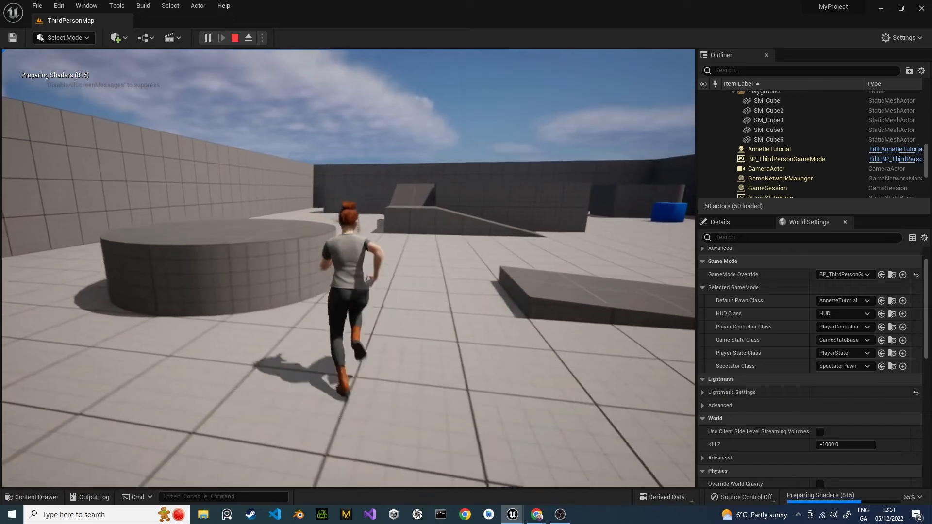
key("space")
key("a")
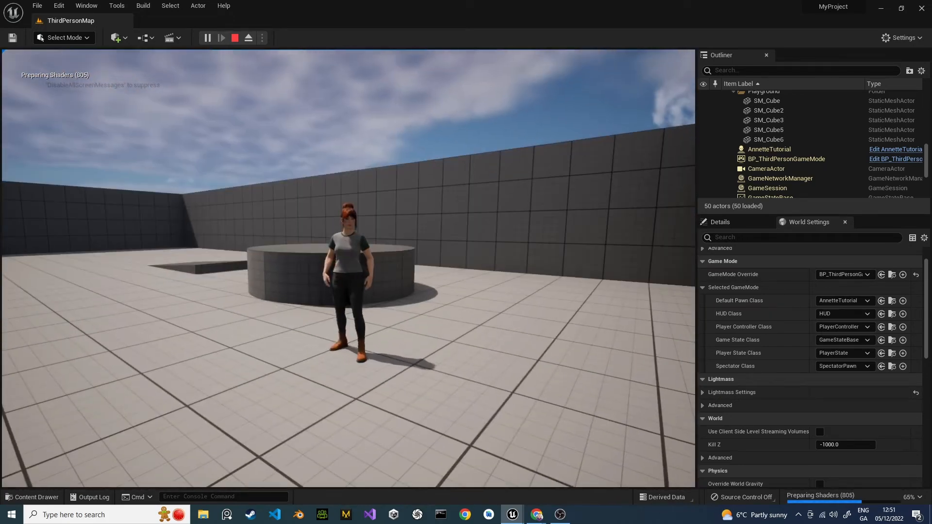
key("Escape")
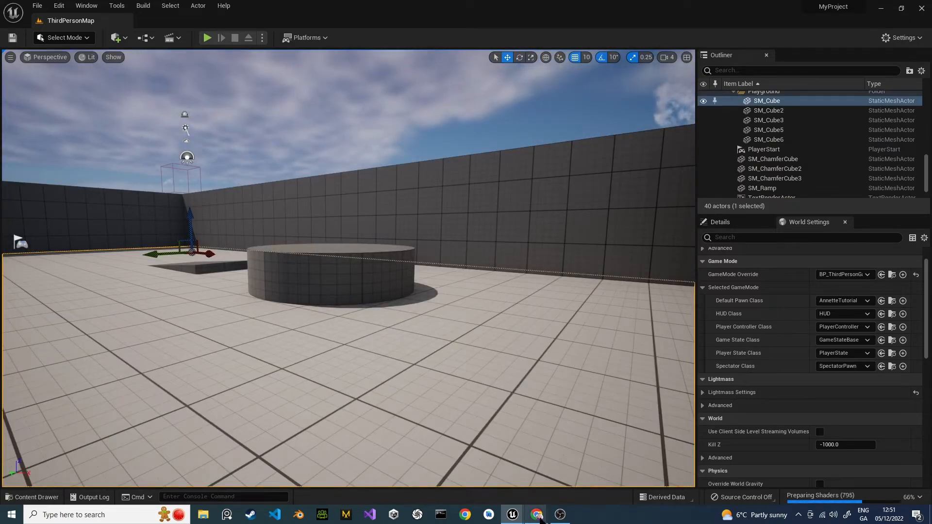
Switch to the AnnetteTutorial blueprint, select the UseLiveRetargetMode variable and clear the tick filter from its details.
mouse_move(540, 519)
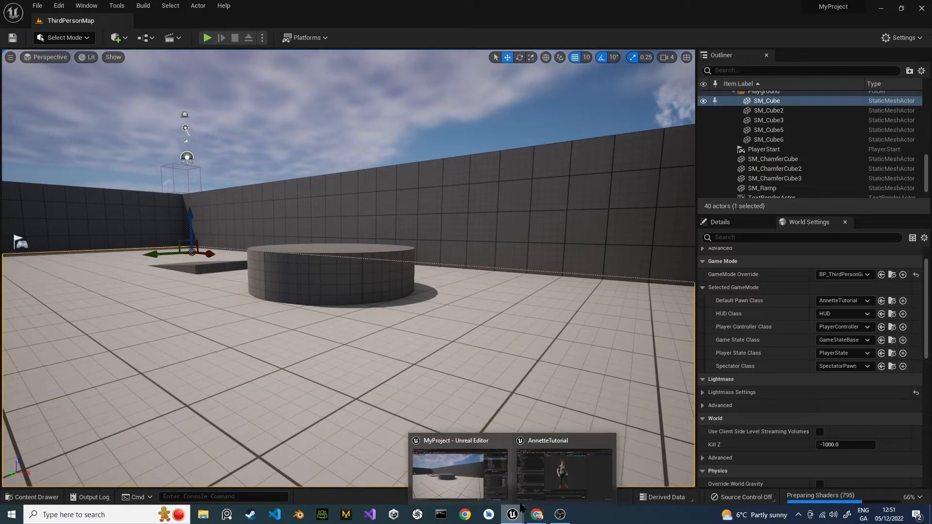
left_click(540, 491)
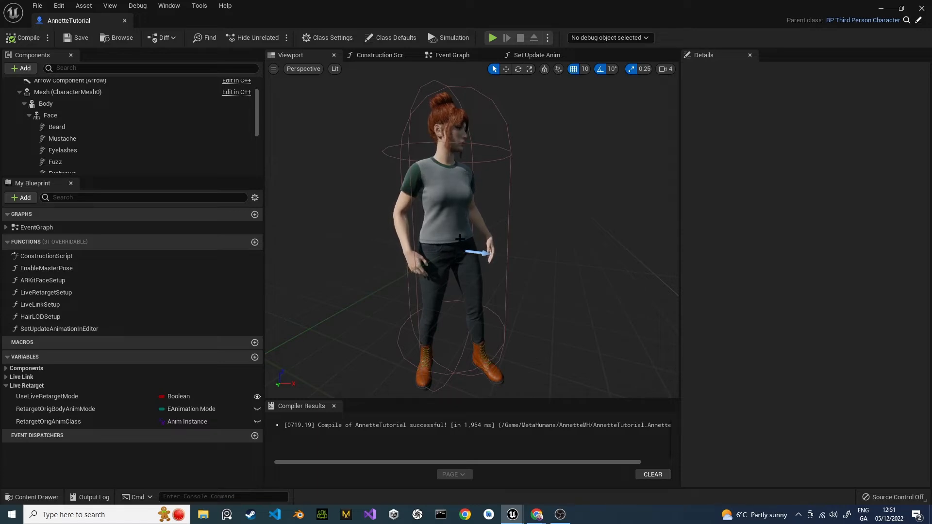
left_click(69, 400)
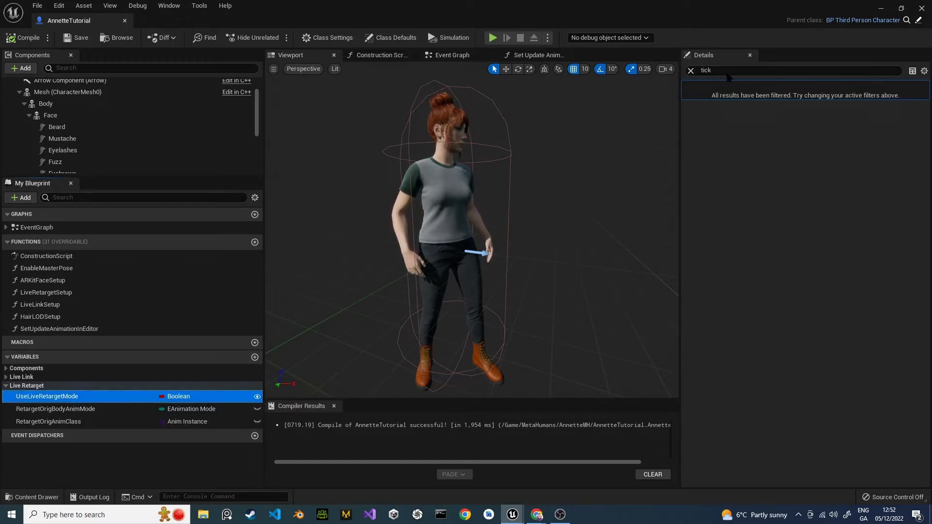
left_click(690, 71)
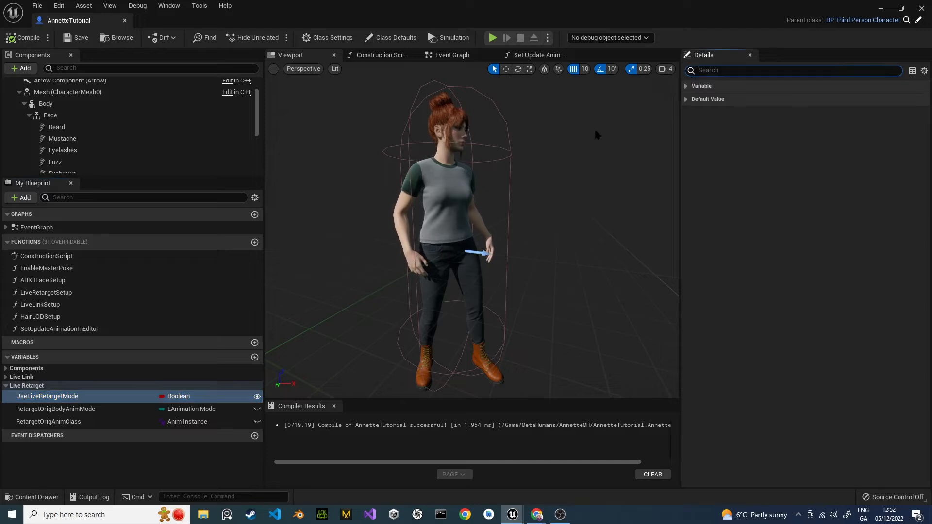
key("F2")
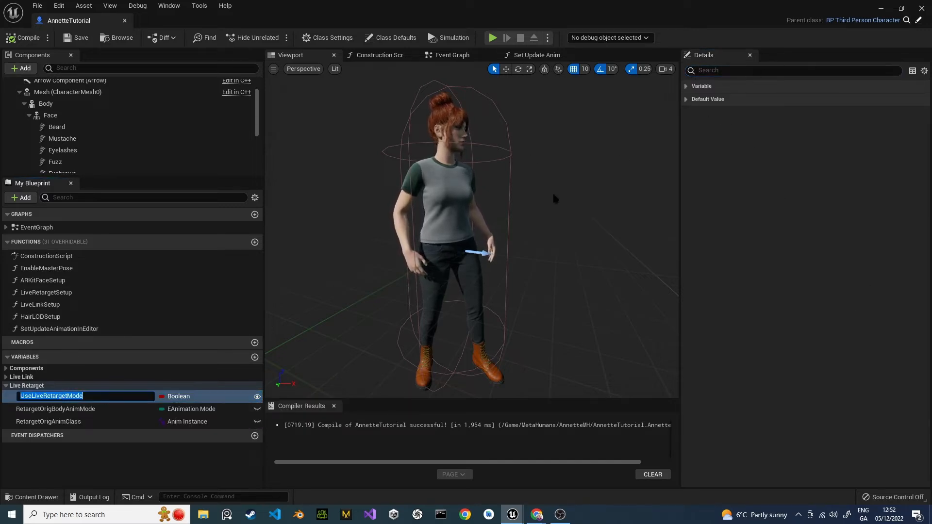
key("Return")
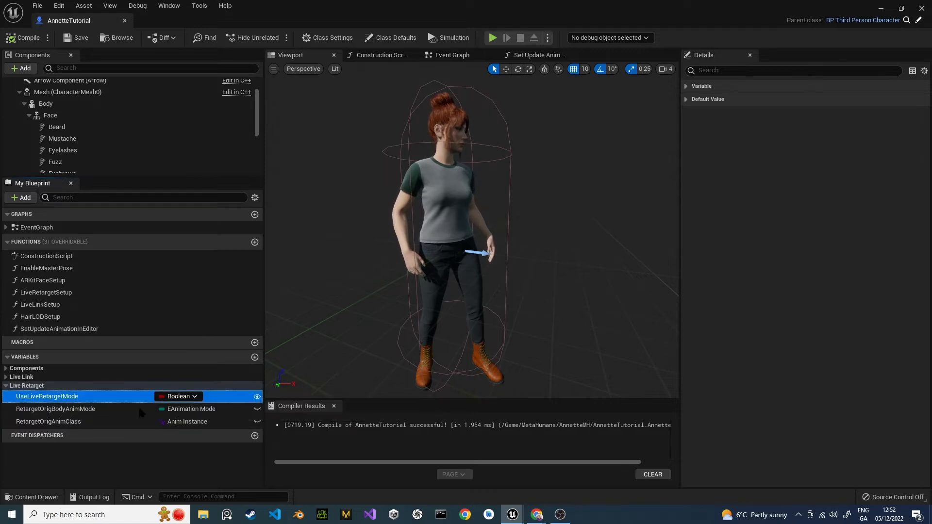
key("F2")
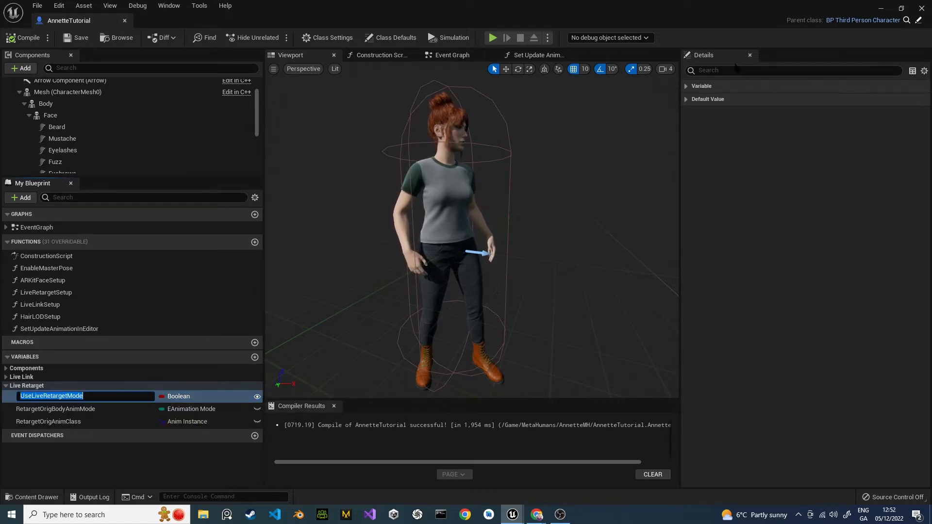
Turn off the default value of Use Live Retarget Mode and compile the AnnetteTutorial blueprint.
left_click(689, 88)
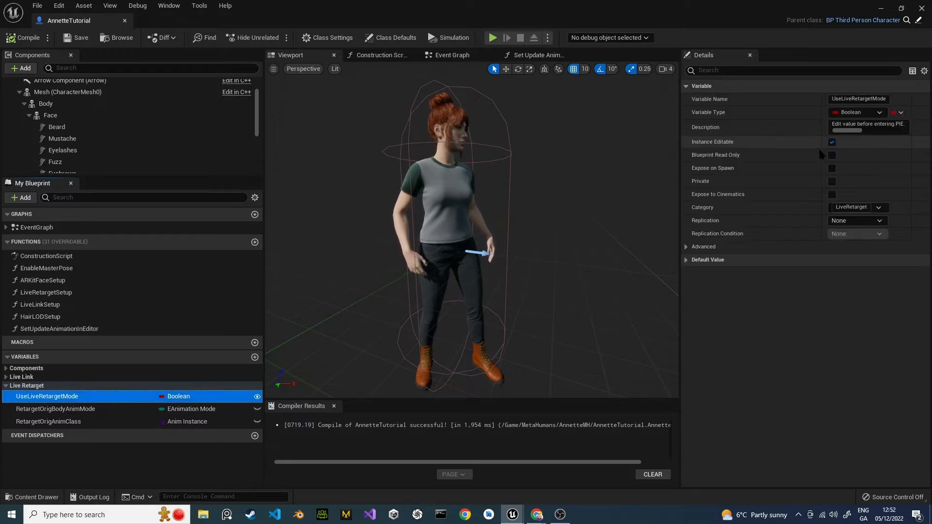
left_click(687, 248)
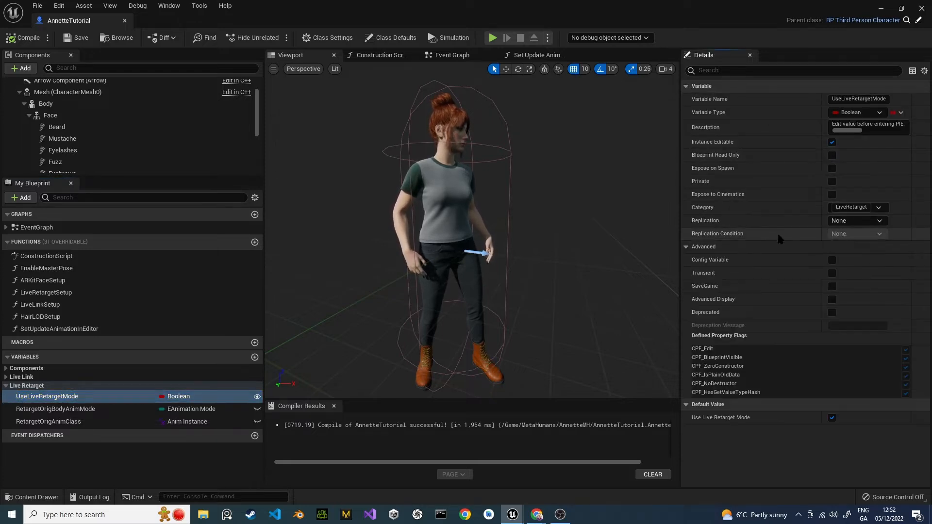
left_click(723, 246)
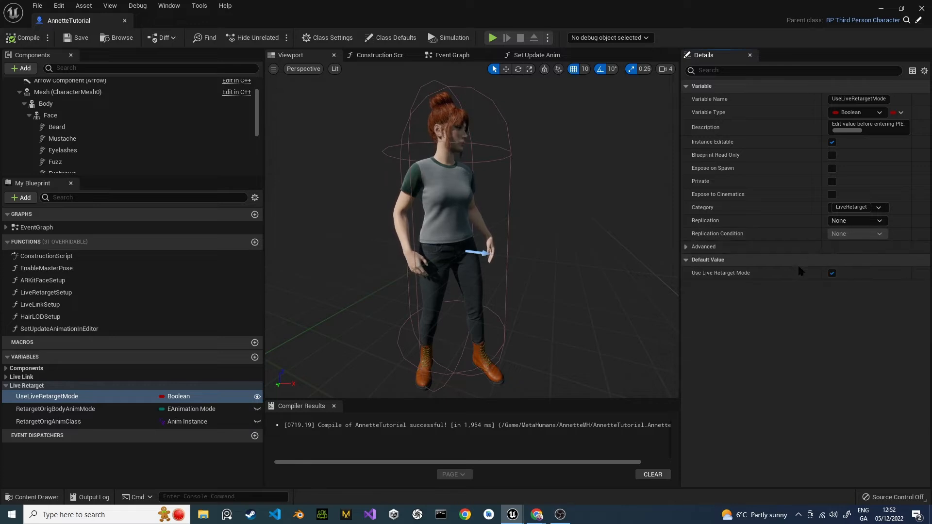
left_click(832, 274)
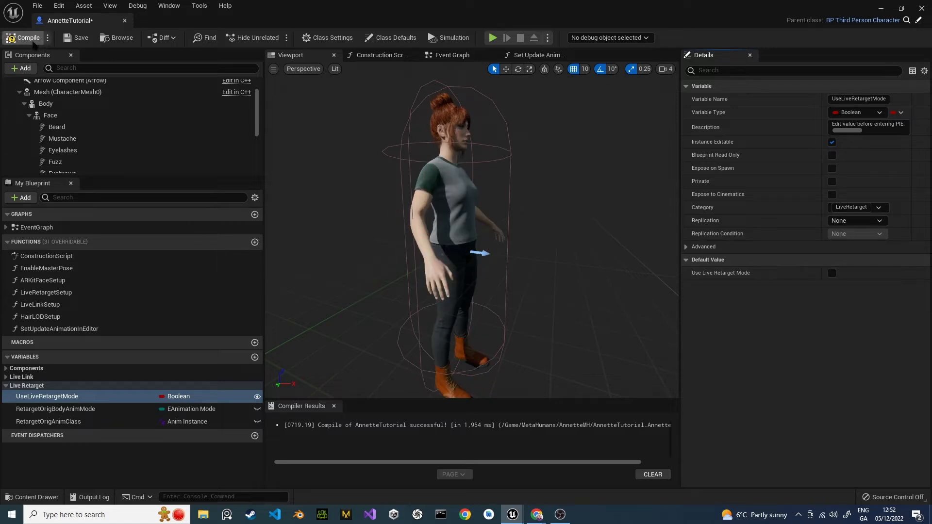
left_click(25, 39)
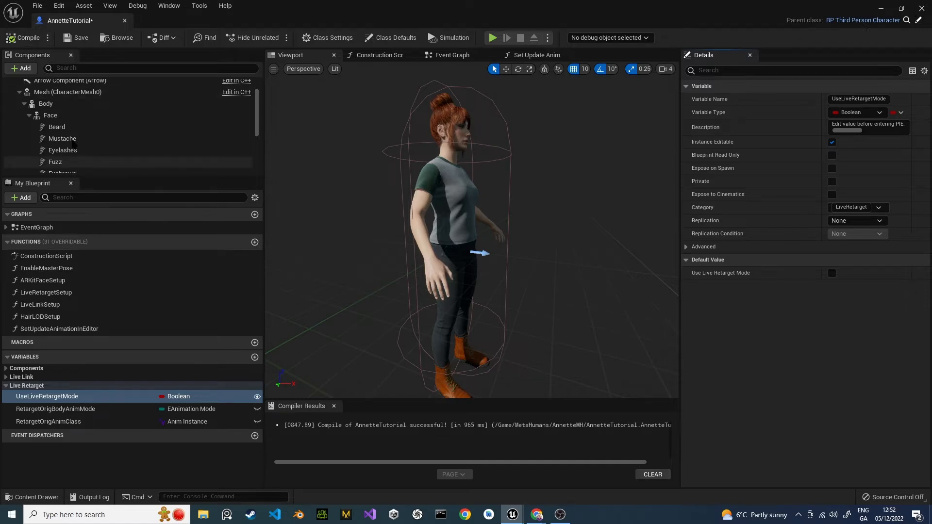
Return to the level editor and open BP_ThirdPersonCharacter from the ThirdPerson Blueprints folder.
left_click(50, 116)
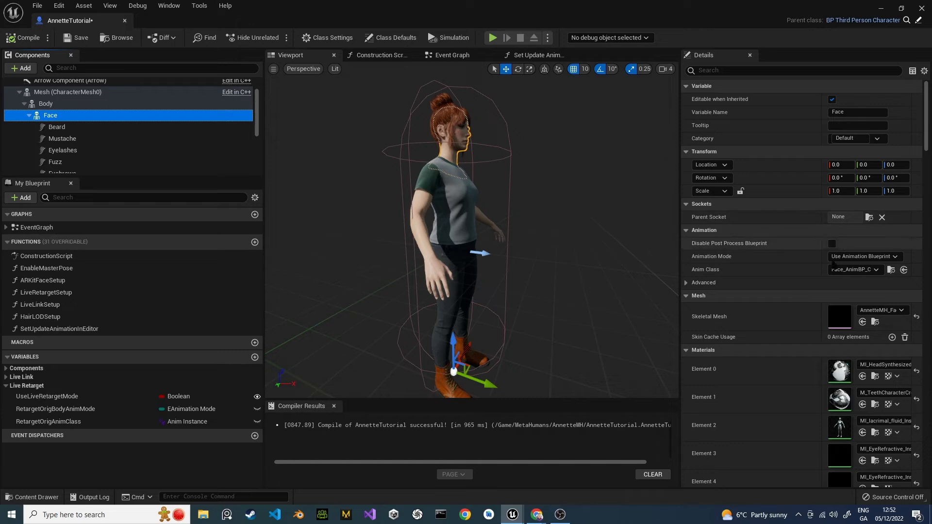
left_click(881, 8)
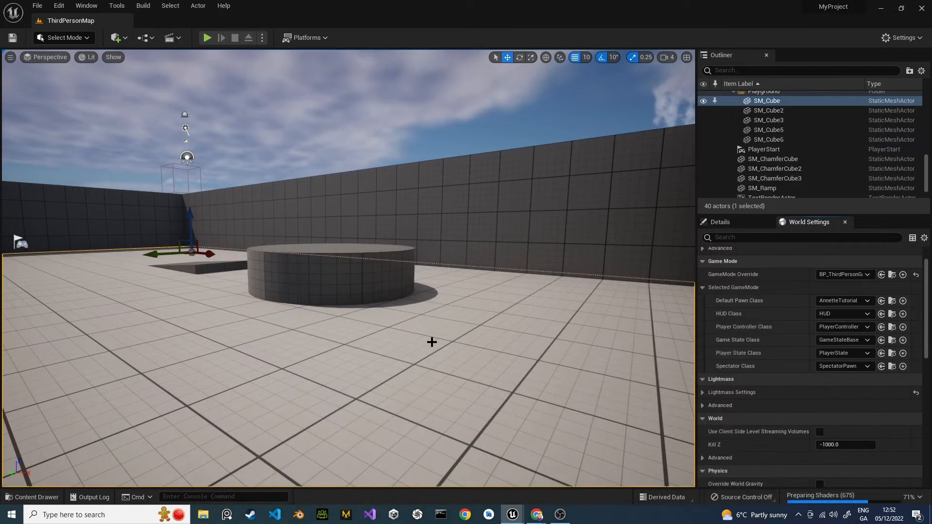
key("ctrl+space")
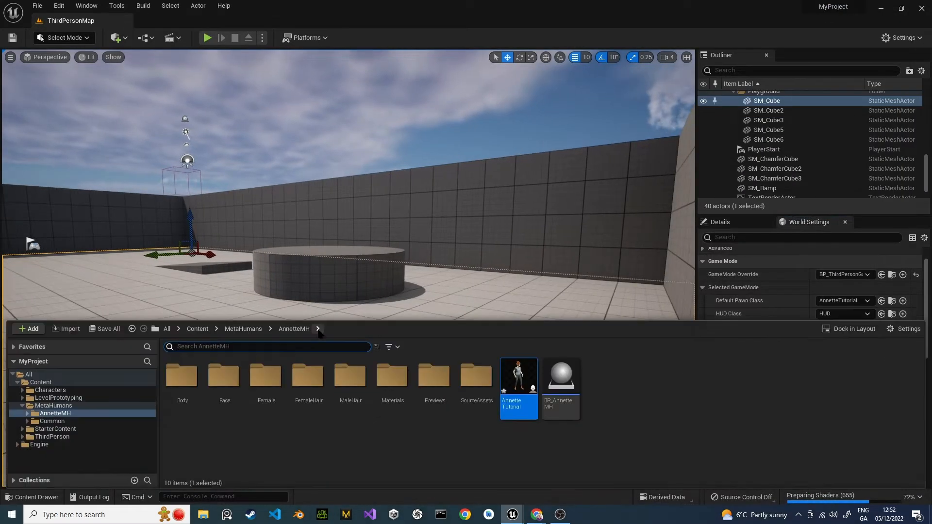
left_click(56, 436)
double_click(186, 386)
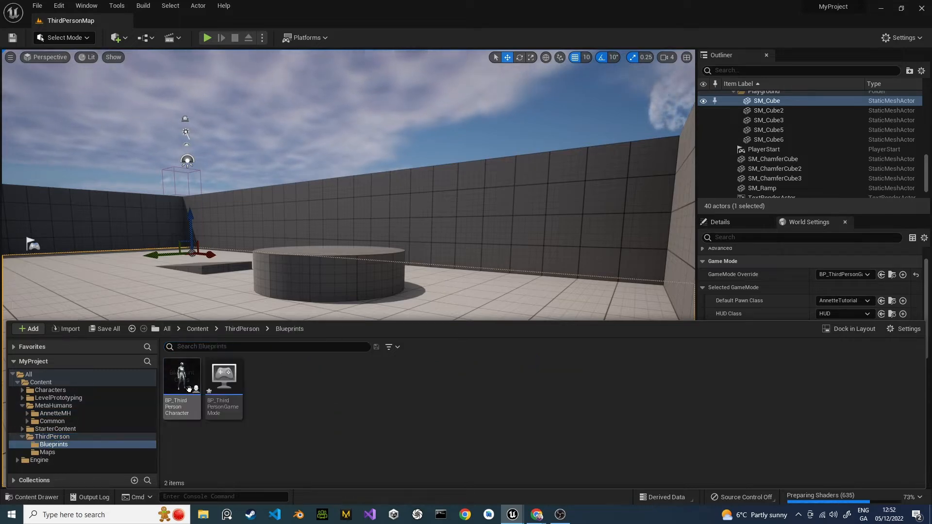
left_click(181, 382)
right_click(180, 381)
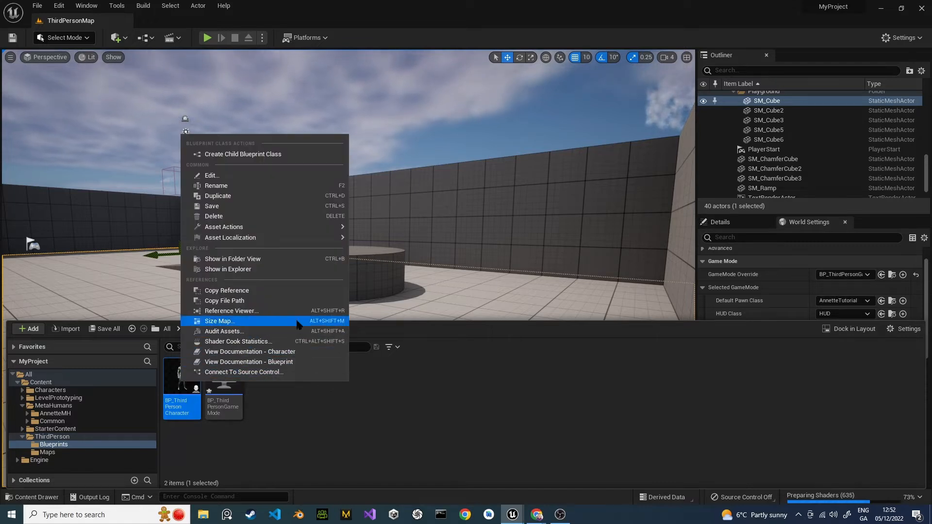
mouse_move(287, 227)
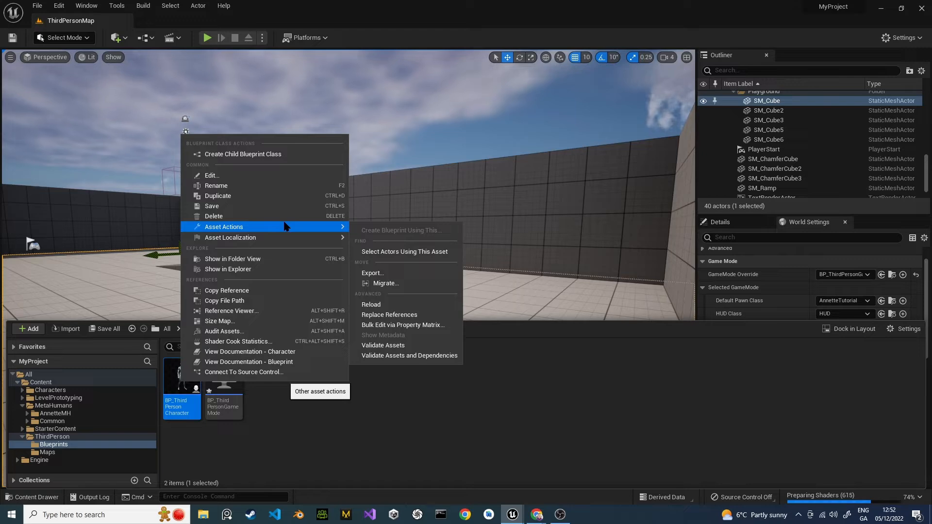
double_click(181, 401)
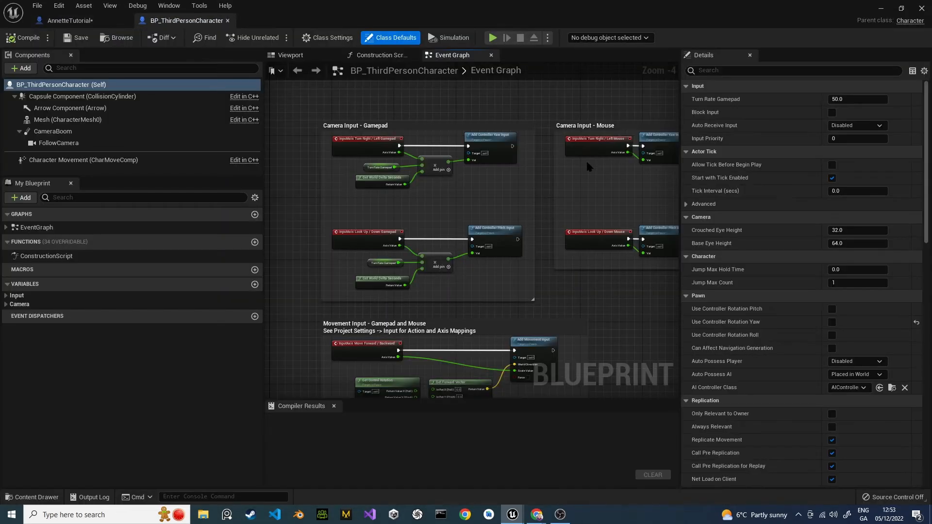
Select the character mesh in BP_ThirdPersonCharacter, locate its skeletal mesh asset among the project files and find the skeleton it uses.
left_click(290, 55)
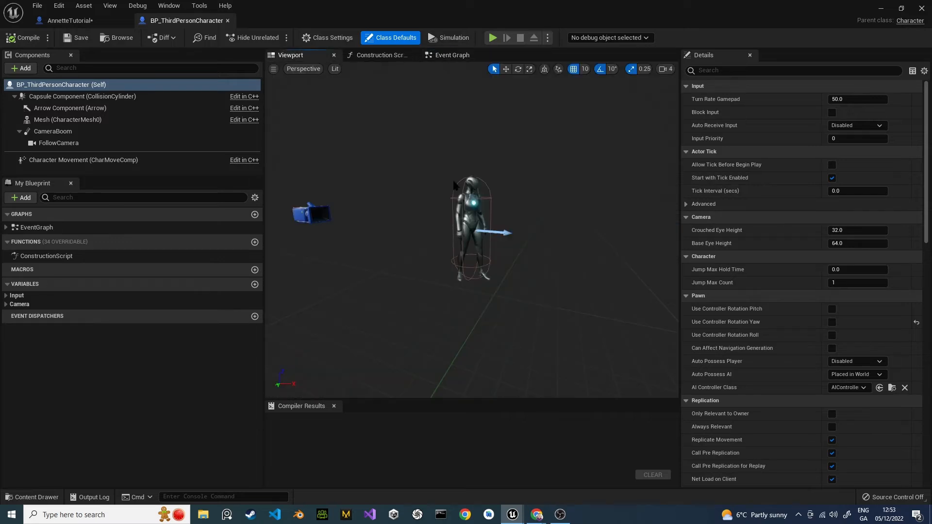
left_click(478, 208)
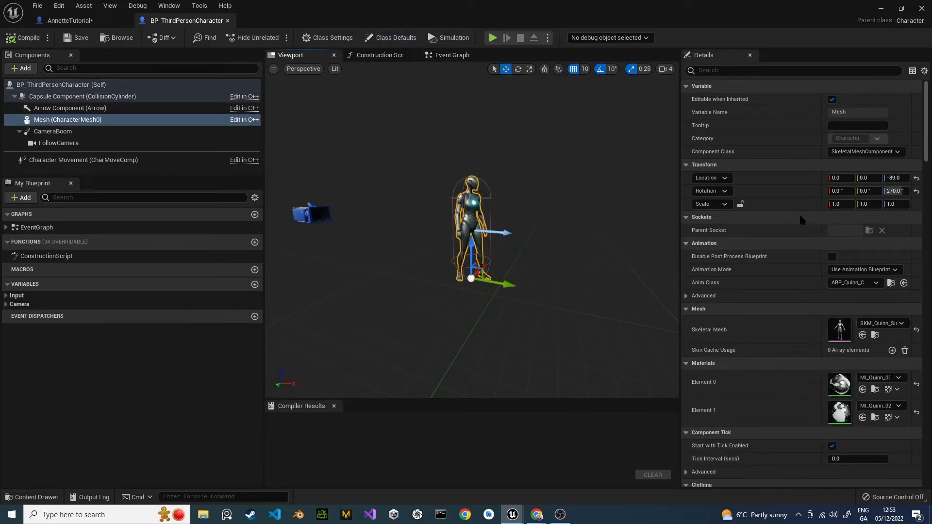
scroll(800, 220, "down", 1)
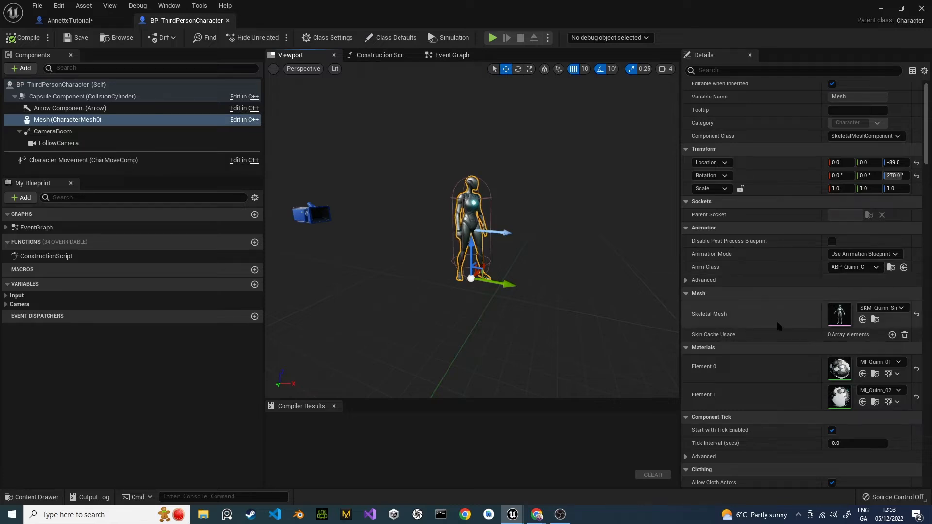
left_click(875, 321)
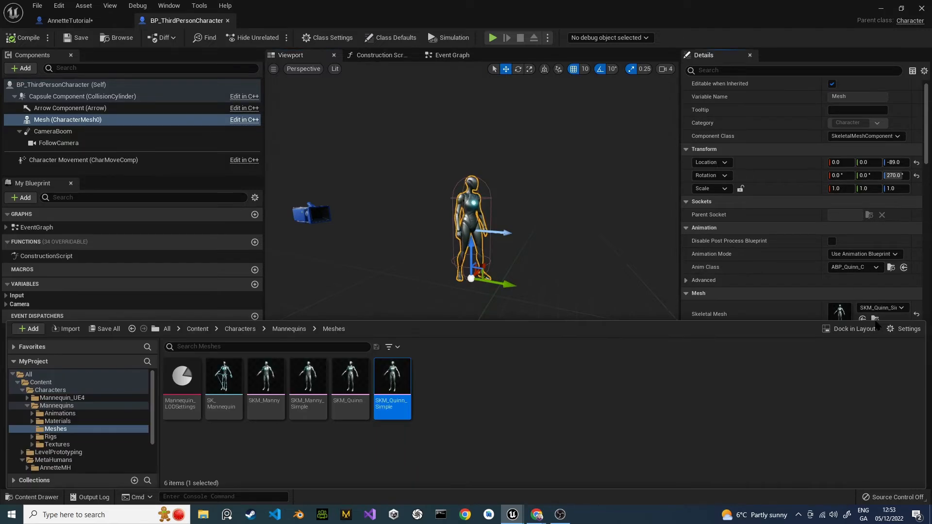
right_click(397, 385)
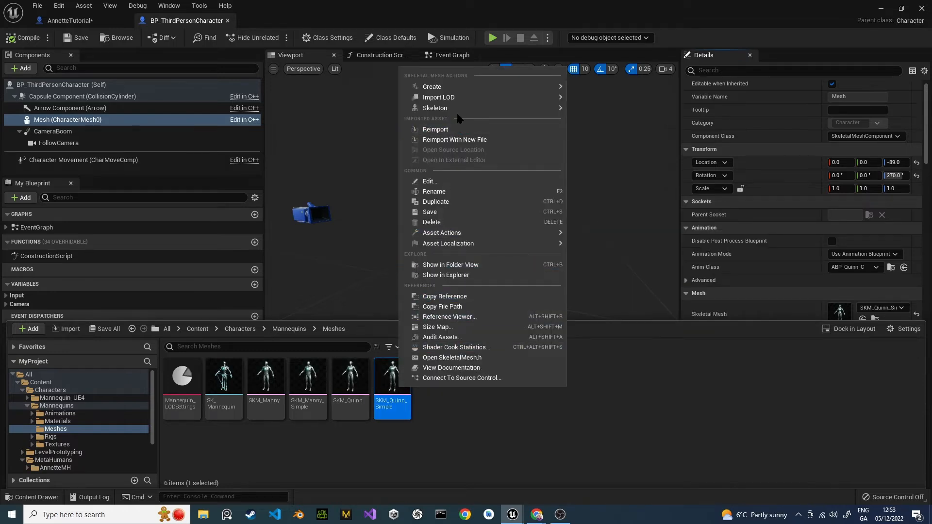
mouse_move(461, 111)
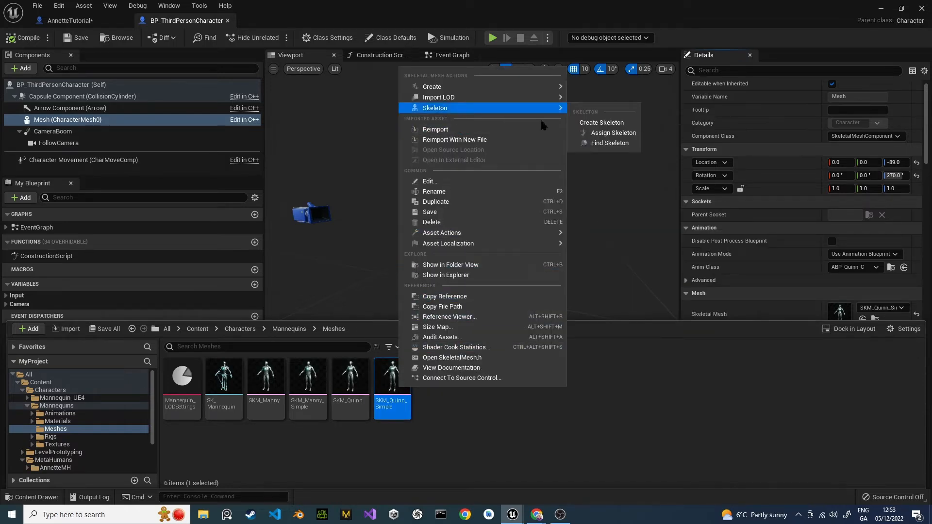
left_click(608, 143)
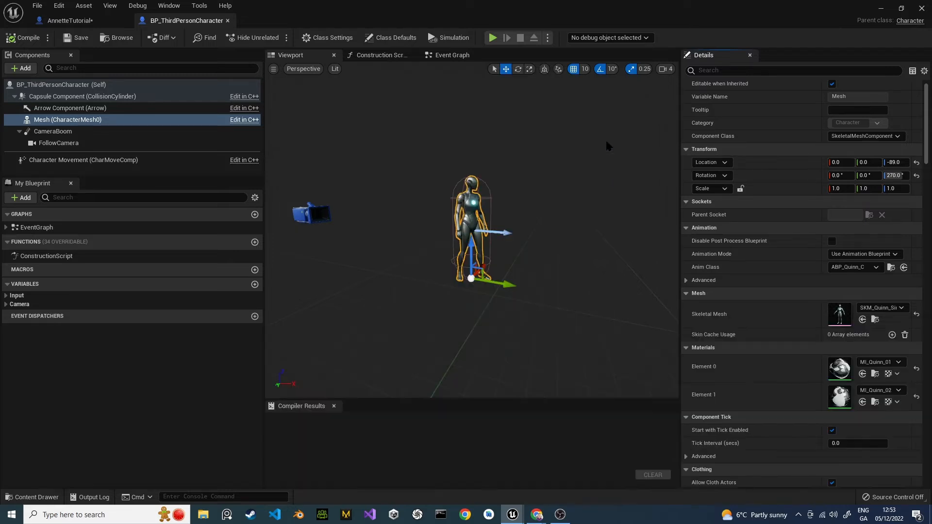
Dock the Content Browser as its own tab beside the open AnnetteTutorial and BP_ThirdPersonCharacter blueprints.
key("ctrl+space")
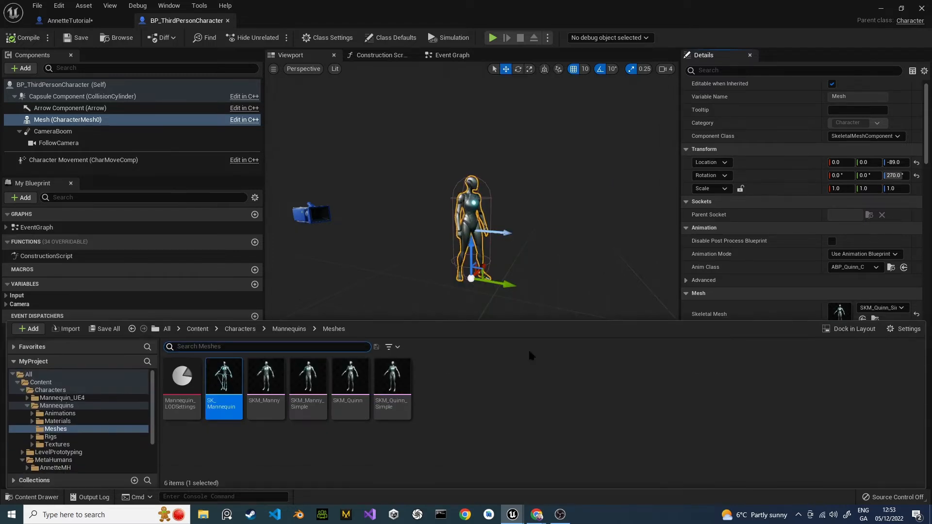
left_click(860, 327)
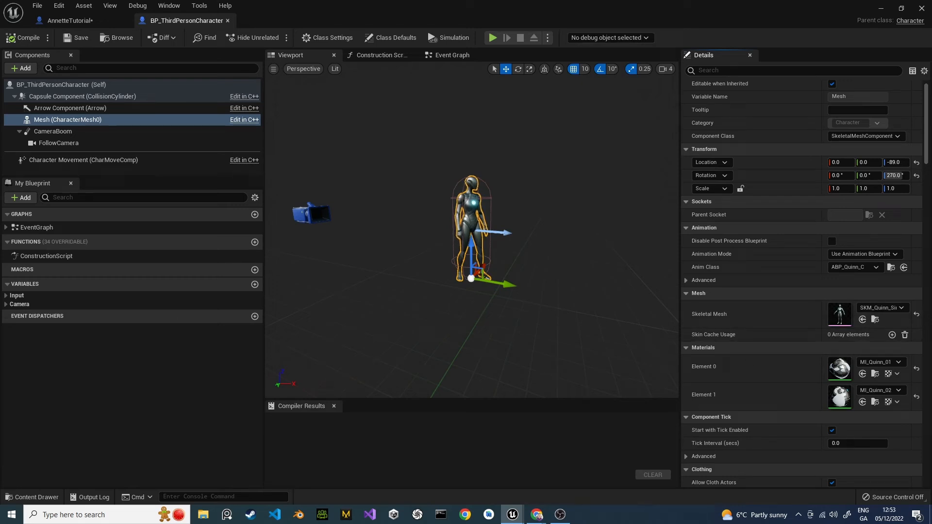
left_click_drag(0, 175, 256, 192)
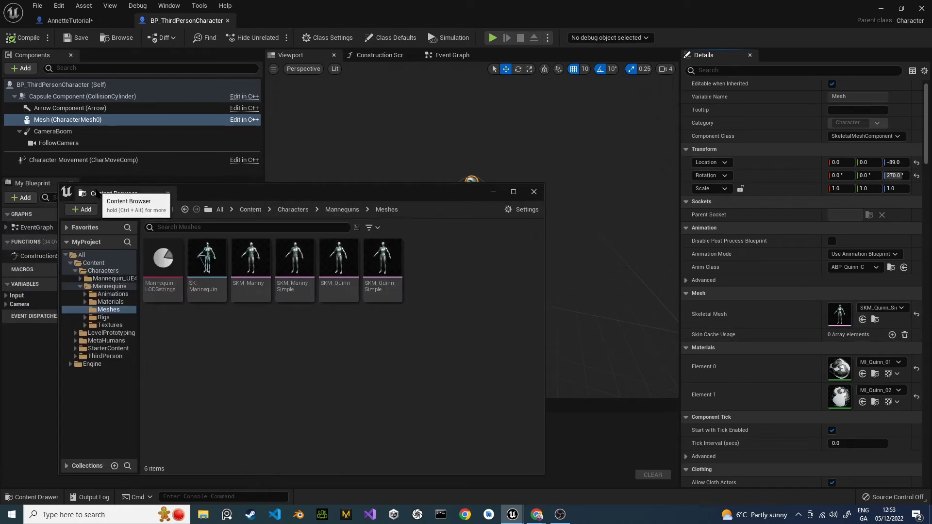
left_click_drag(96, 193, 320, 22)
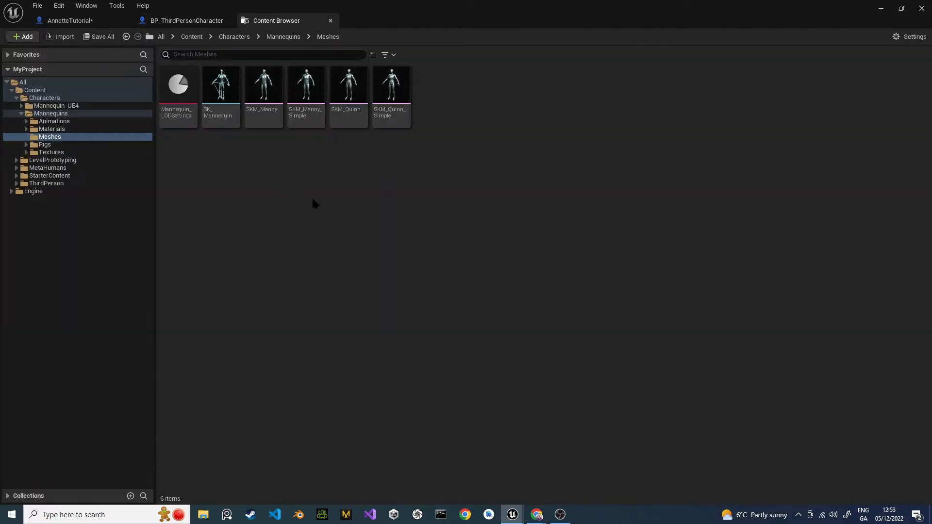
Find the skeleton assigned to SKM_Quinn_Simple within the Mannequins Meshes folder.
right_click(404, 111)
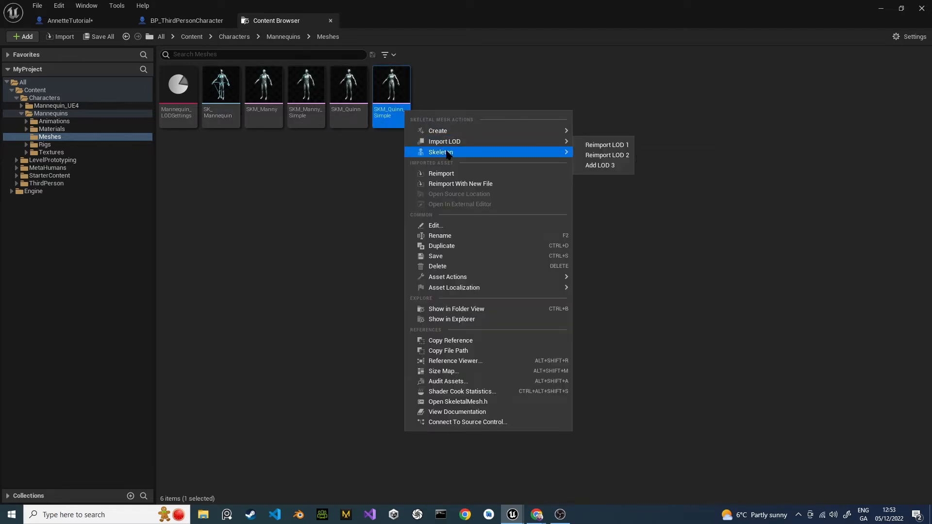
mouse_move(447, 153)
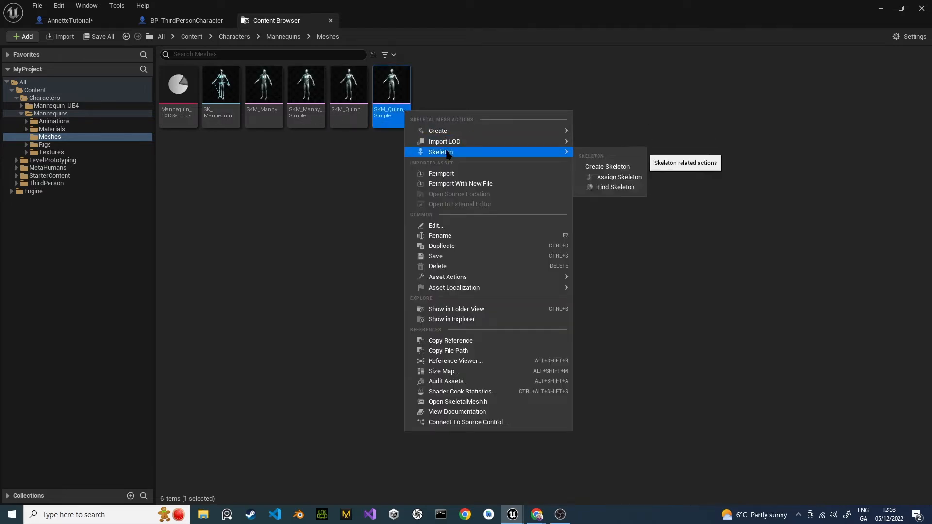
left_click(607, 187)
mouse_move(221, 93)
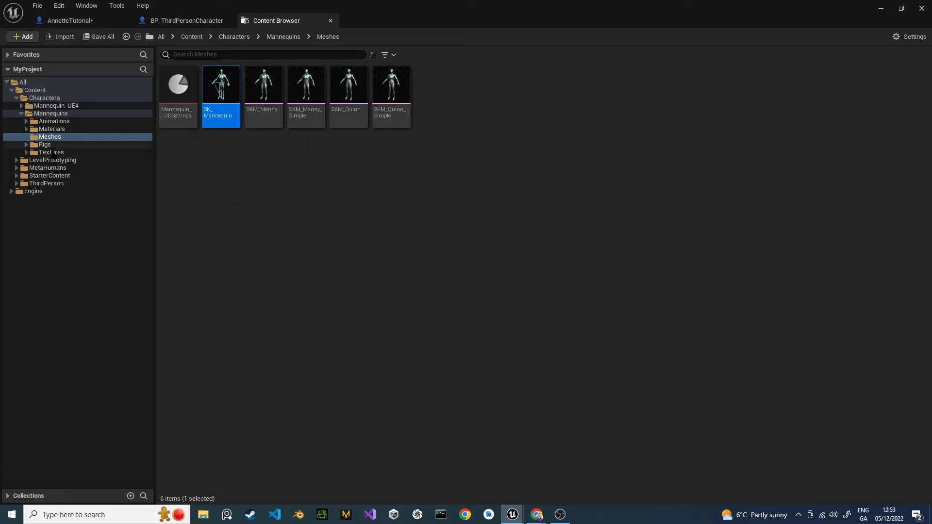
Go to the AnnetteMH folder under MetaHumans and select the AnnetteTutorial blueprint.
left_click(48, 168)
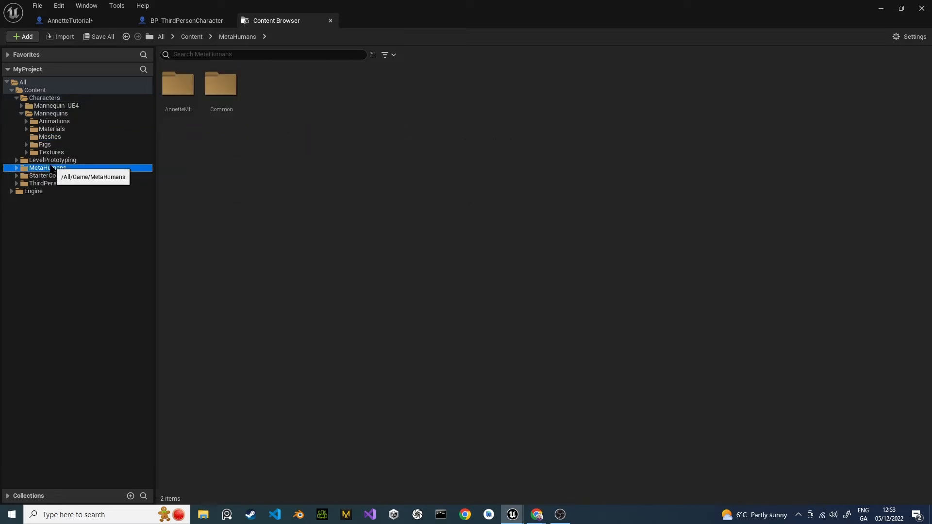
double_click(169, 85)
left_click(524, 98)
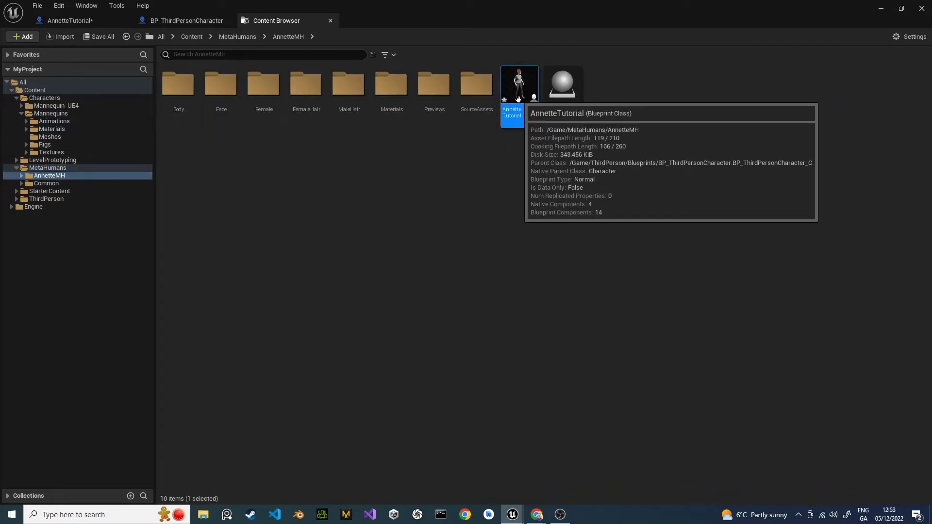
Open the AnnetteTutorial blueprint, select its Body component and locate that component's skeletal mesh asset in the project files.
double_click(513, 100)
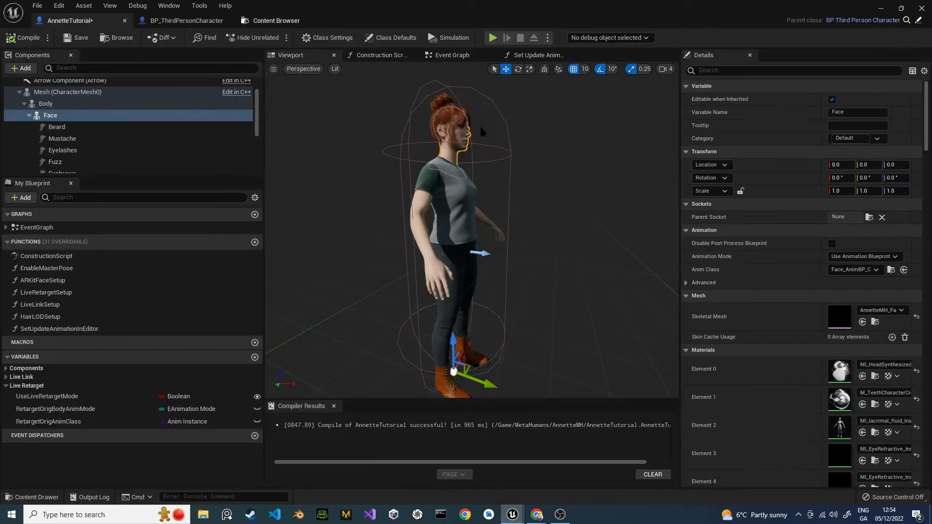
left_click(51, 113)
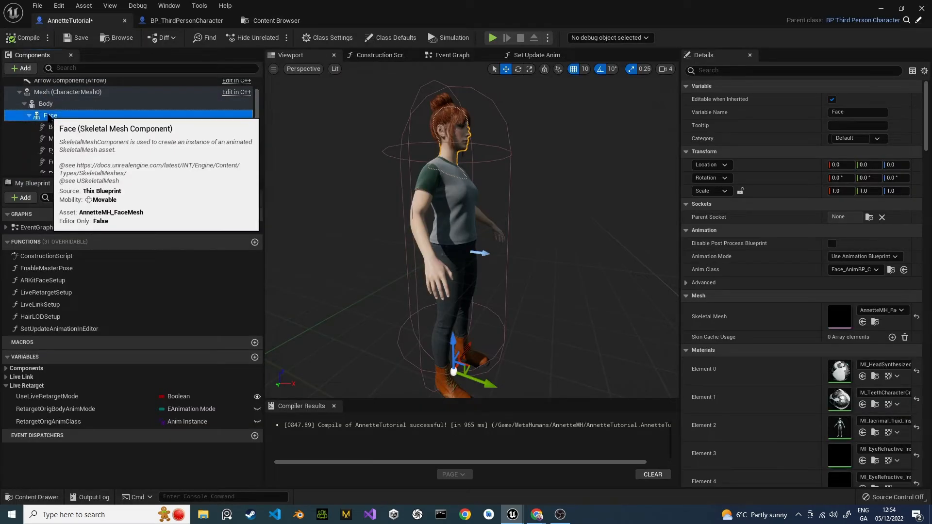
left_click(767, 347)
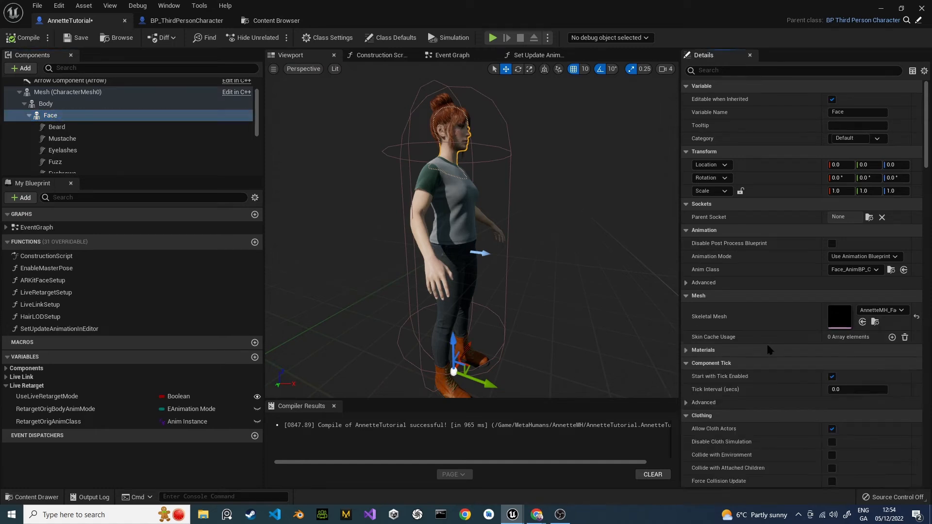
left_click(29, 115)
left_click(36, 104)
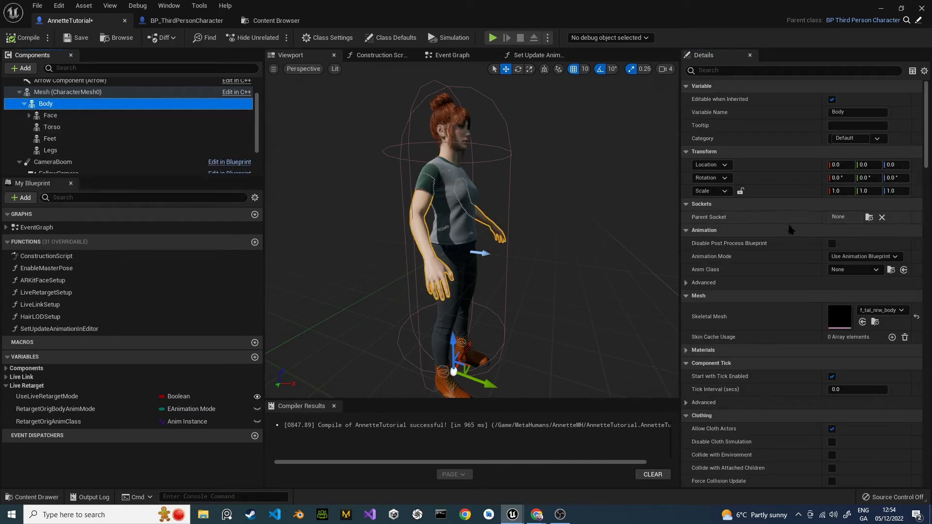
left_click(875, 322)
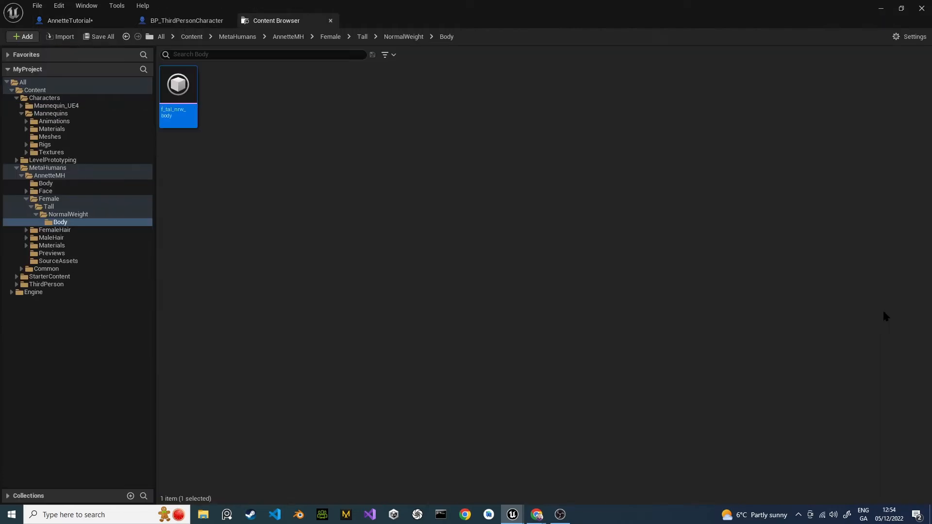
Assign the SK_Mannequin skeleton from the Mannequins Meshes folder to f_tal_nrw_body, merging all the listed extra bones into it.
right_click(191, 104)
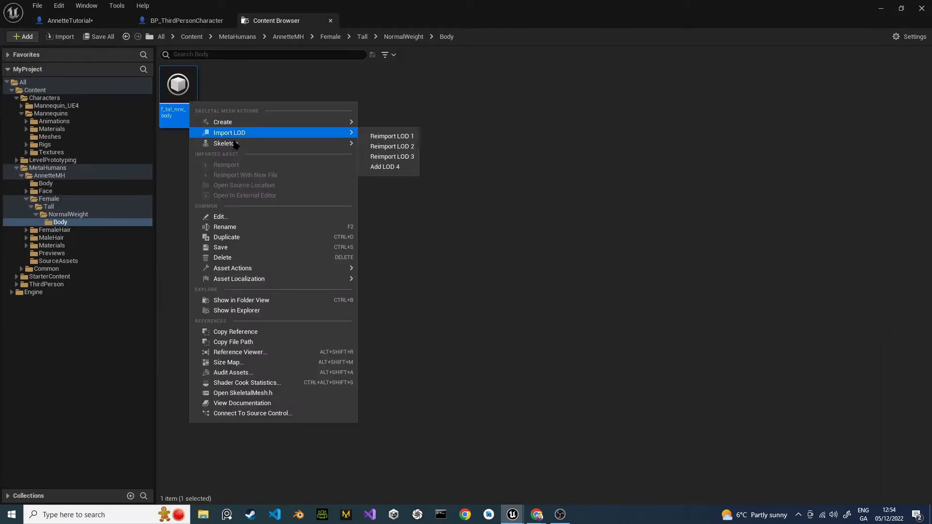
mouse_move(234, 144)
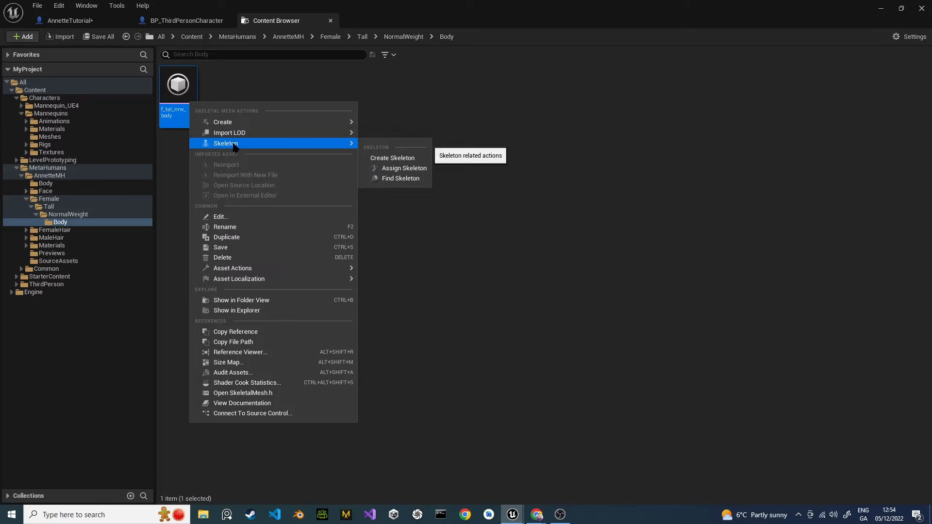
left_click(401, 168)
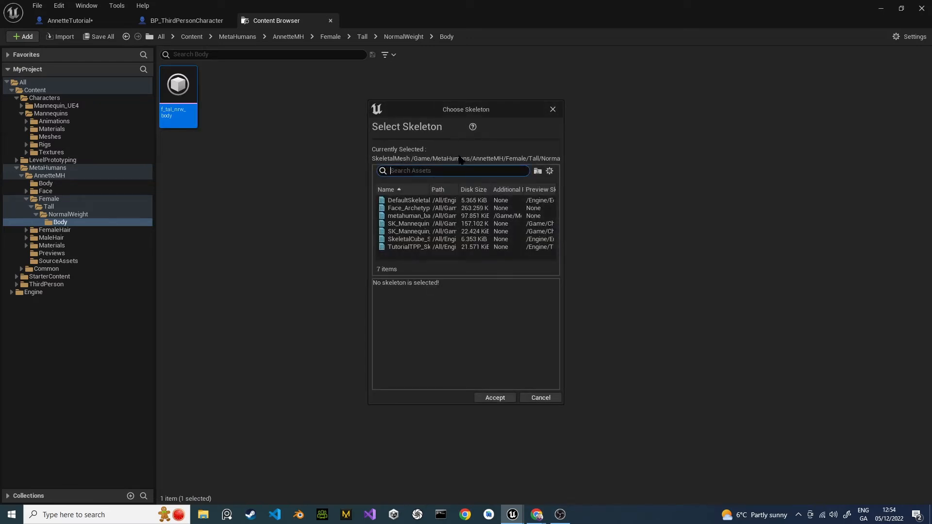
left_click(447, 224)
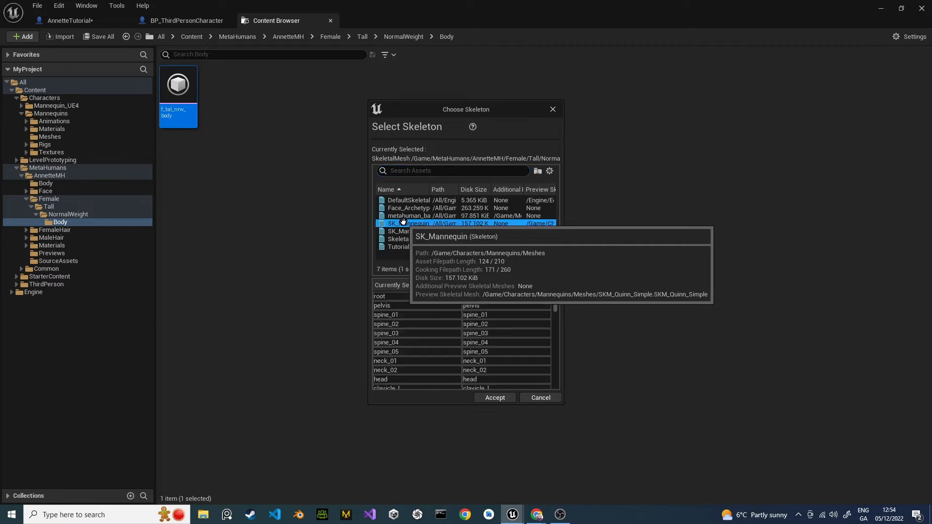
left_click(507, 395)
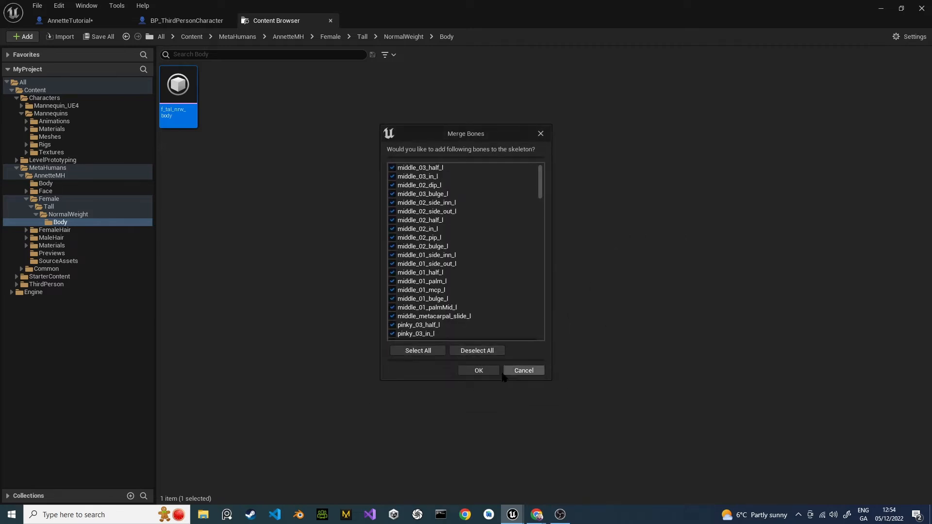
left_click(478, 373)
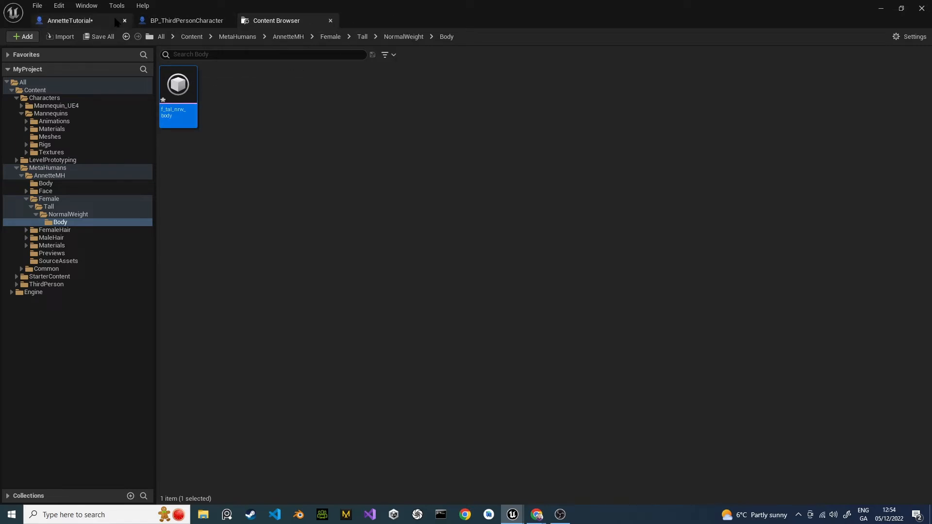
Locate the skeletal mesh asset of AnnetteTutorial's Torso component and assign it the SK_Mannequin skeleton from the Mannequins Meshes folder.
left_click(83, 20)
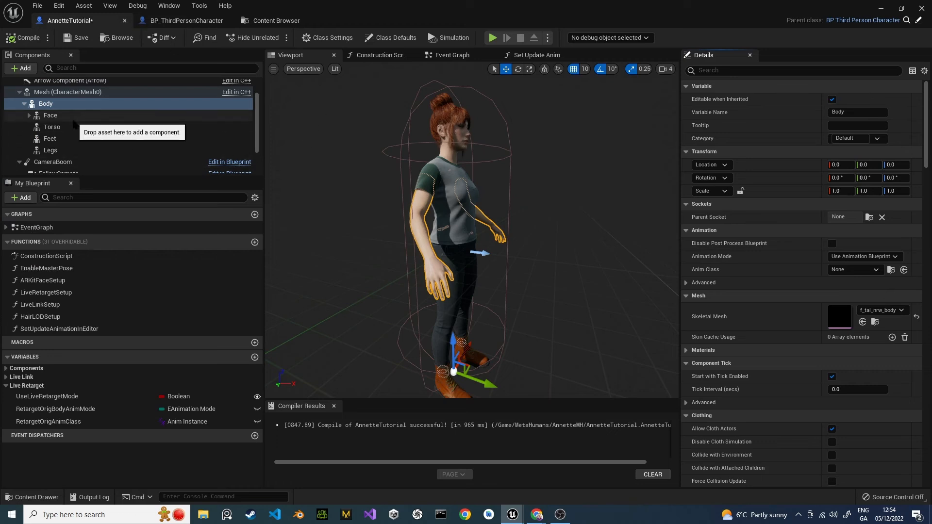
scroll(63, 125, "down", 1)
left_click(56, 112)
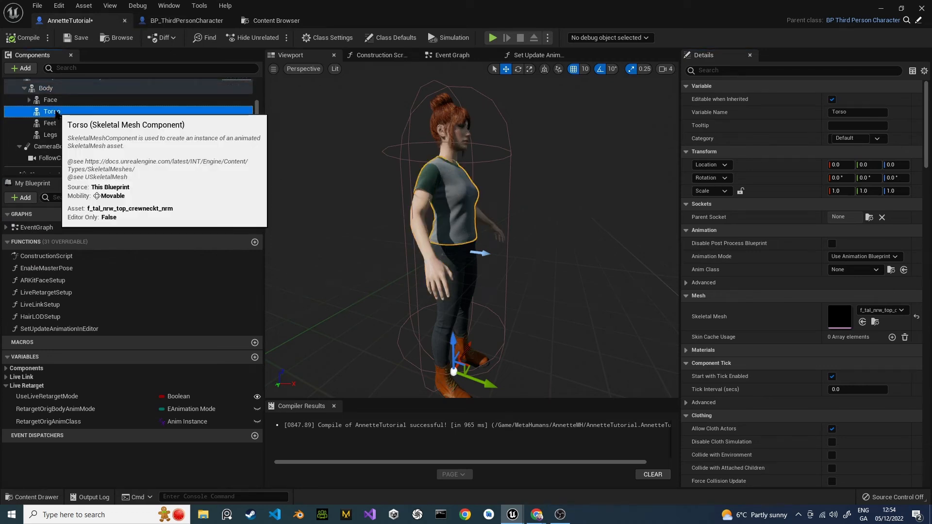
left_click(876, 322)
right_click(183, 101)
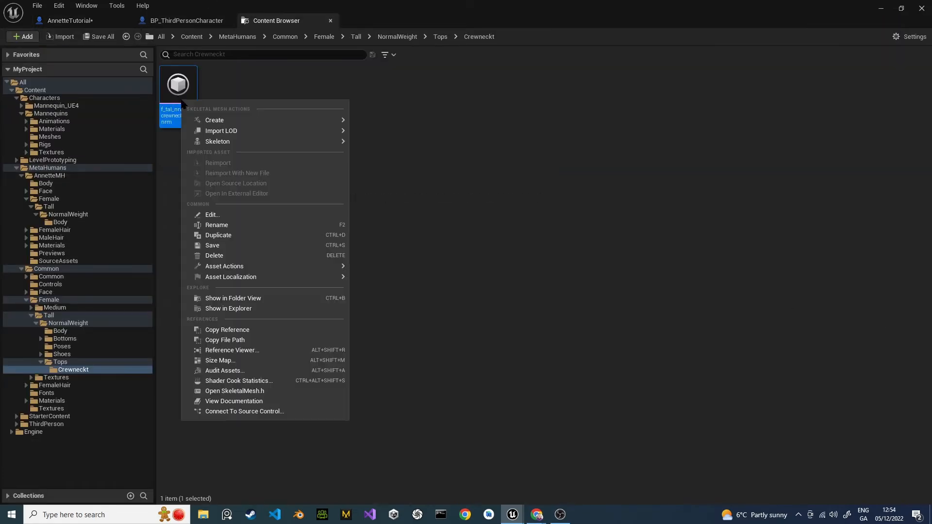
mouse_move(235, 141)
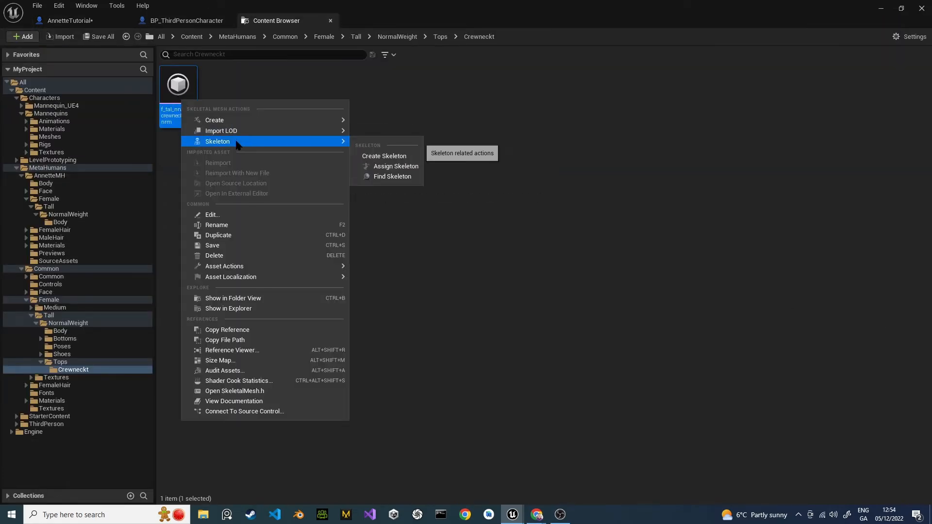
left_click(381, 170)
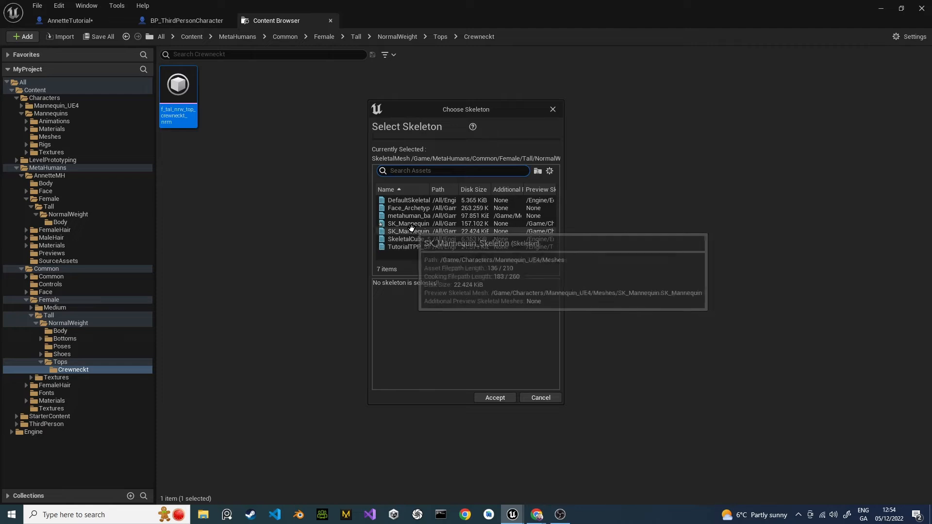
left_click(414, 224)
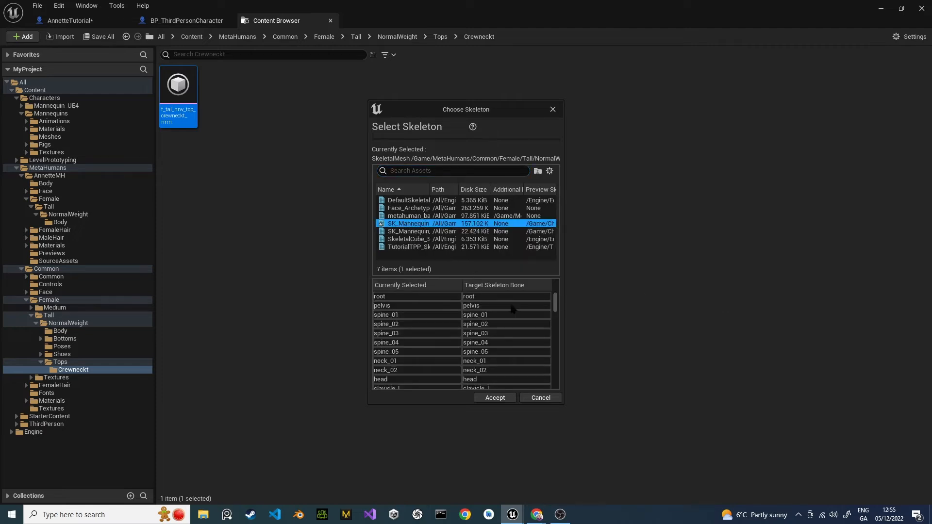
left_click(495, 398)
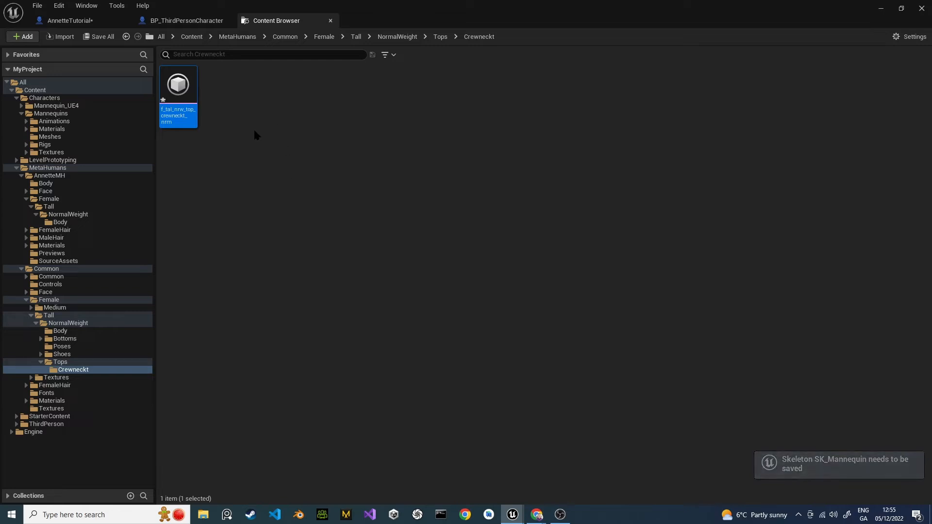
Locate the boots mesh used by AnnetteTutorial's Feet component and assign it the SK_Mannequin skeleton from the Mannequins Meshes folder.
left_click(80, 21)
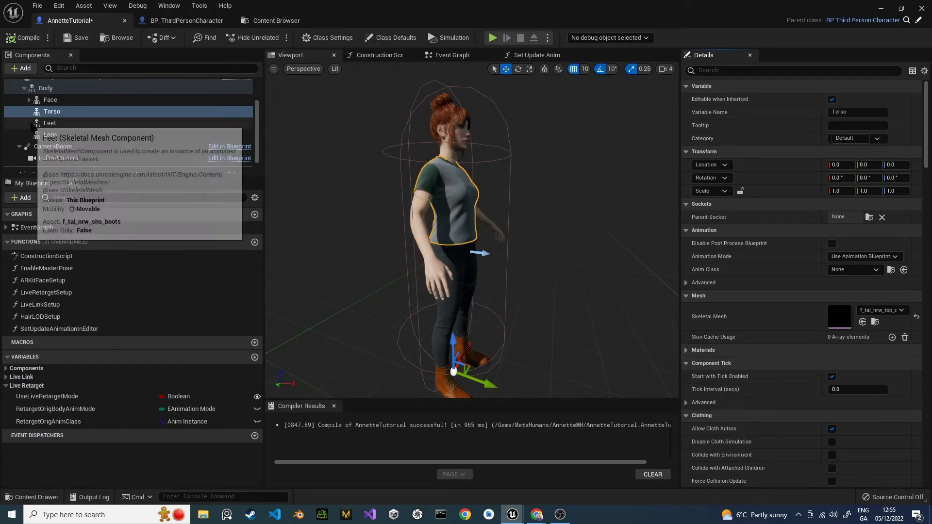
left_click(45, 124)
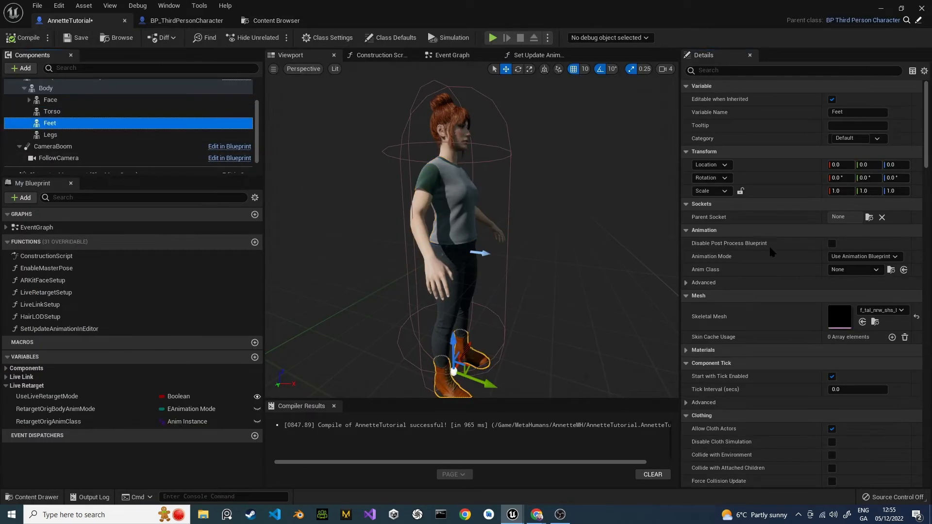
left_click(877, 323)
right_click(177, 100)
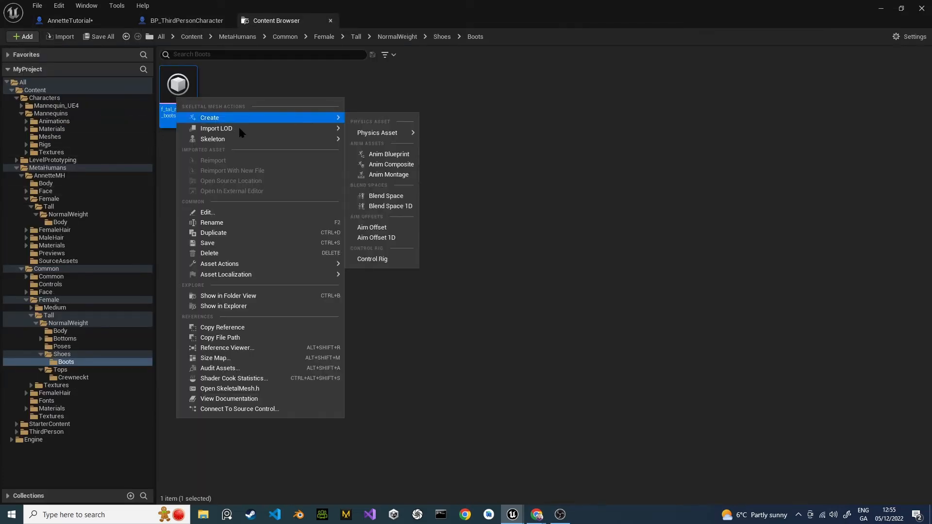
mouse_move(239, 139)
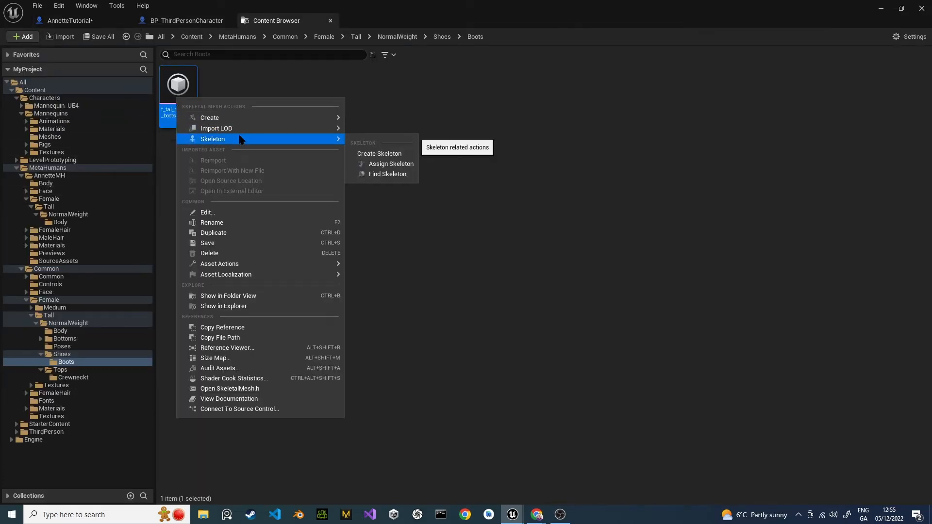
left_click(388, 164)
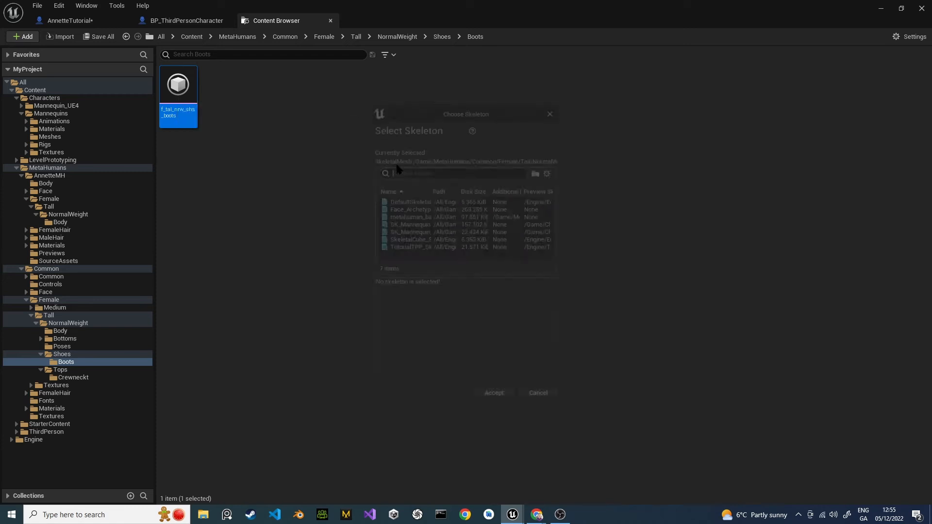
left_click(413, 224)
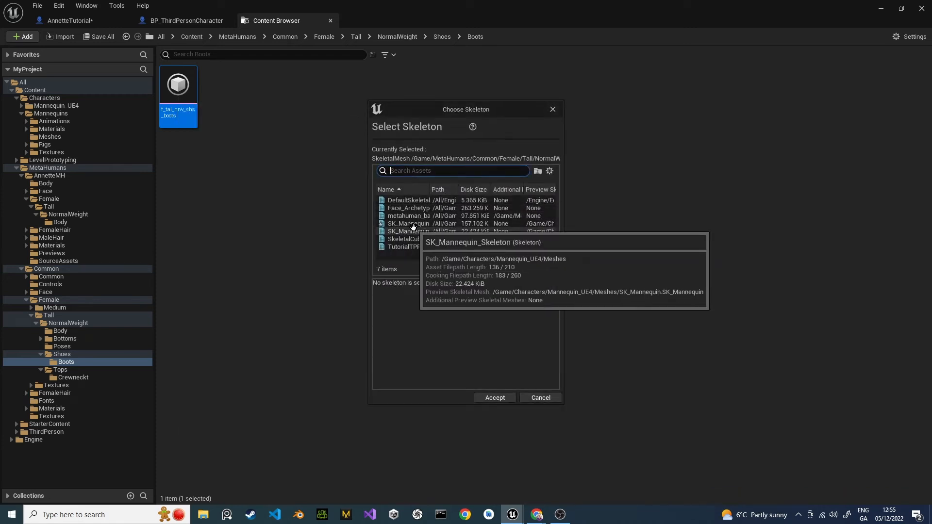
left_click(493, 397)
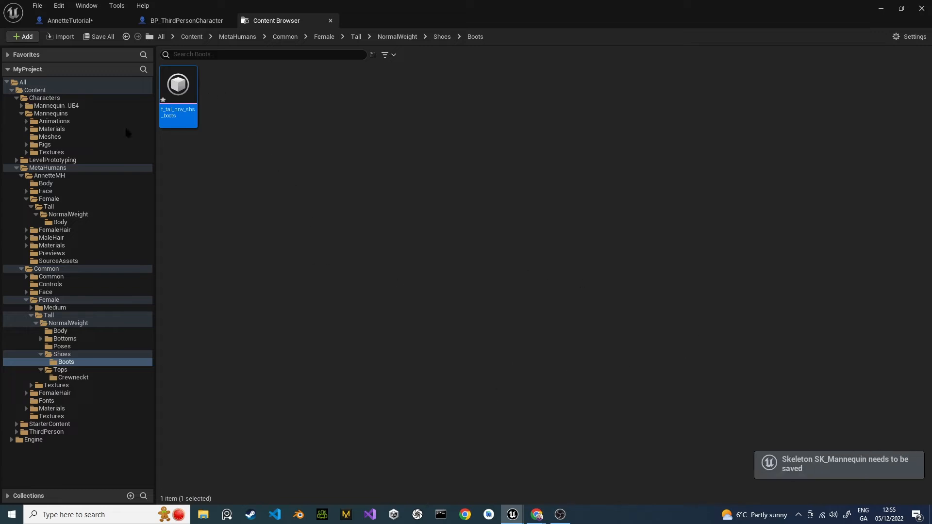
Locate the jeans mesh used by AnnetteTutorial's Legs component and assign it the SK_Mannequin skeleton from the Mannequins Meshes folder.
left_click_drag(86, 25, 97, 136)
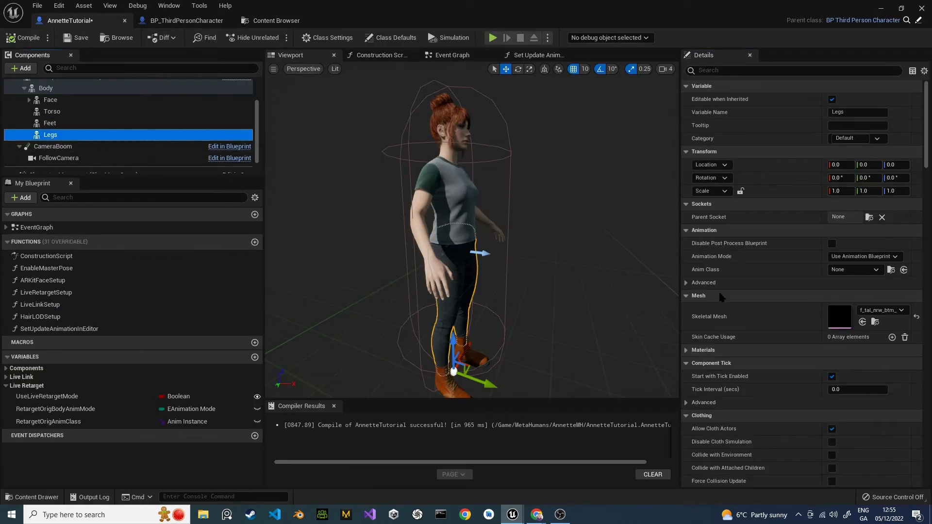
left_click(875, 322)
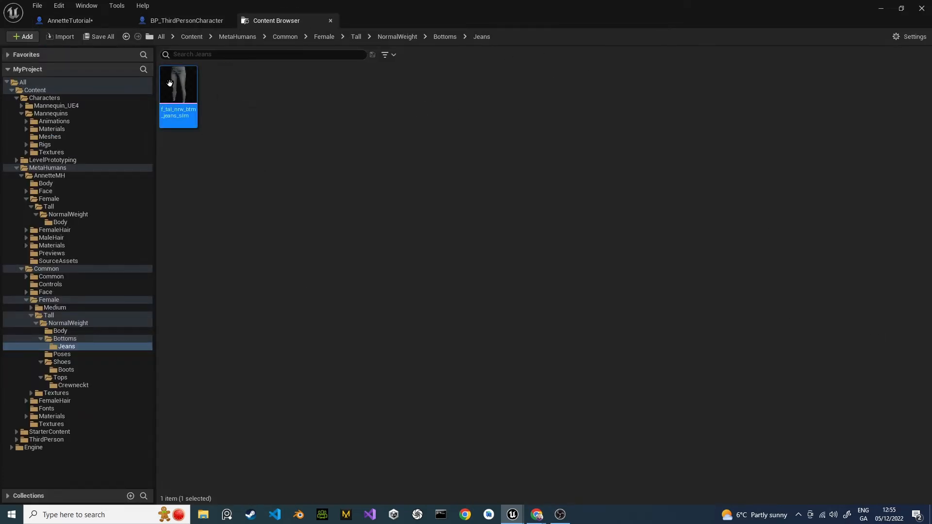
right_click(182, 94)
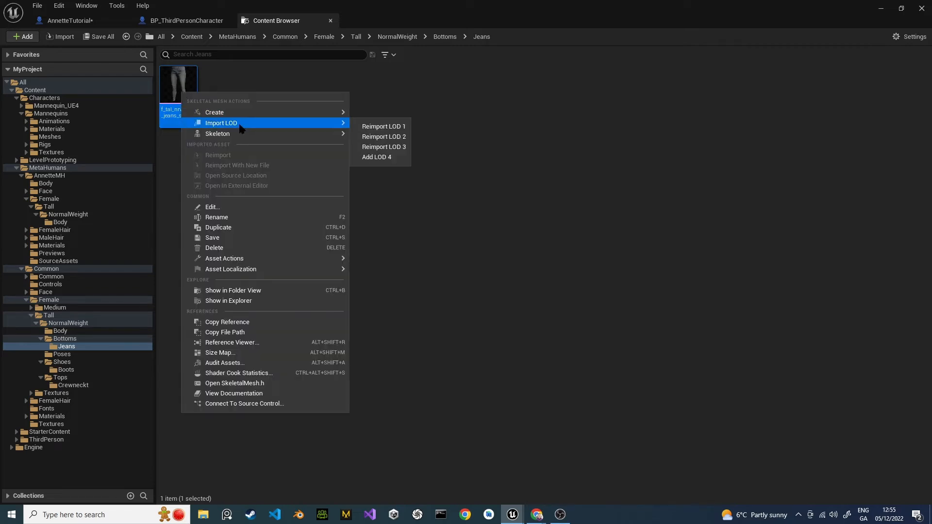
mouse_move(235, 137)
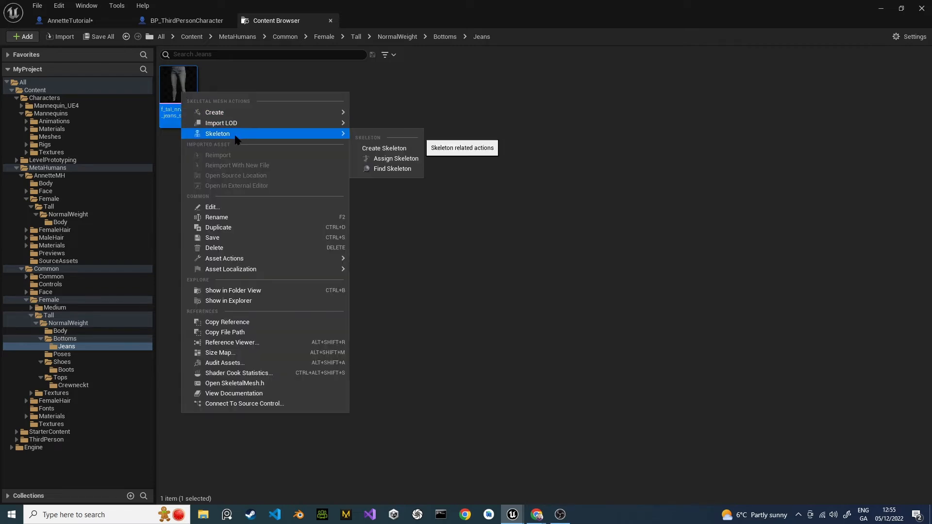
left_click(400, 159)
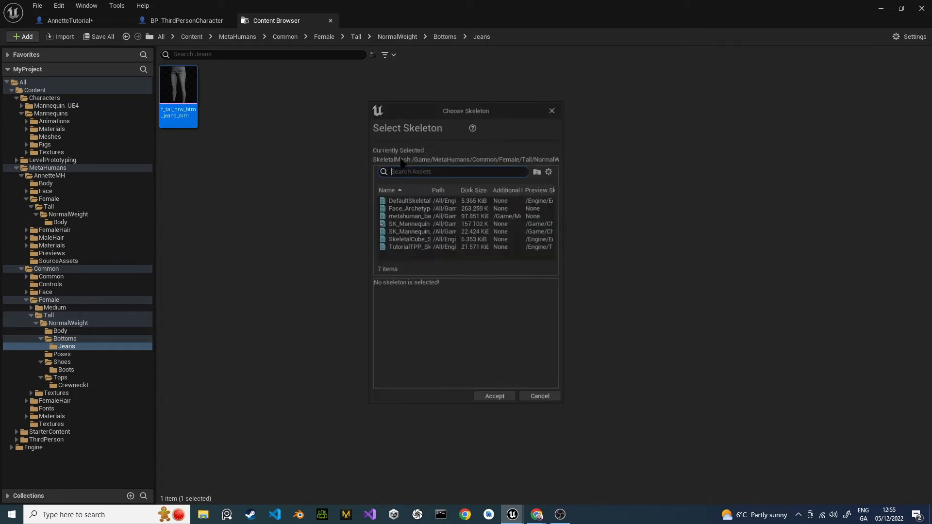
left_click(423, 225)
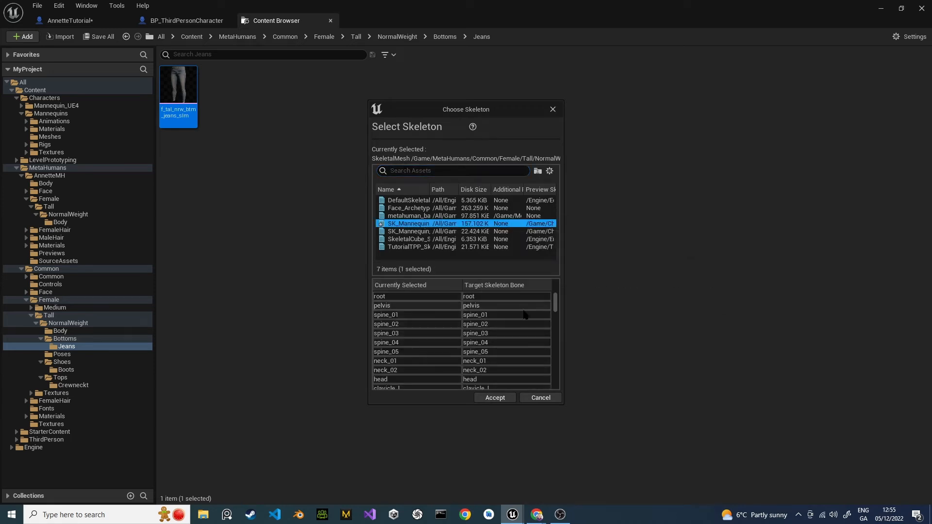
left_click(494, 398)
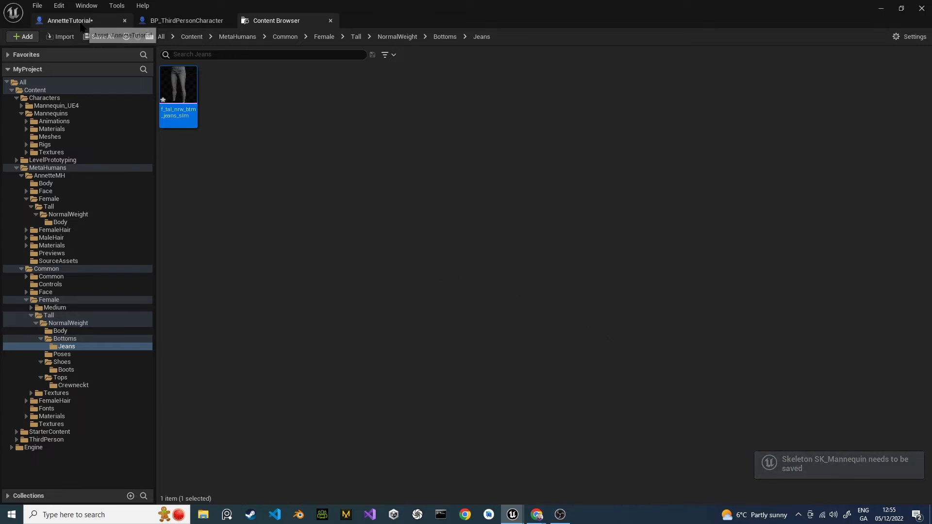
Return to the AnnetteTutorial blueprint and review its component hierarchy for skeletal mesh parts still needing the mannequin skeleton.
left_click(105, 21)
scroll(75, 146, "down", 2)
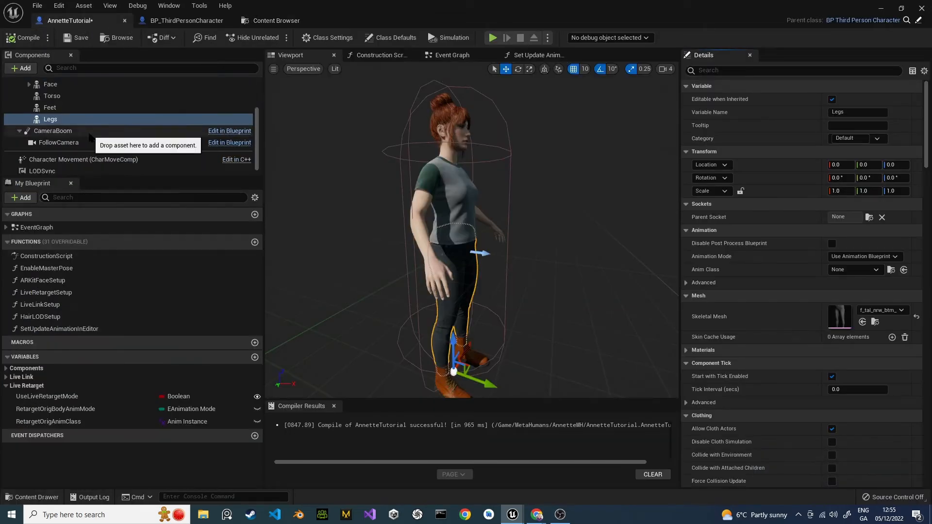
scroll(73, 146, "up", 2)
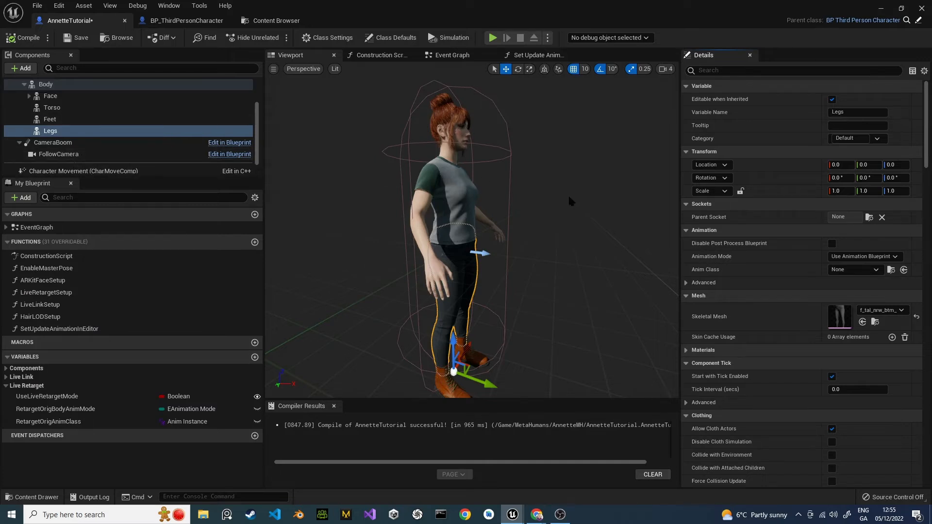
scroll(116, 141, "up", 5)
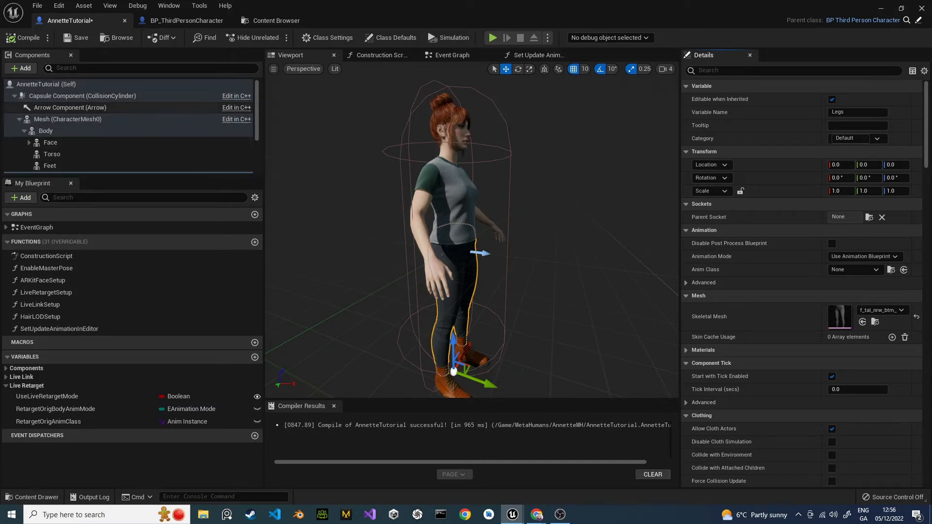
Compile the AnnetteTutorial blueprint and toggle the inherited Mesh component's Visible setting on and off twice, leaving it off.
left_click(28, 39)
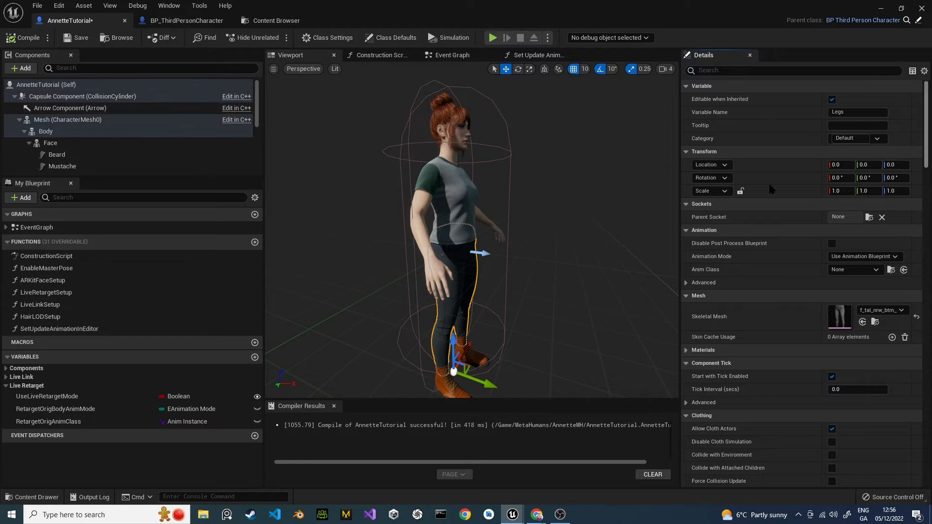
left_click(55, 134)
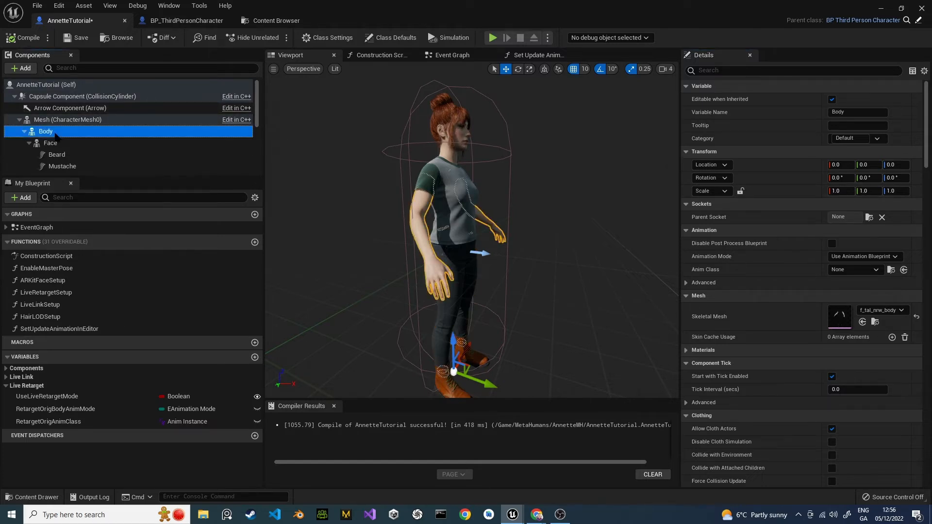
left_click(86, 121)
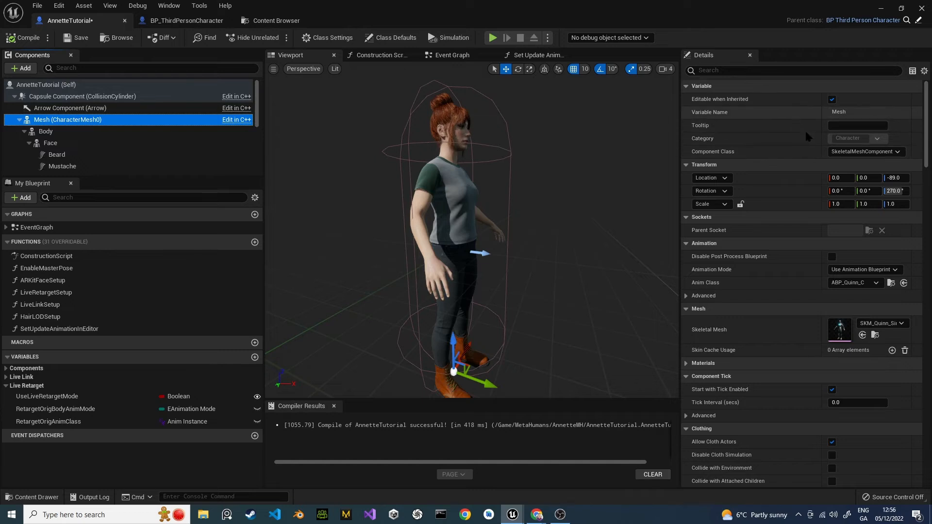
left_click(740, 70)
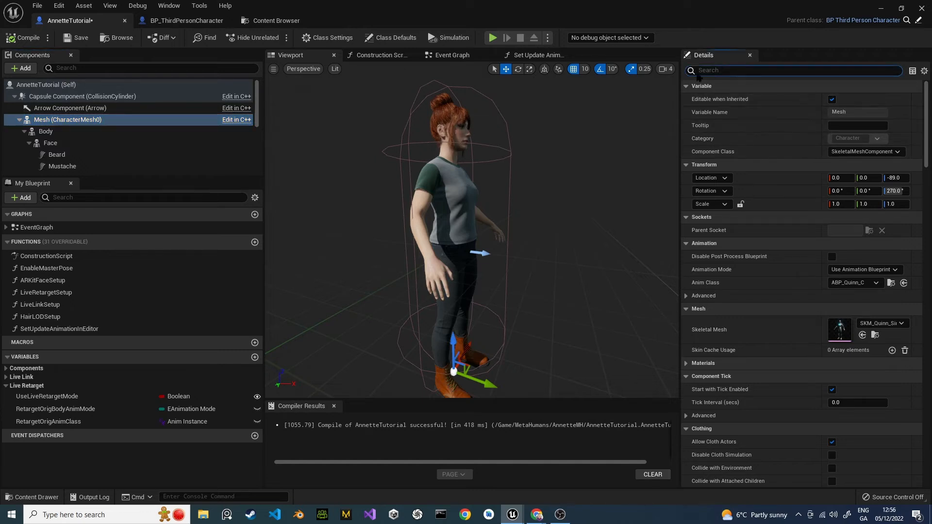
type("visible")
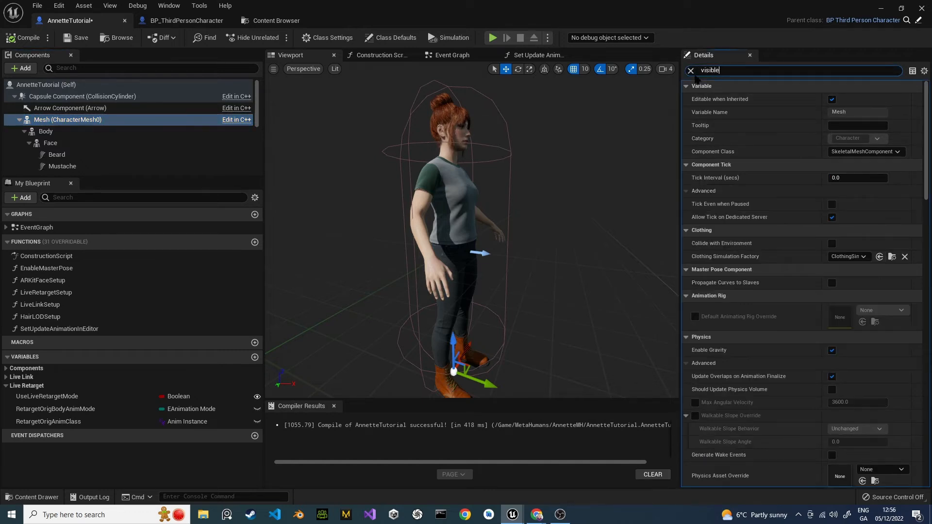
left_click(832, 99)
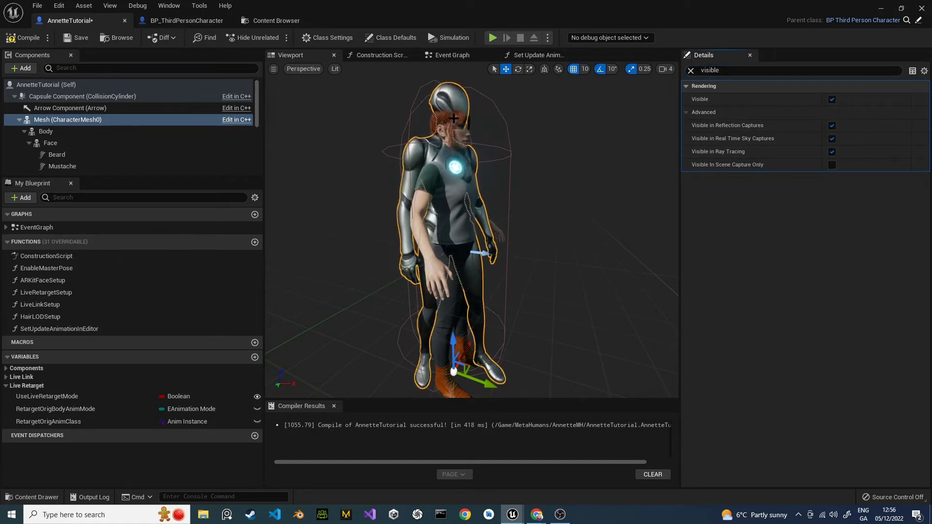
left_click(832, 100)
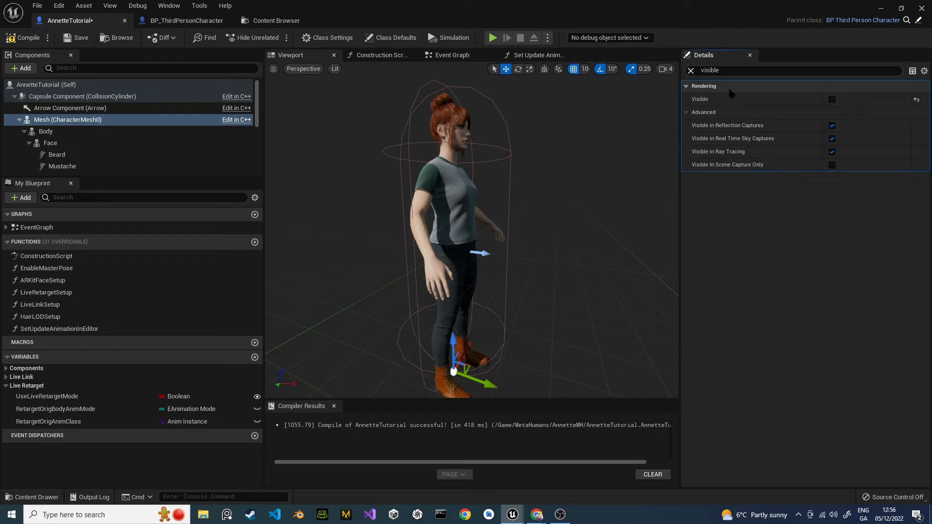
left_click(832, 101)
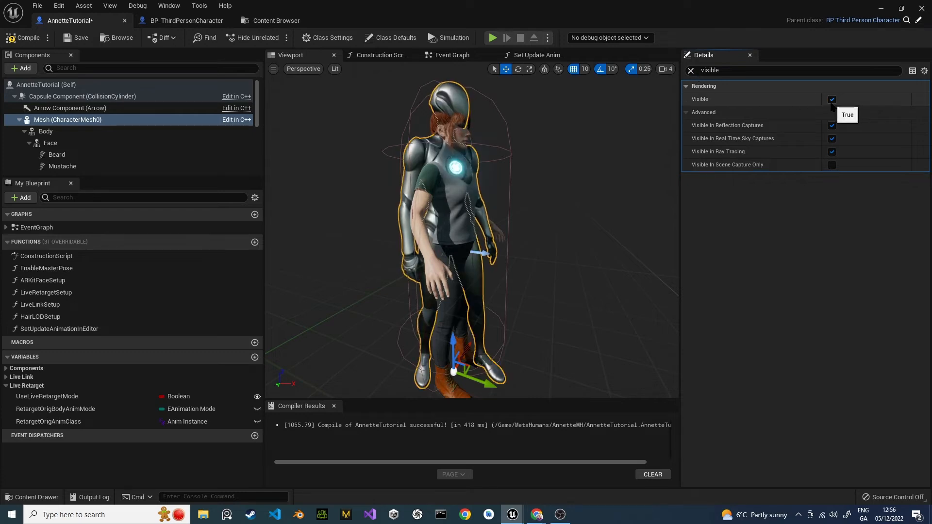
left_click(832, 101)
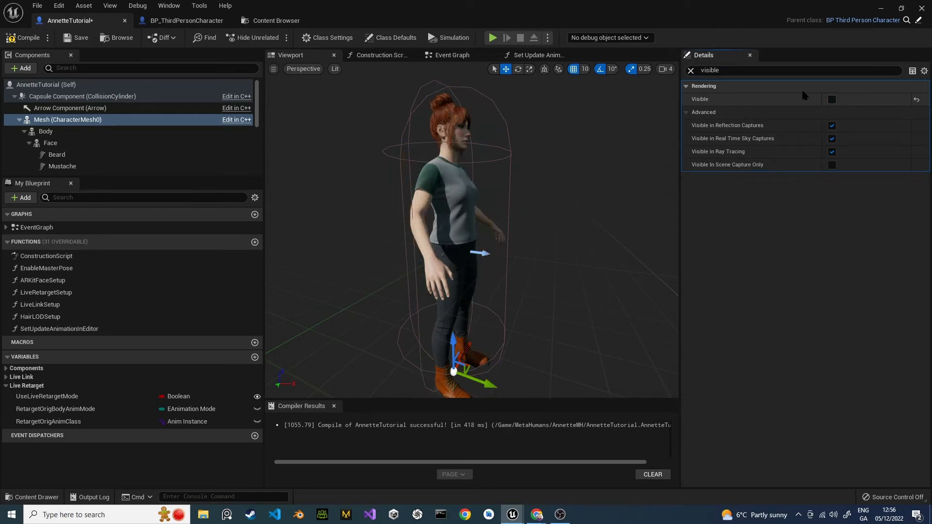
left_click(691, 71)
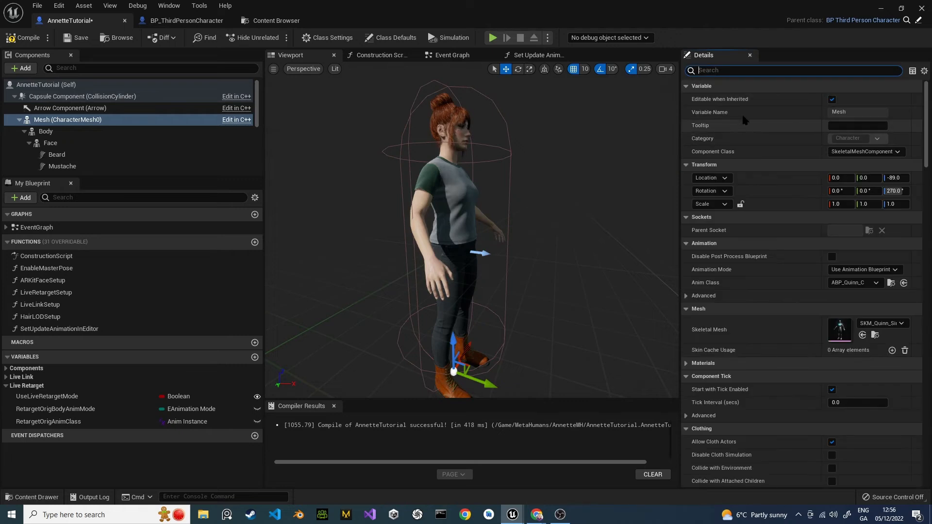
Locate the animation blueprint used by the inherited Mesh component among the project assets and return to the AnnetteTutorial blueprint.
scroll(749, 103, "down", 3)
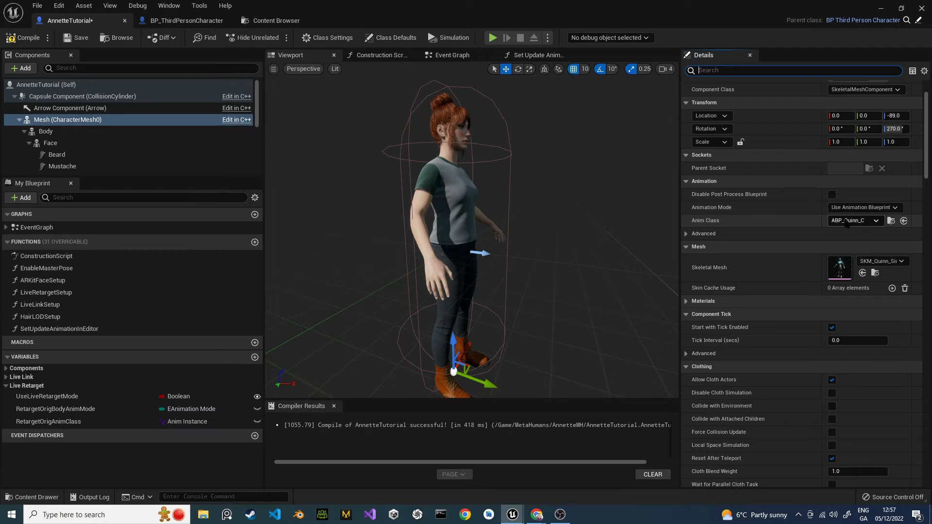
left_click(890, 222)
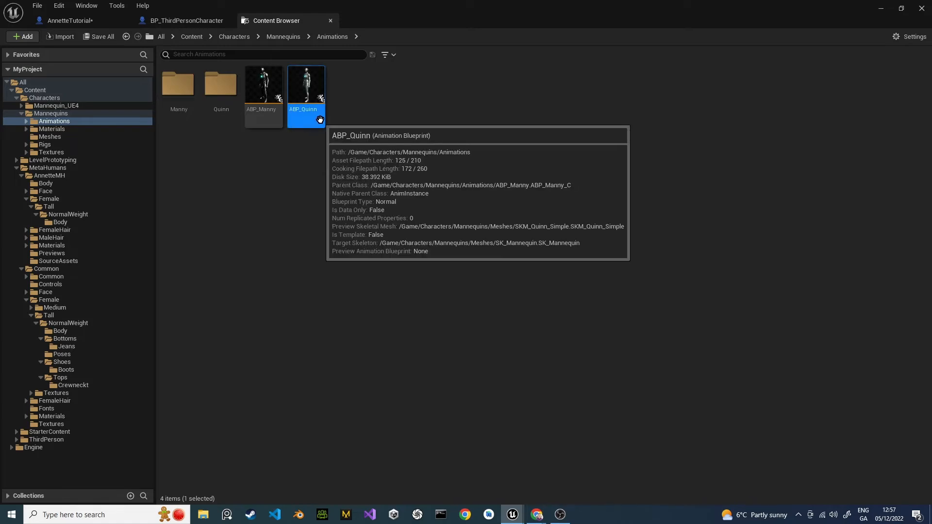
left_click(82, 20)
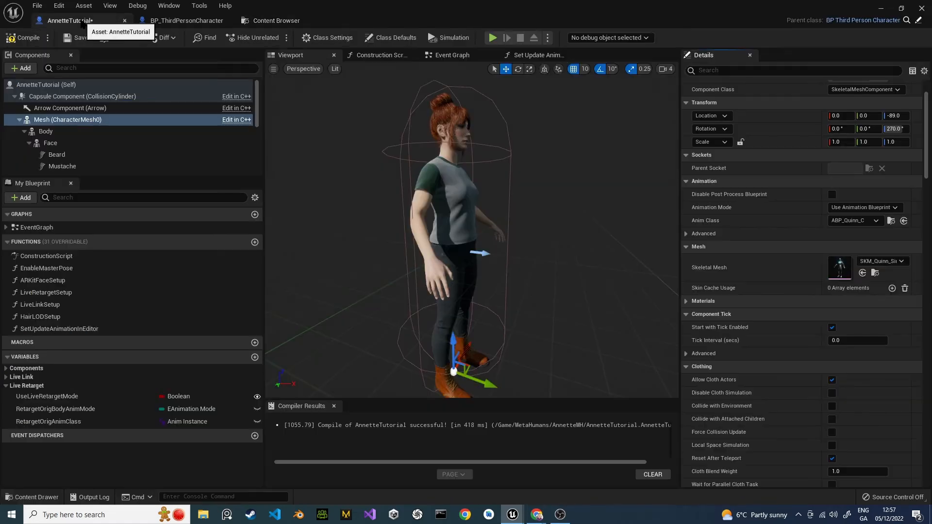
Set the Anim Class of AnnetteTutorial's Body and Torso components to ABP_Quinn.
left_click(53, 132)
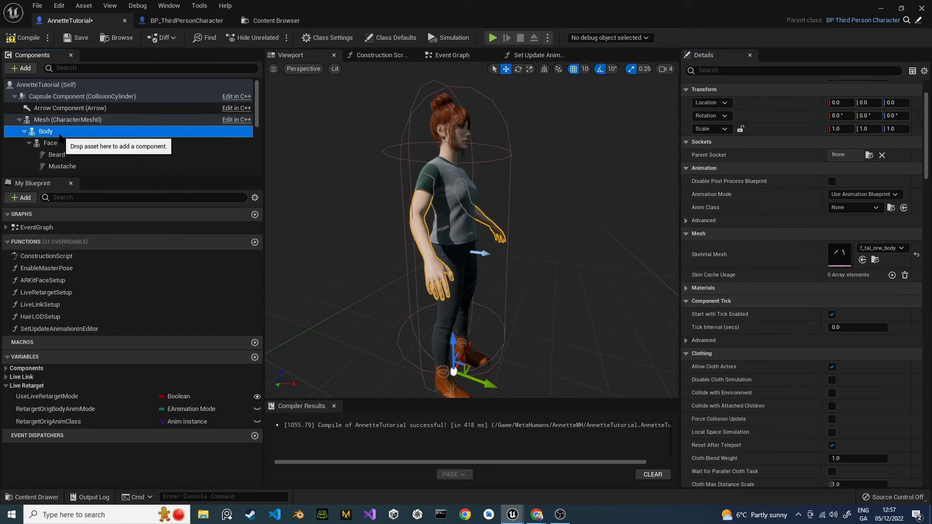
left_click(866, 211)
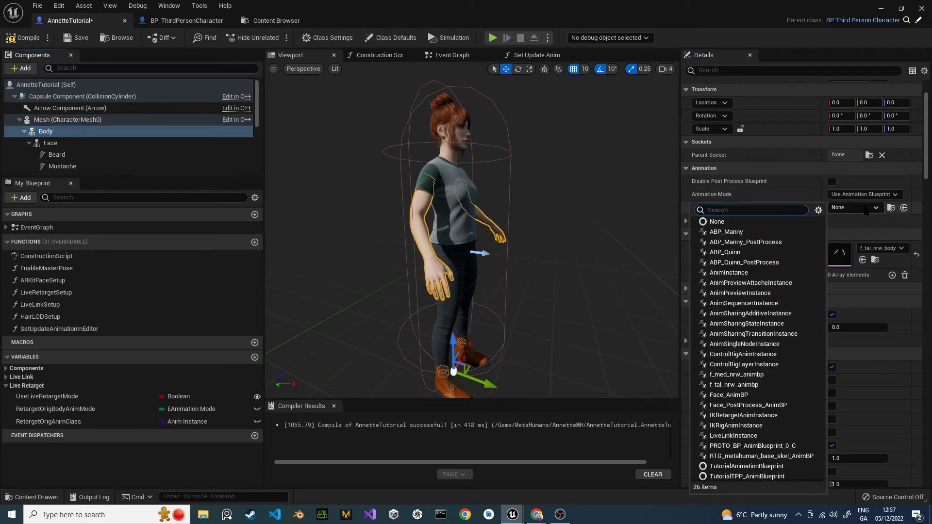
left_click(745, 252)
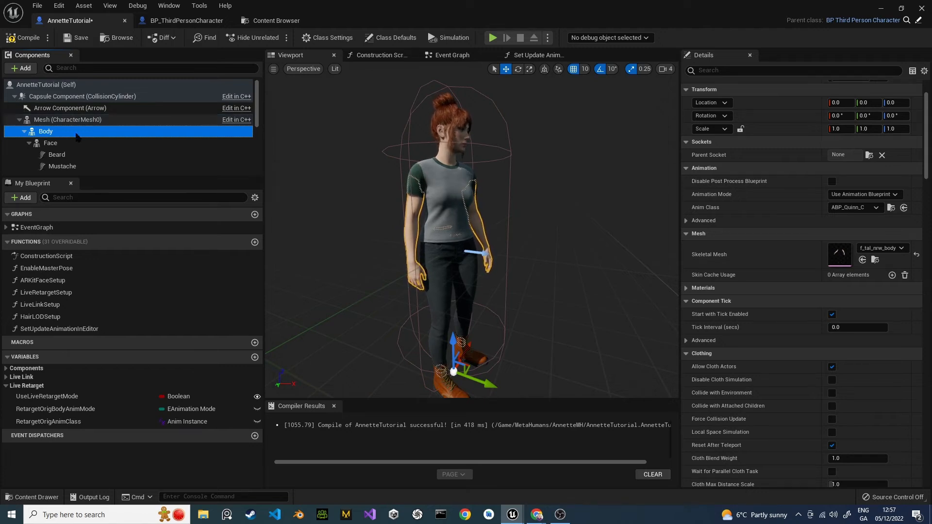
scroll(56, 141, "down", 3)
scroll(56, 141, "down", 2)
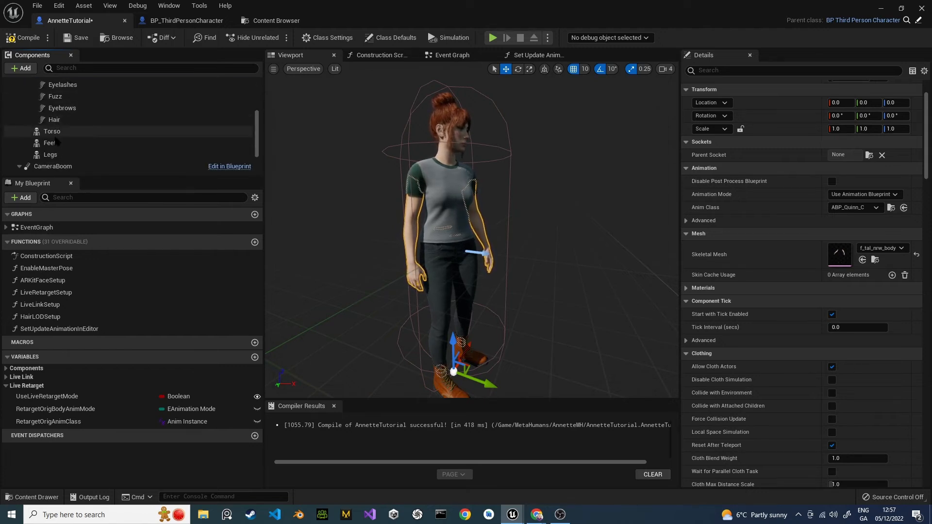
left_click(52, 131)
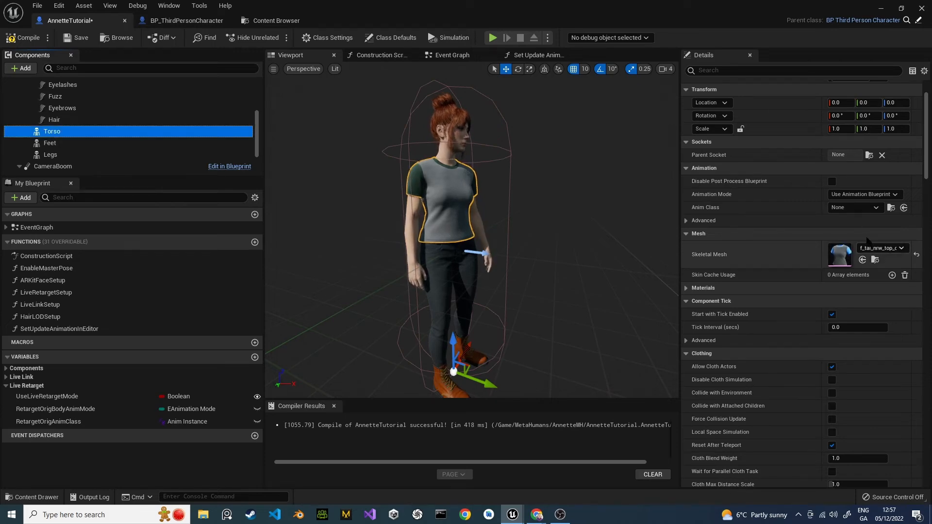
left_click(877, 209)
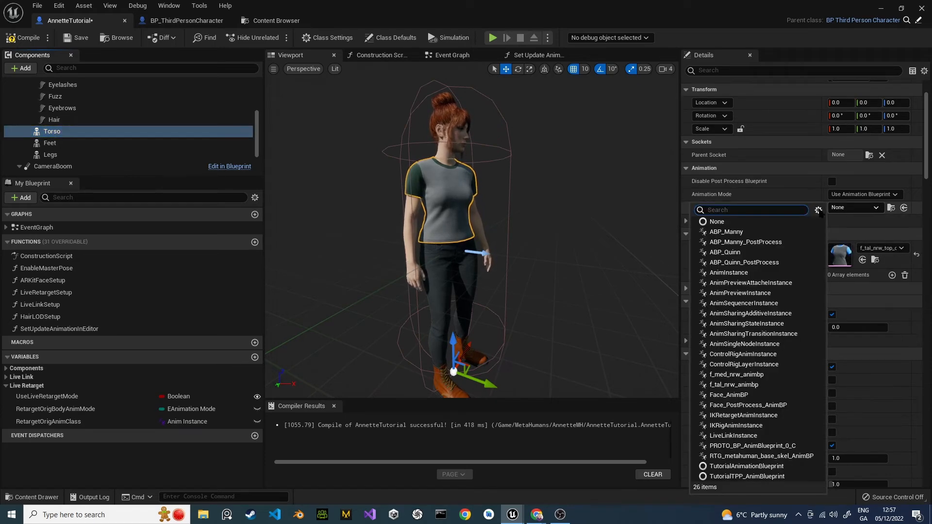
left_click(748, 249)
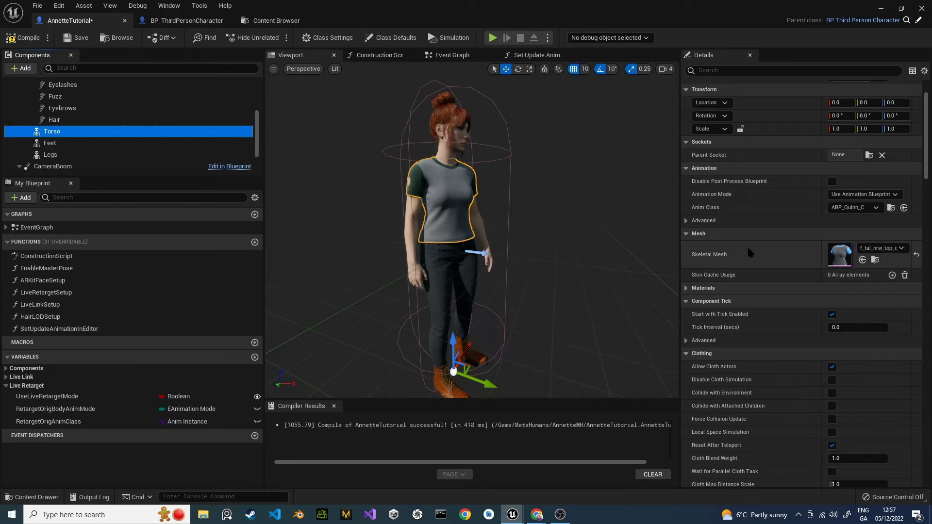
Set the Anim Class of AnnetteTutorial's Feet and Legs components to ABP_Quinn.
left_click(54, 144)
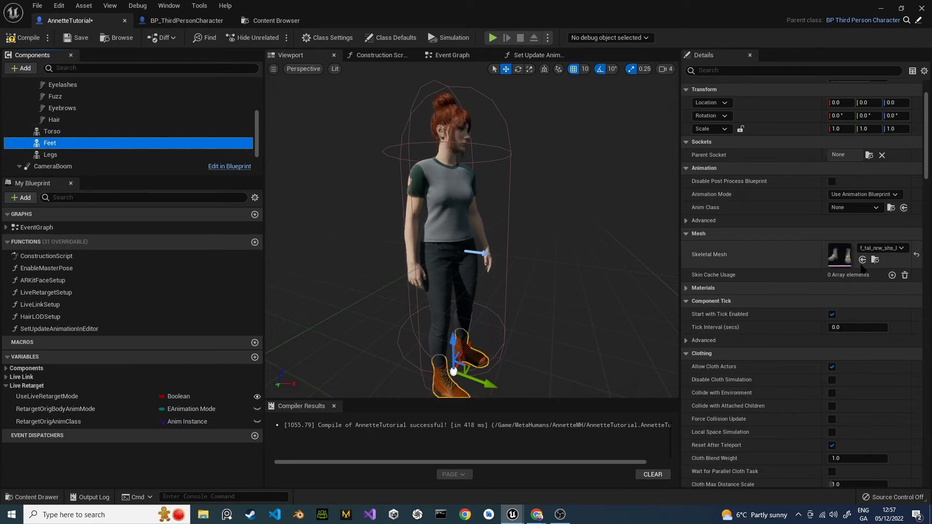
left_click(855, 208)
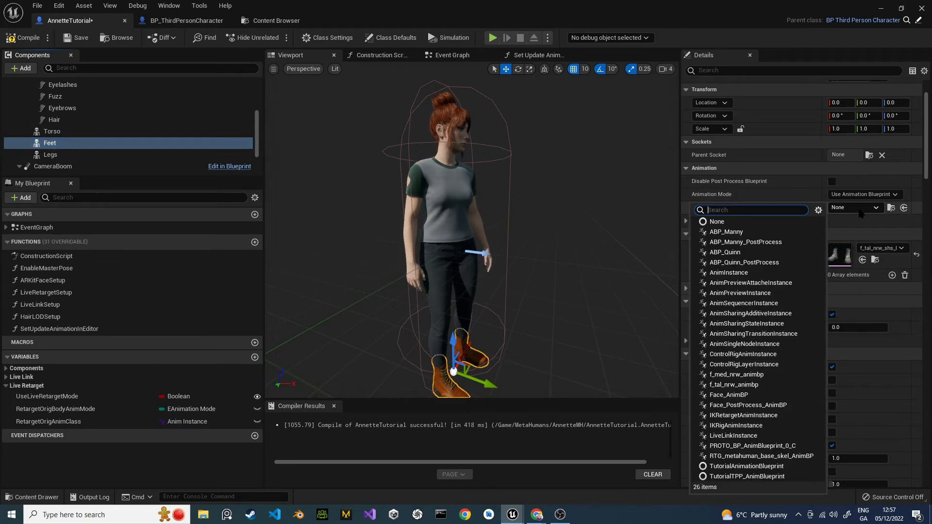
left_click(725, 253)
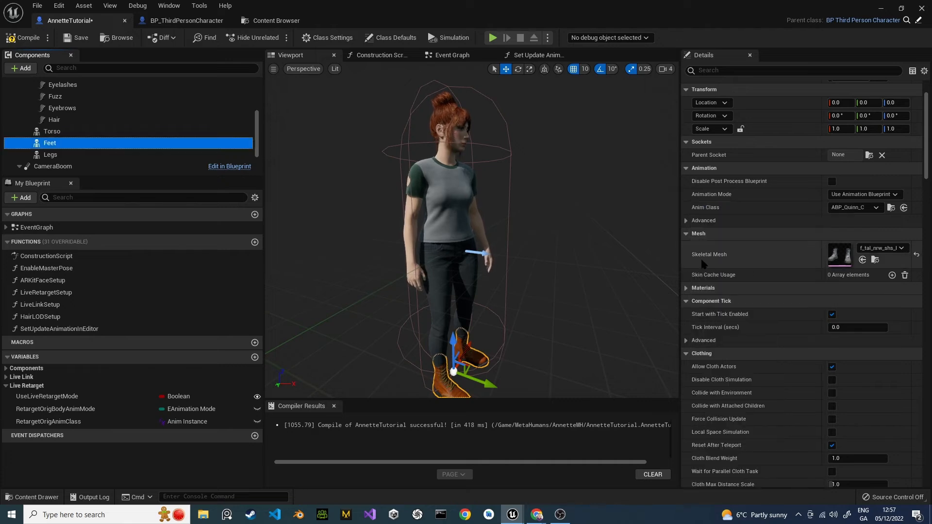
left_click(49, 155)
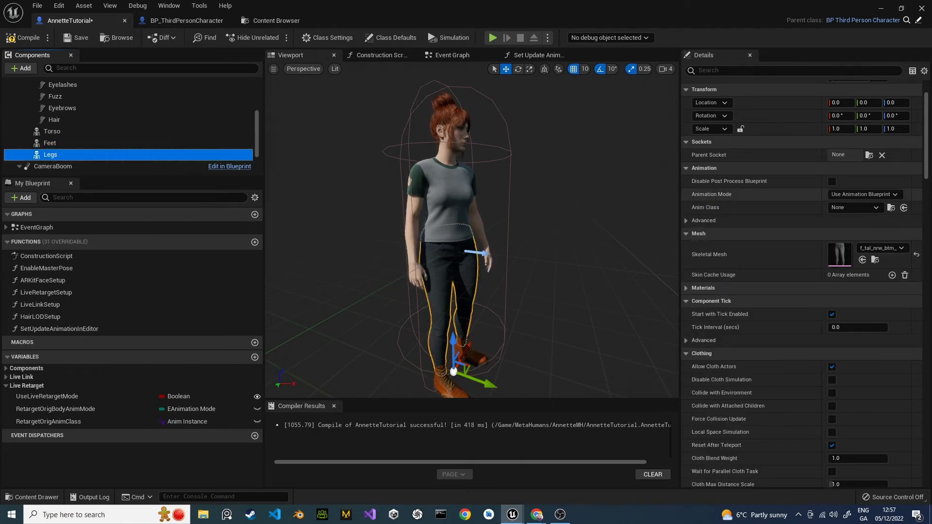
left_click(867, 208)
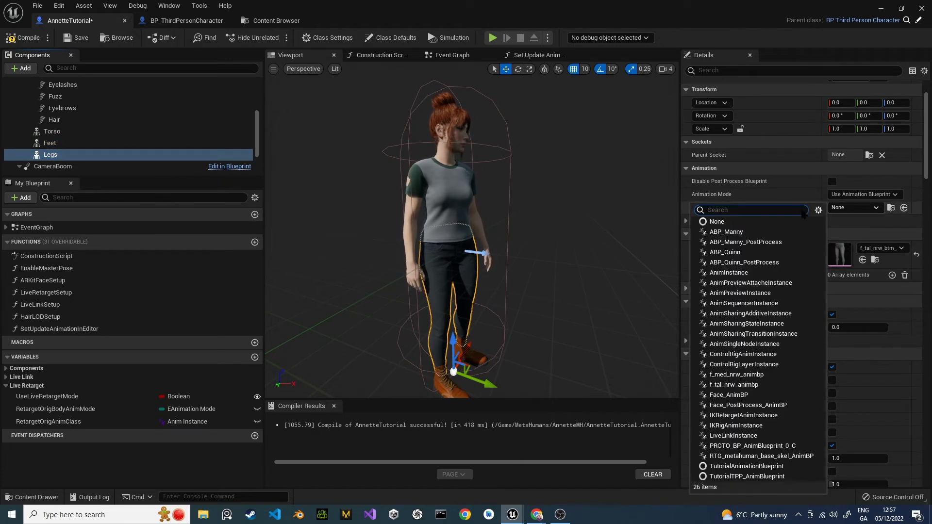
left_click(739, 253)
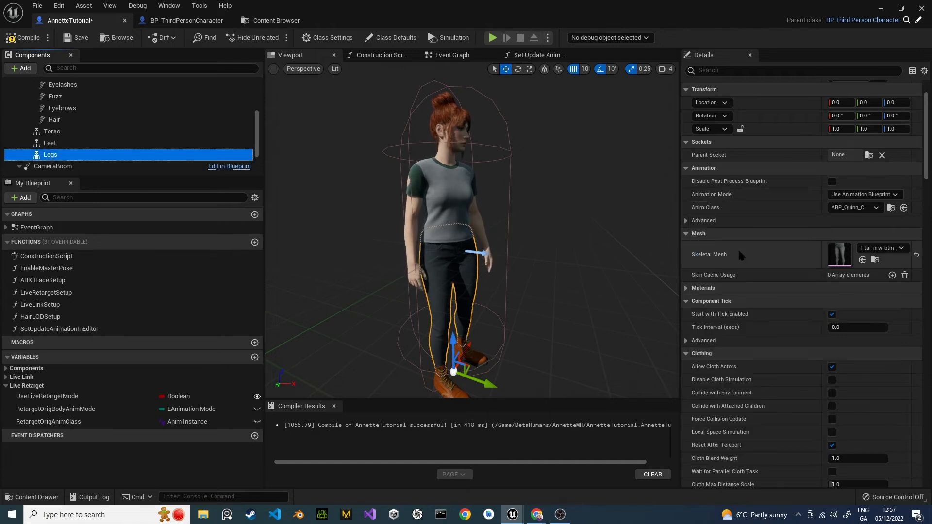
Check the posed character from another angle, and compile and save the AnnetteTutorial blueprint.
scroll(492, 226, "down", 5)
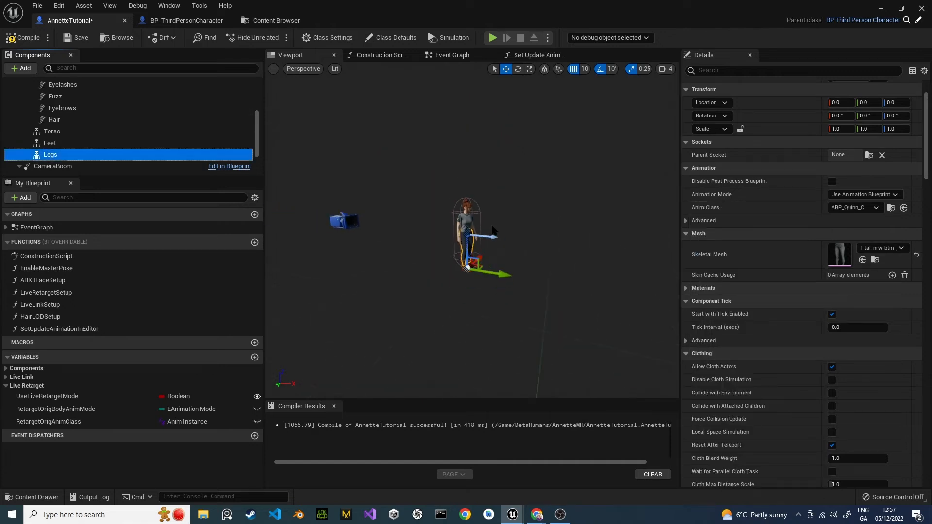
scroll(492, 229, "up", 5)
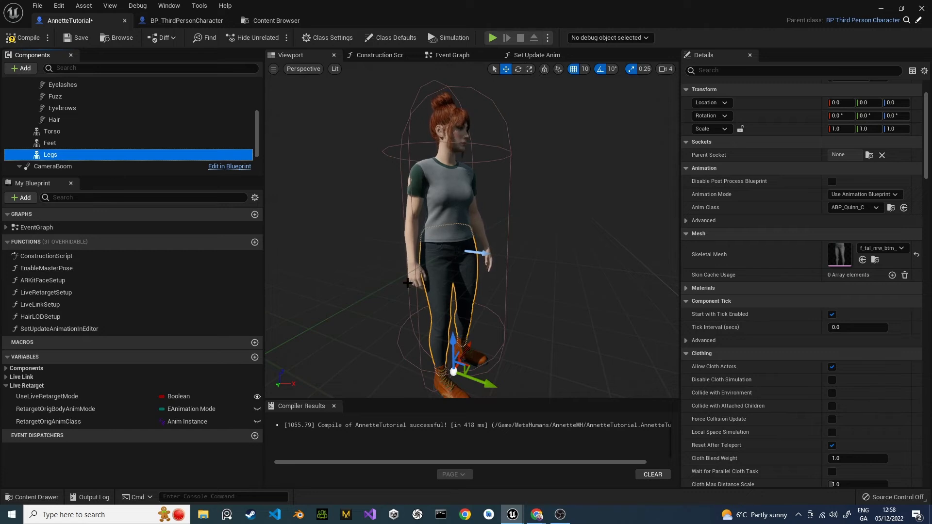
left_click_drag(408, 283, 614, 310, "alt")
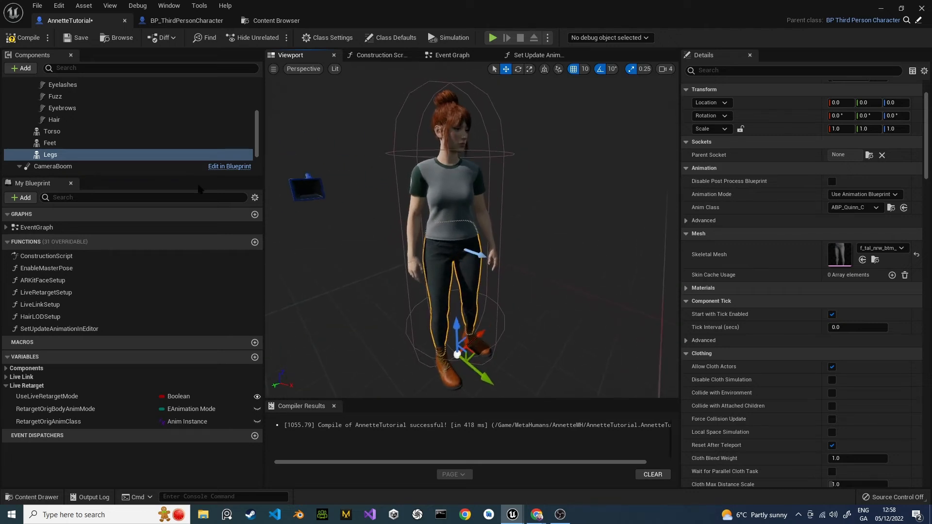
left_click(23, 41)
left_click(76, 38)
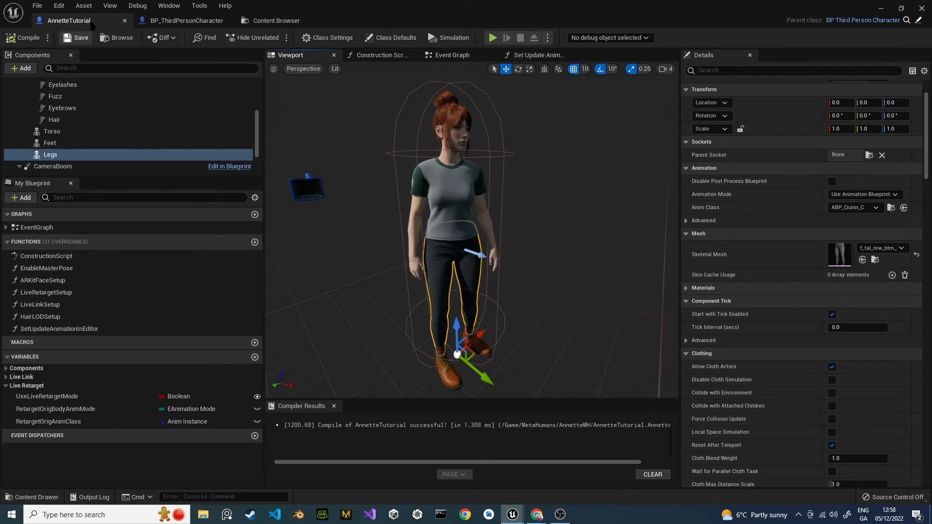
Play the ThirdPersonMap level and move the AnnetteTutorial character in all directions to check its movement animations.
left_click(881, 9)
left_click(207, 37)
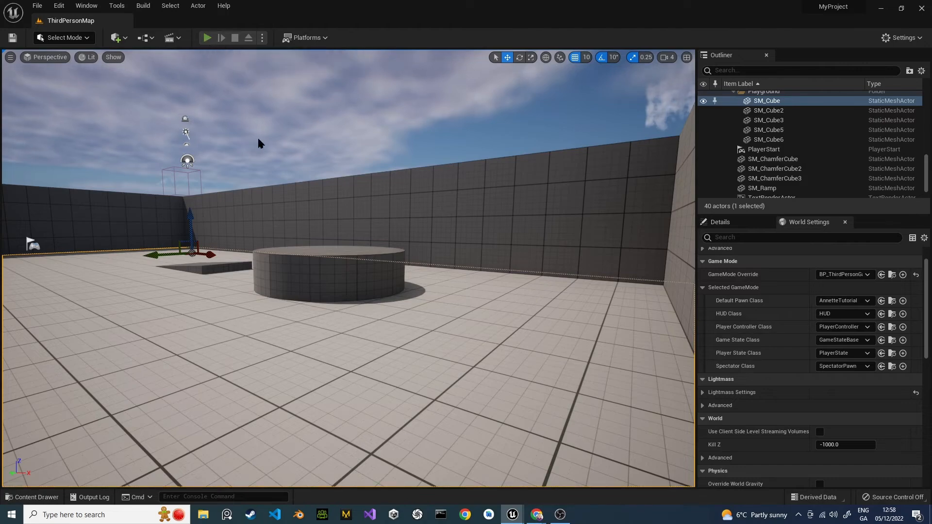
left_click(348, 269)
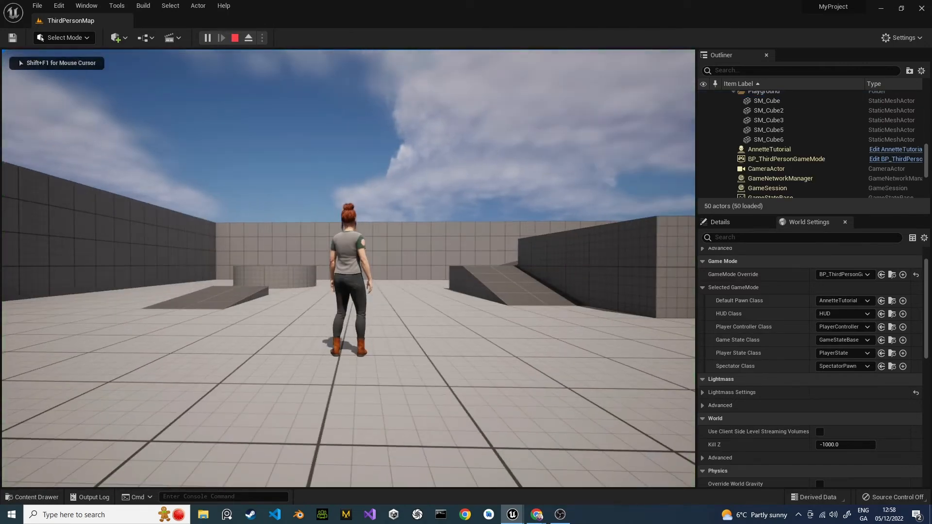
key("w")
key("a")
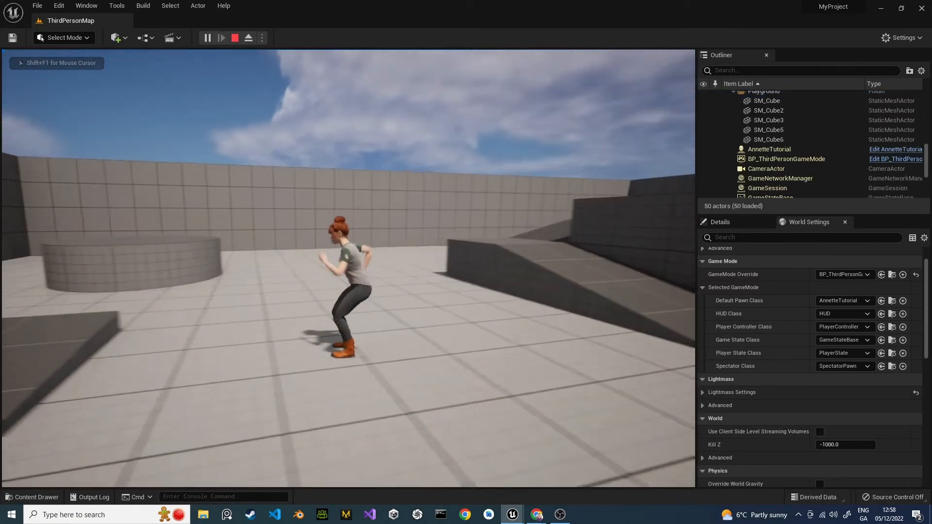
key("s")
key("d")
key("w")
key("a")
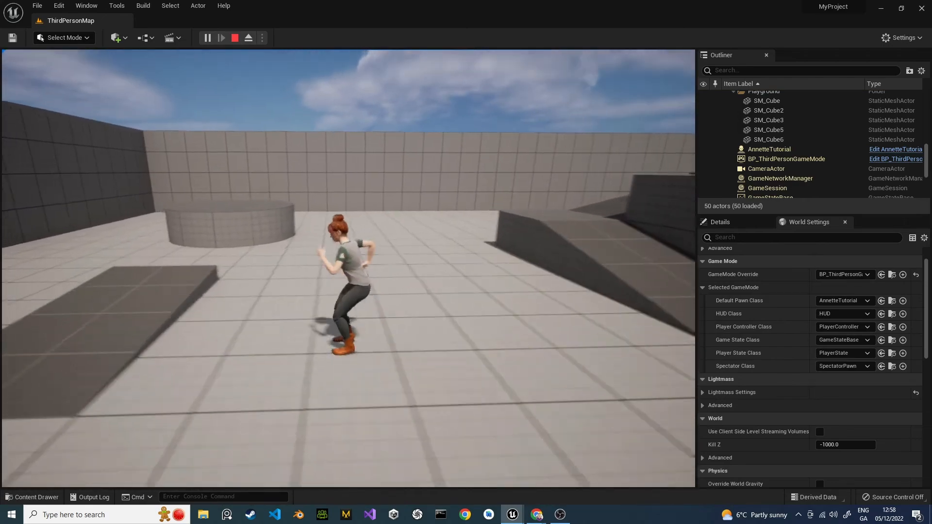
key("s")
key("d")
key("w")
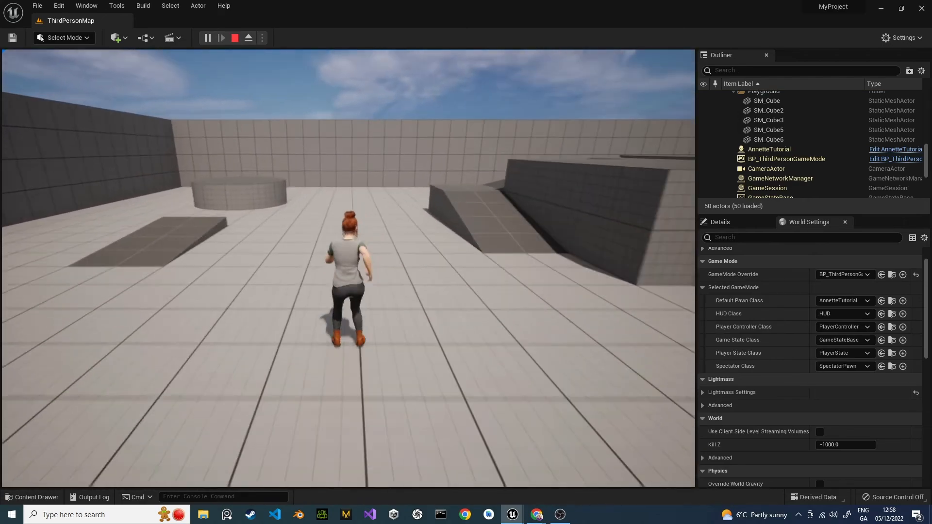
key("a")
key("s")
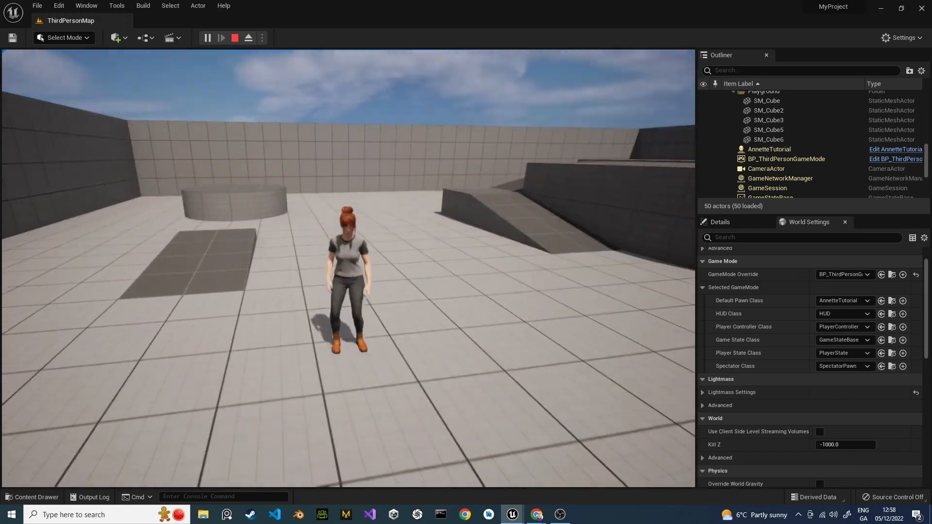
key("a")
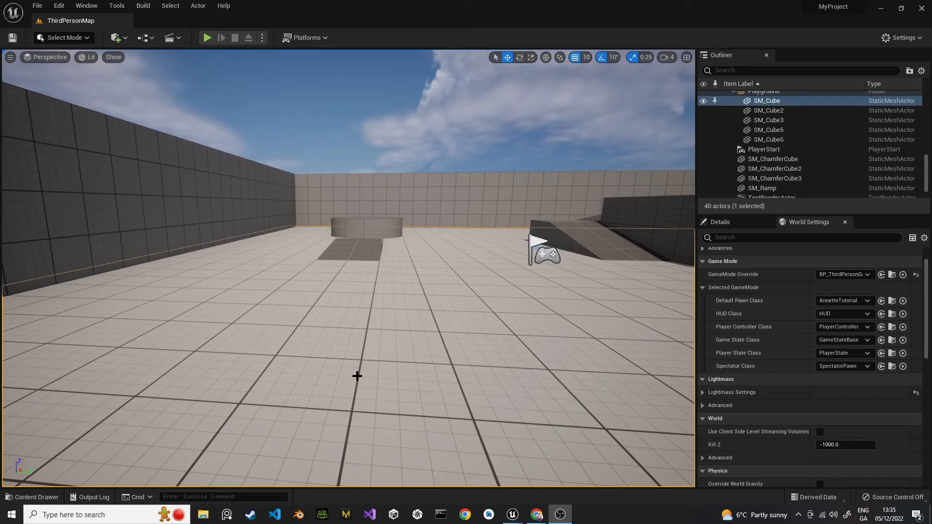
Open the SKM_Quinn skeletal mesh from Characters/Mannequins/Meshes and look through its full skeleton tree.
left_click(444, 354)
key("ctrl+space")
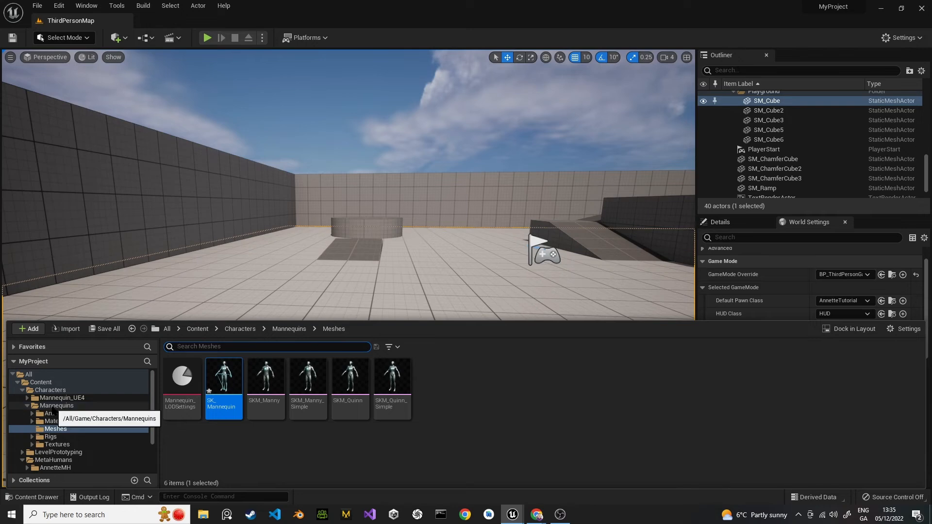
left_click(54, 407)
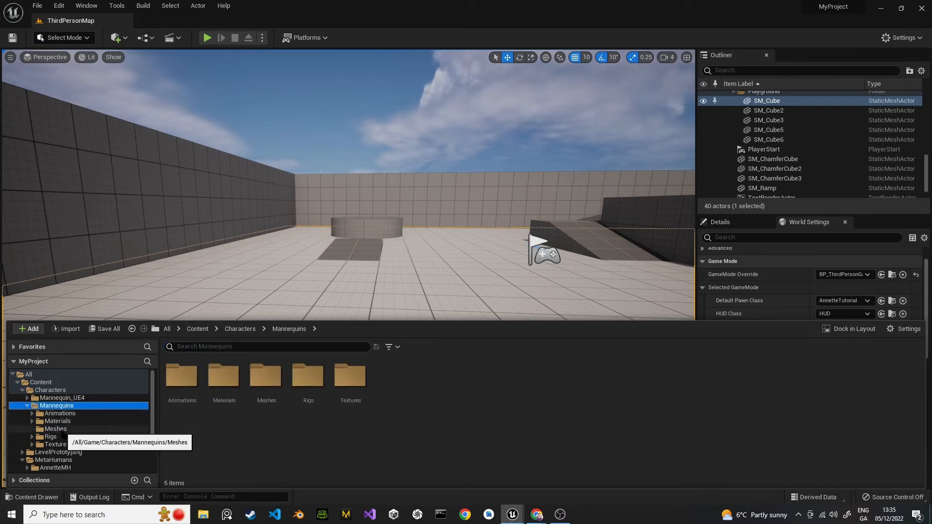
left_click(57, 430)
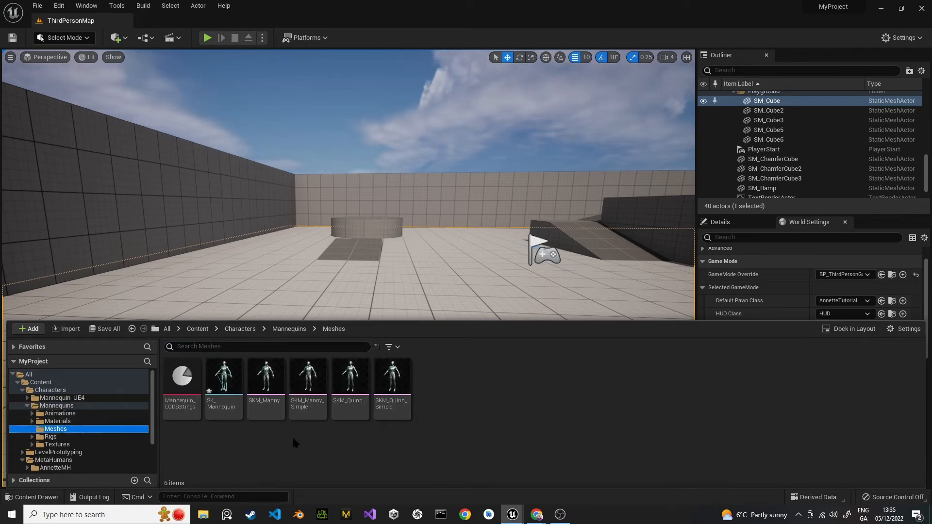
mouse_move(407, 417)
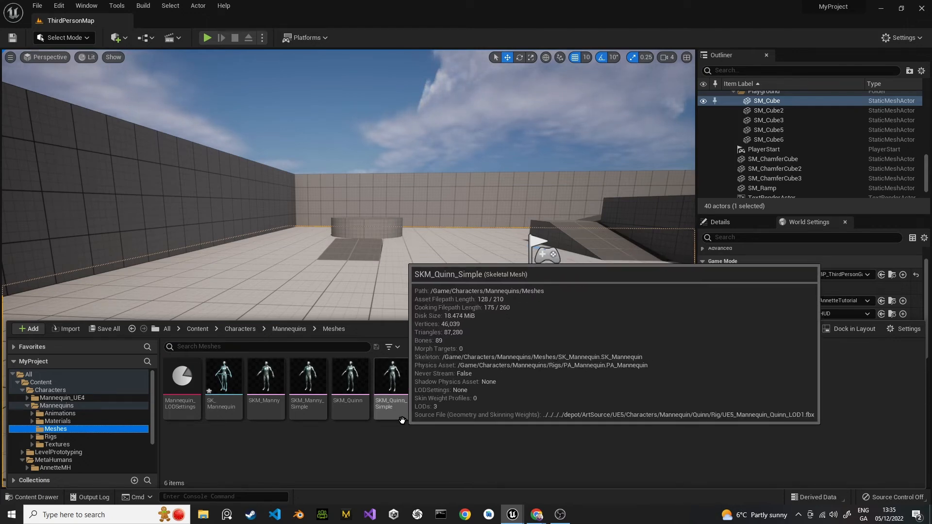
mouse_move(351, 416)
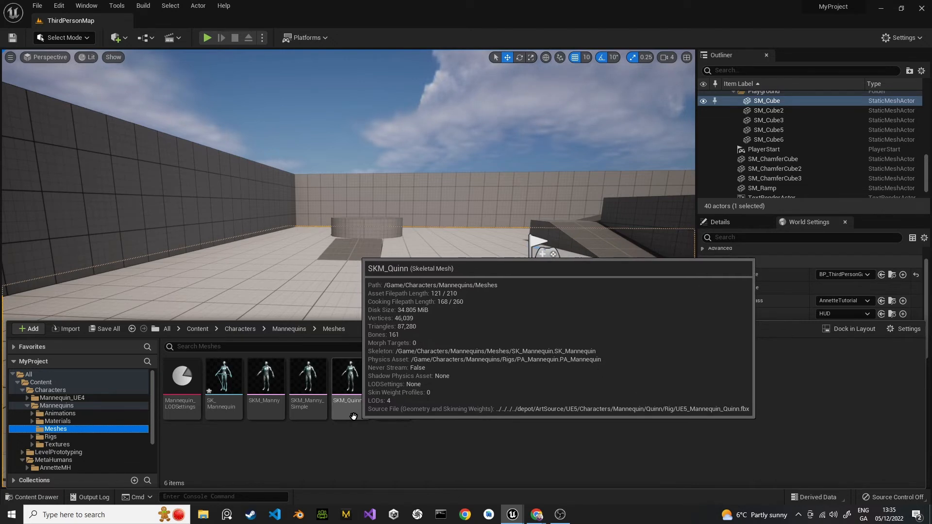
mouse_move(215, 413)
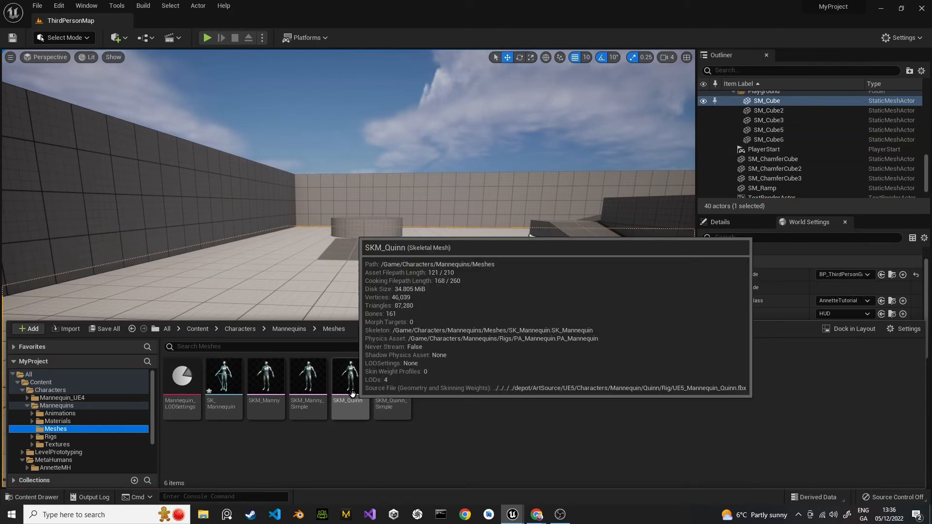
double_click(351, 383)
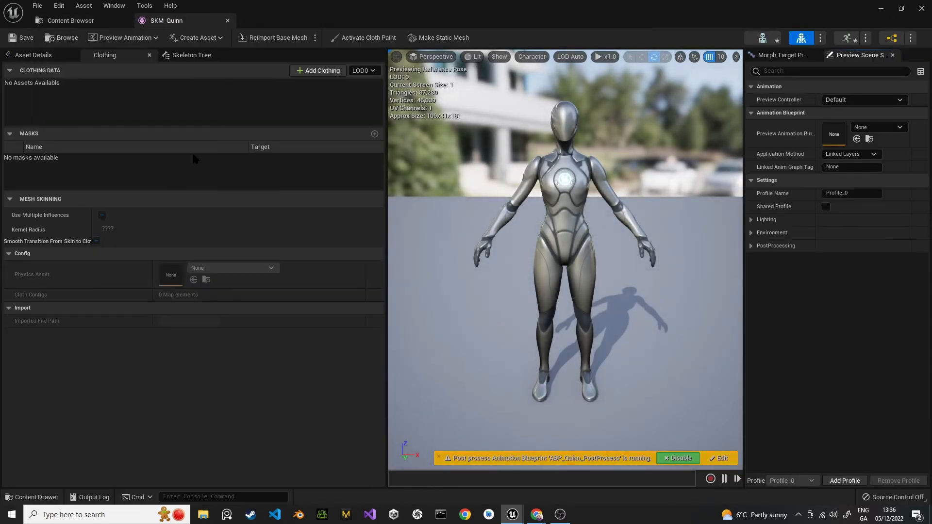
left_click(190, 55)
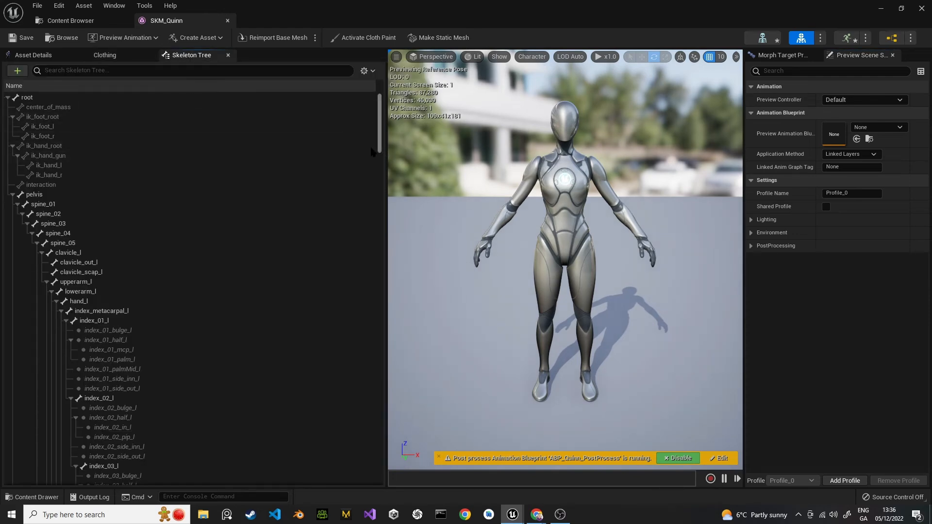
left_click_drag(378, 148, 339, 517)
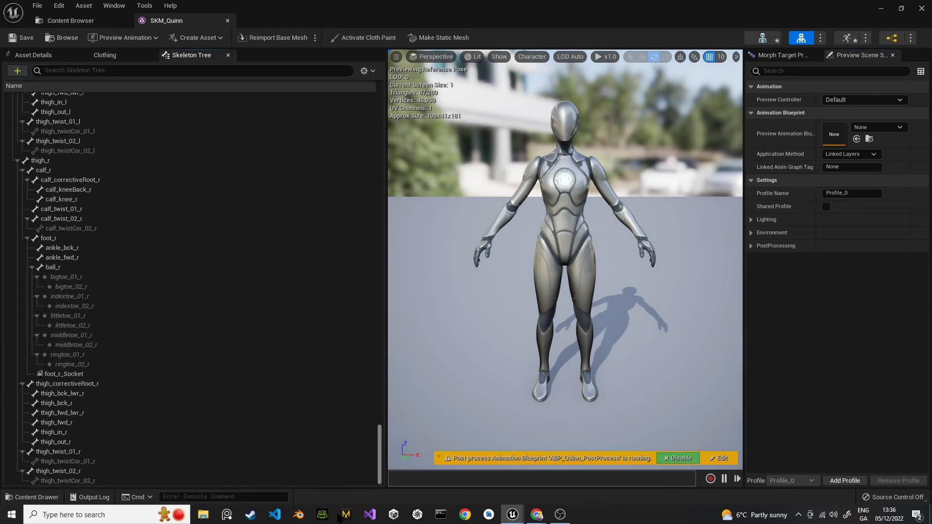
left_click_drag(346, 484, 383, 98)
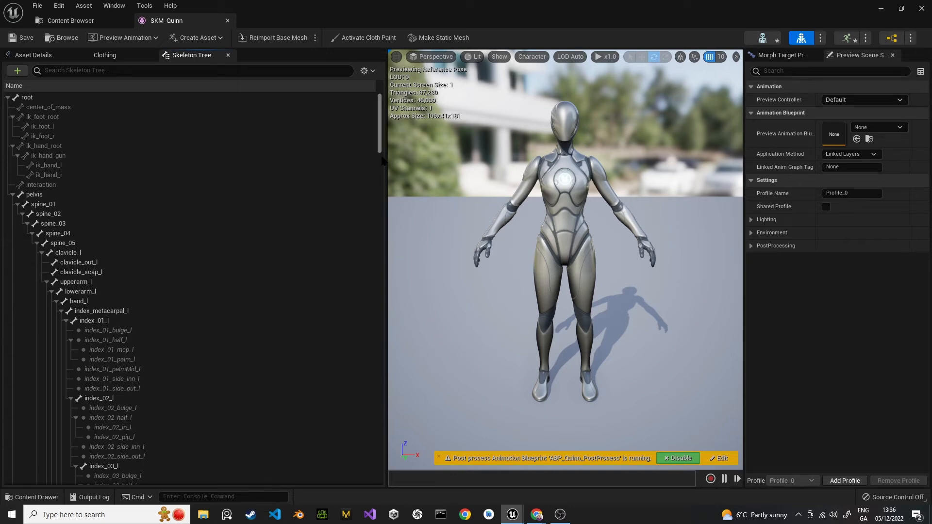
left_click_drag(379, 153, 379, 128)
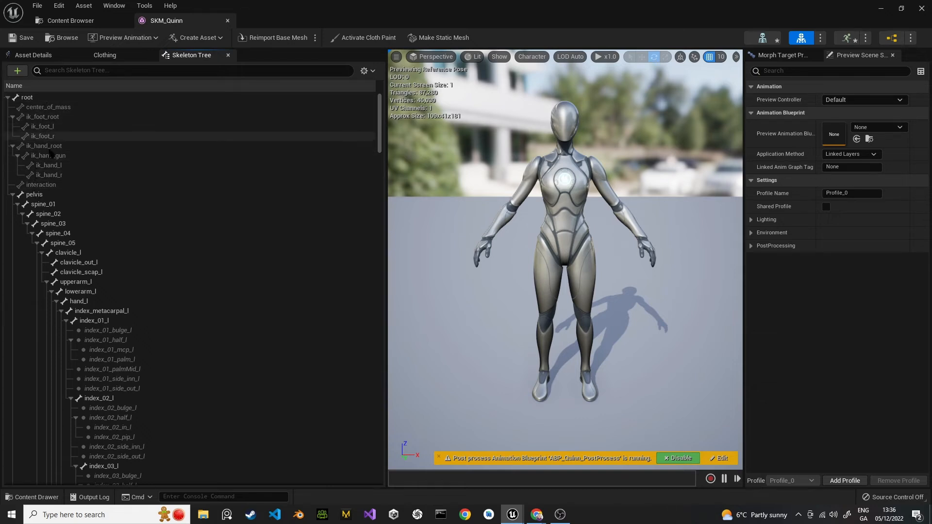
Add a virtual bone to SKM_Quinn's root bone, with root as the target bone.
left_click(34, 97)
right_click(34, 98)
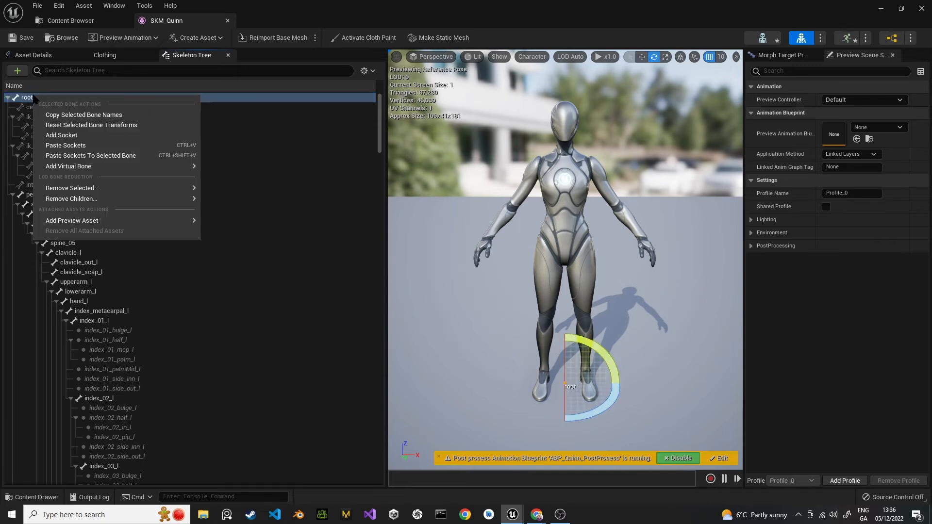
mouse_move(97, 166)
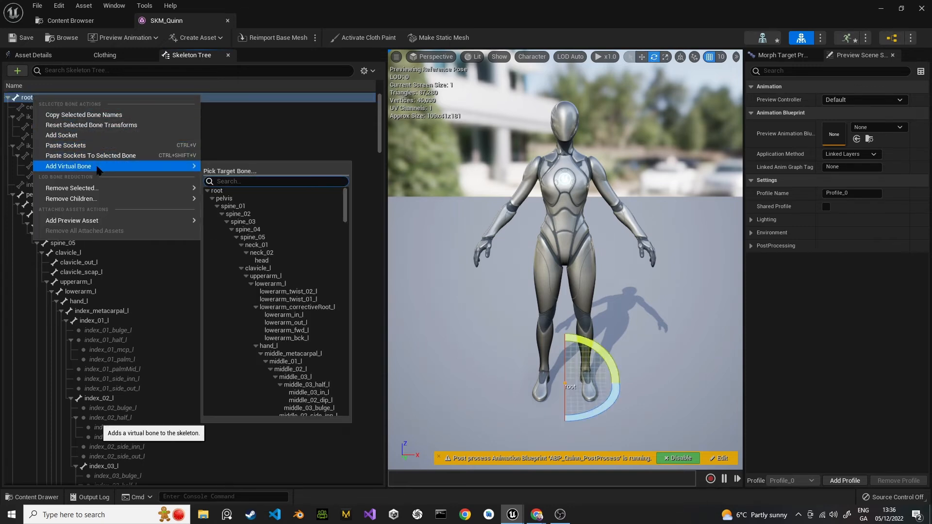
left_click(231, 192)
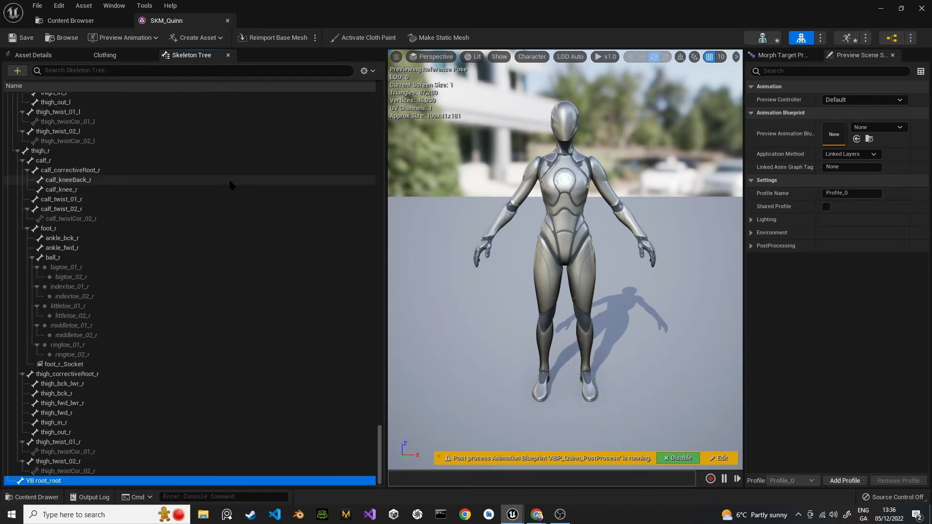
Rename the new root virtual bone to ik_foot_root, keeping its VB prefix.
key("F2")
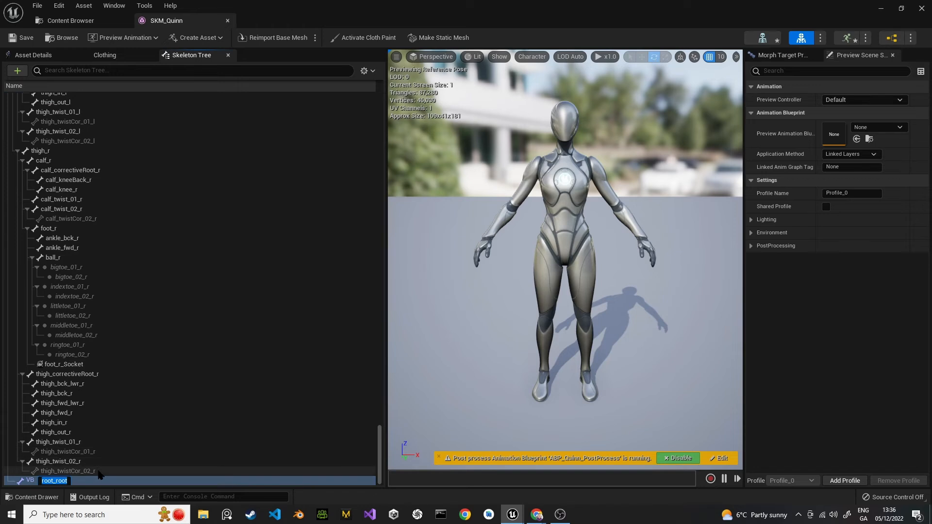
type("iKFoot_Root")
key("BackSpace")
key("BackSpace")
key("BackSpace")
type("ik_f")
key("BackSpace")
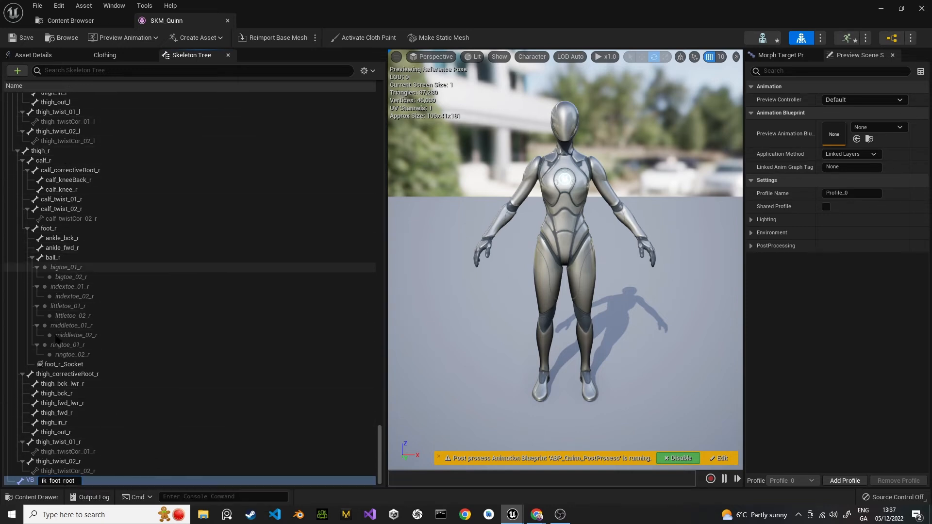
key("Return")
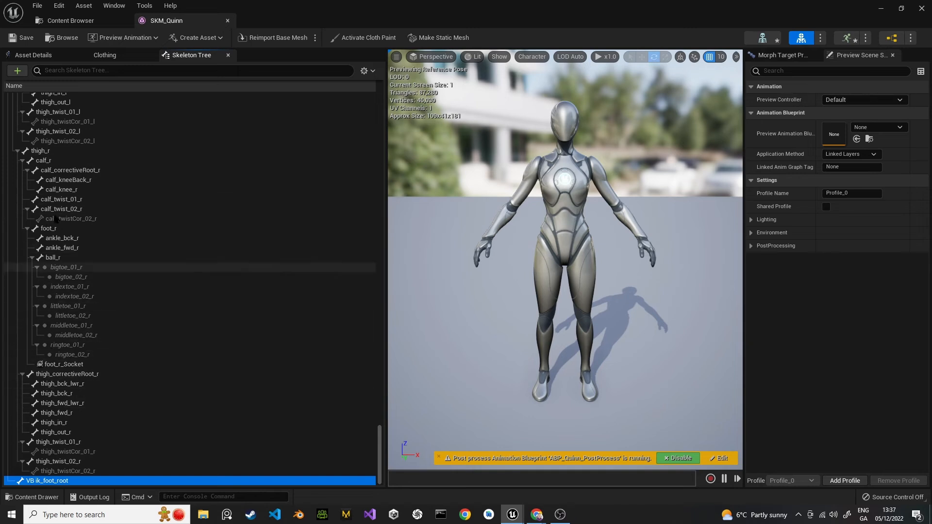
Add two virtual bones to VB ik_foot_root, one targeting foot_r and the other targeting foot_l.
right_click(50, 482)
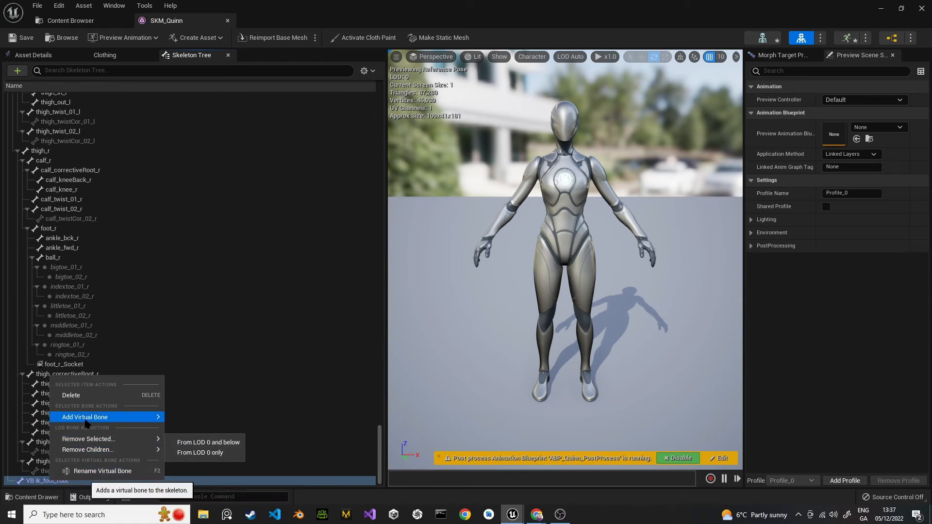
mouse_move(85, 417)
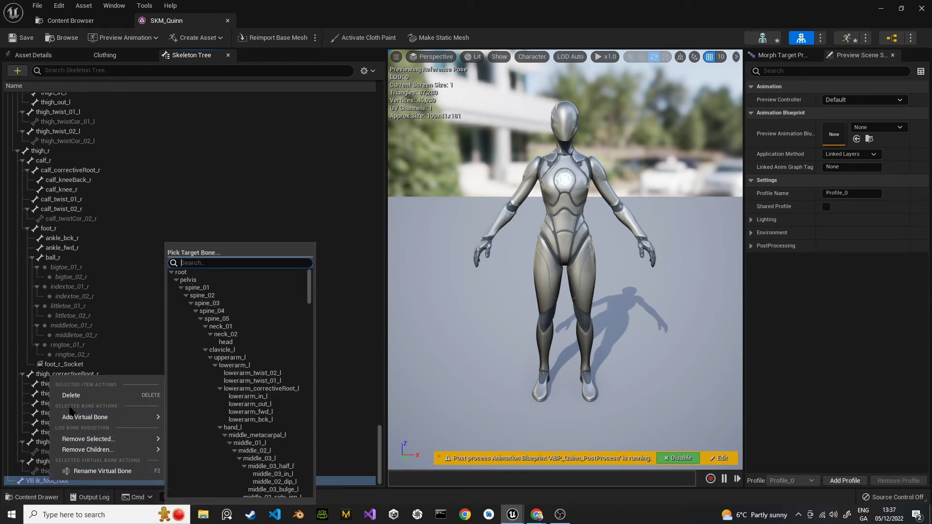
type("foot")
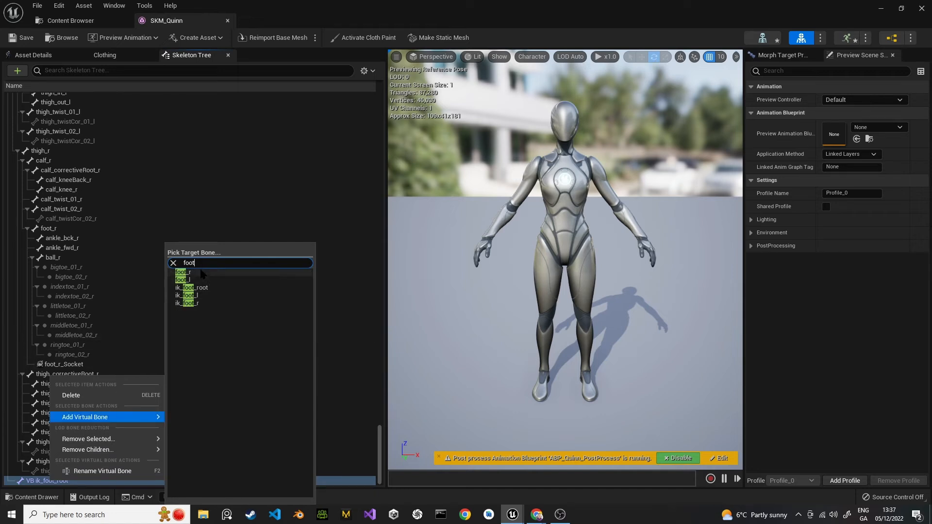
left_click(183, 272)
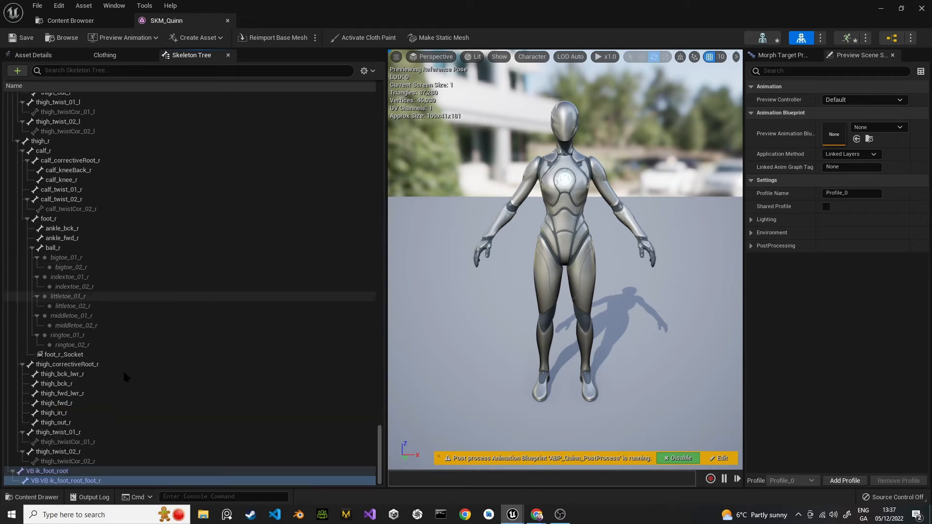
right_click(65, 469)
mouse_move(123, 404)
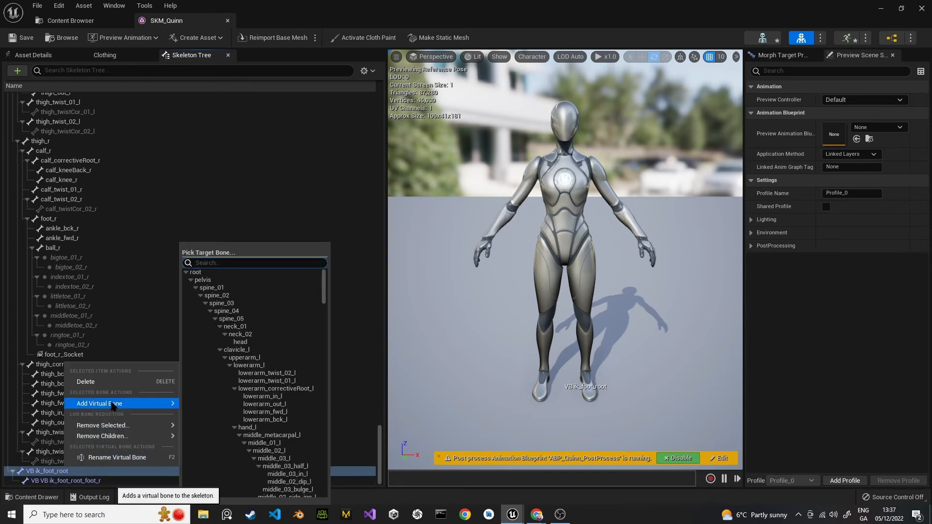
type("foot")
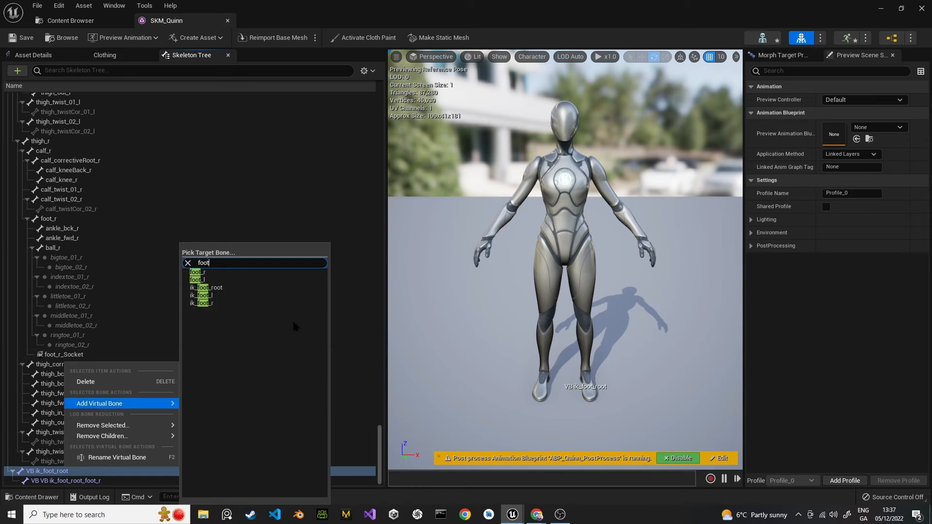
left_click(219, 279)
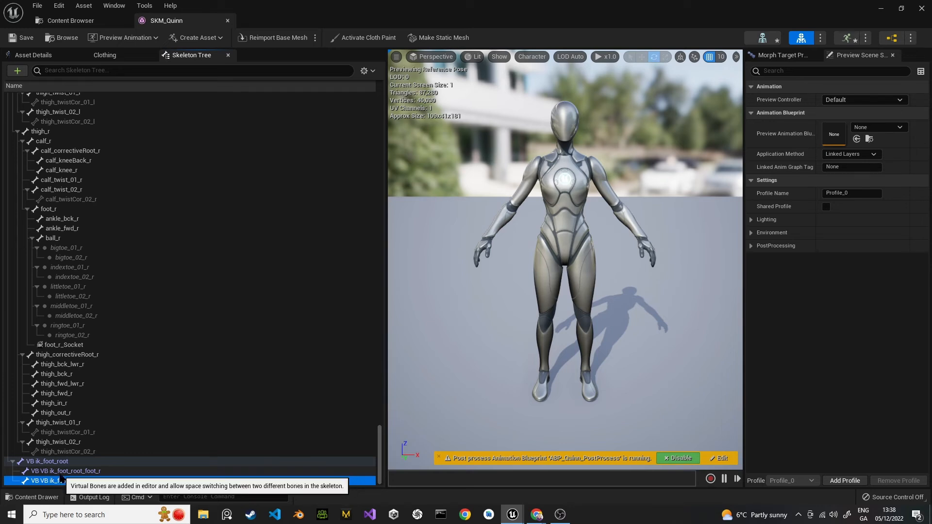
key("Up")
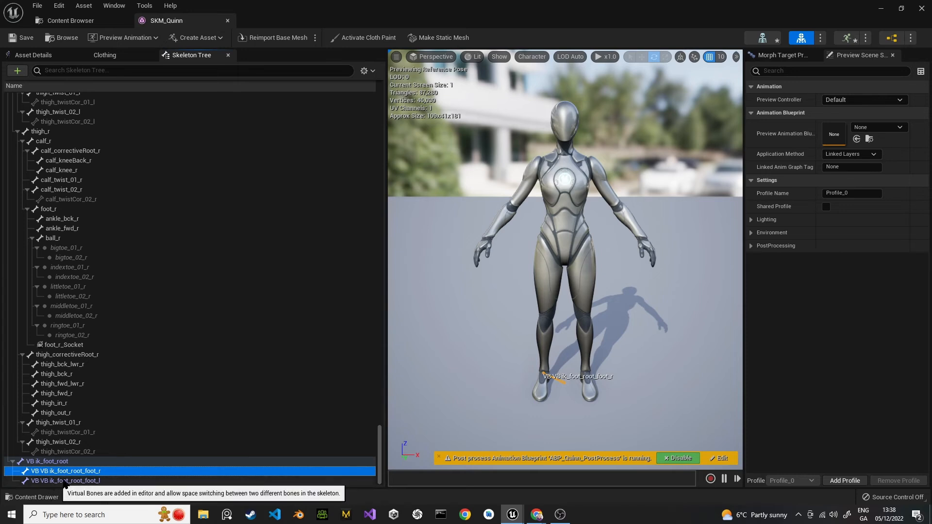
key("F2")
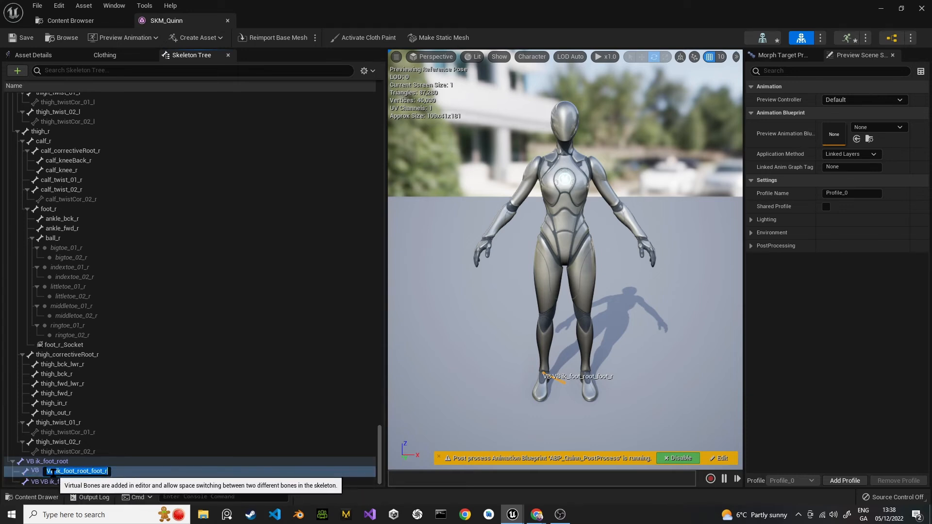
left_click(145, 462)
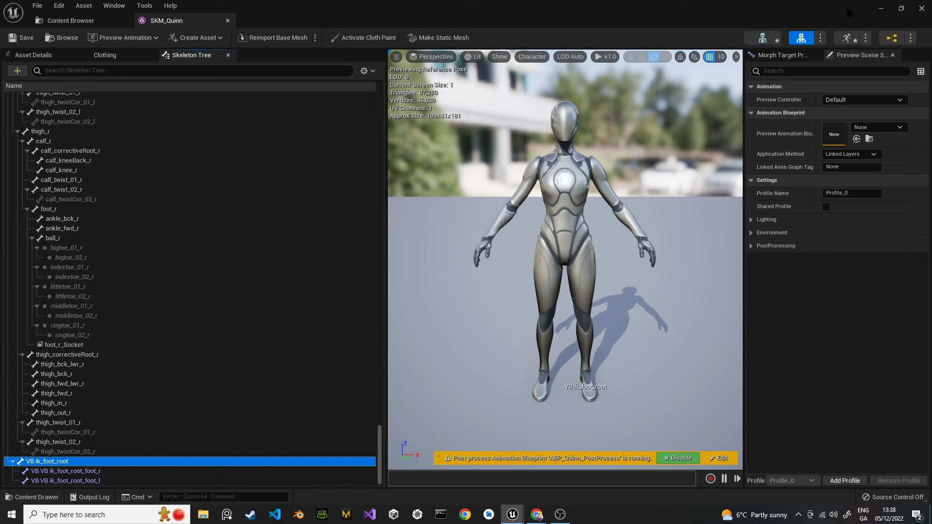
Return from the SKM_Quinn mesh editor to the ThirdPersonMap level editor.
left_click(881, 10)
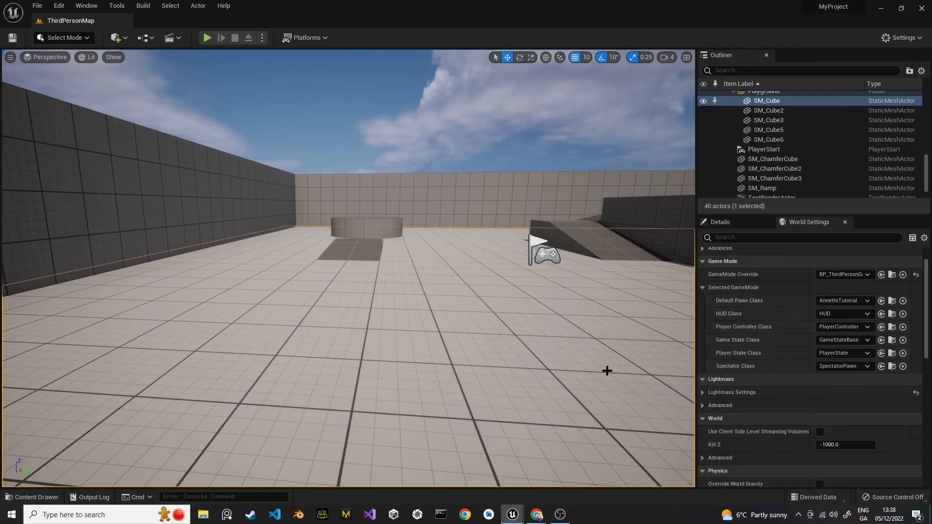
Save the SKM_Quinn skeletal mesh with its new virtual bones, and return to the ThirdPersonMap level editor.
mouse_move(517, 516)
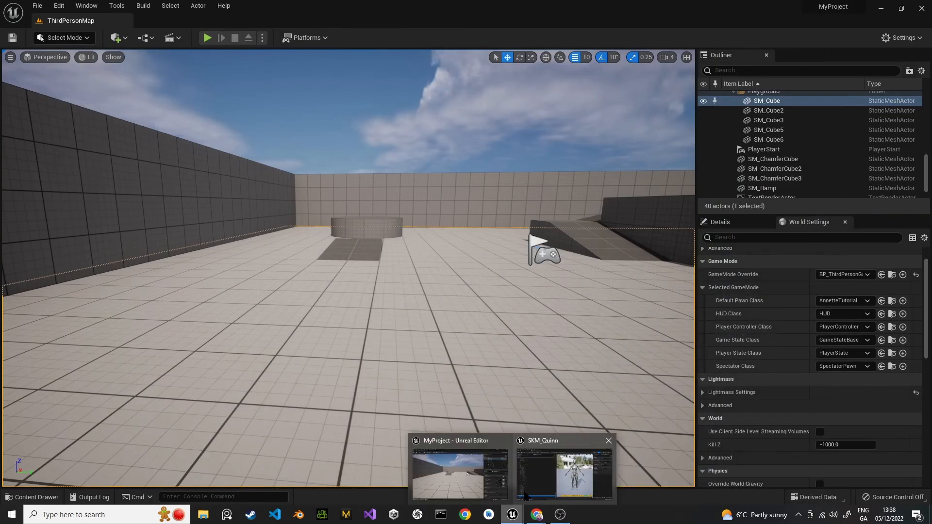
left_click(531, 488)
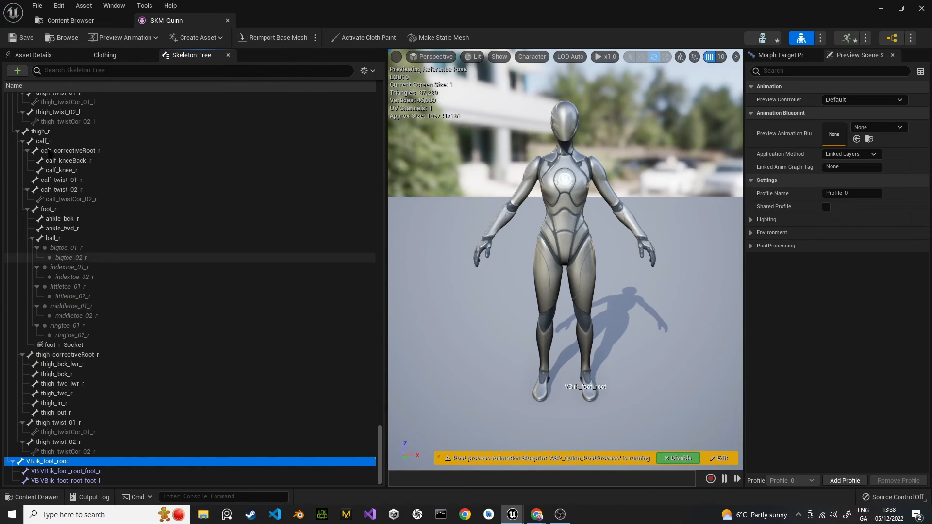
left_click(20, 39)
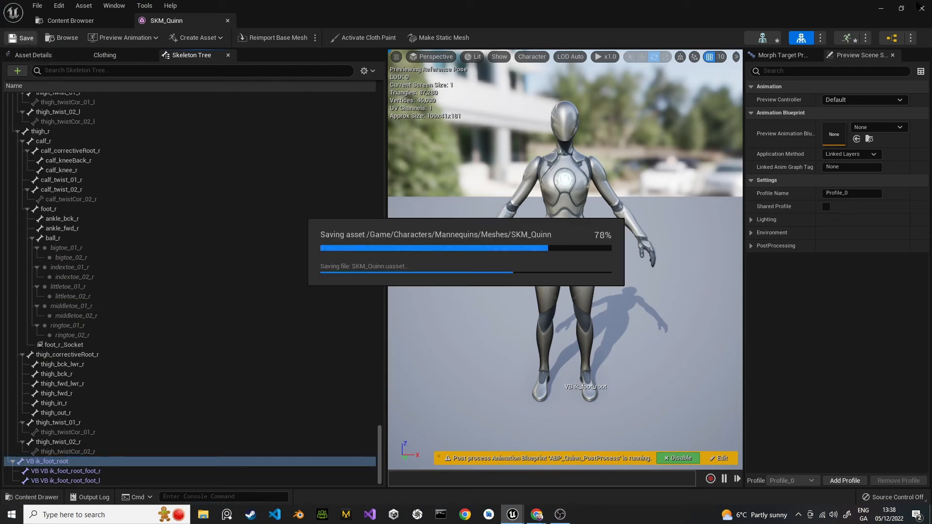
left_click(881, 9)
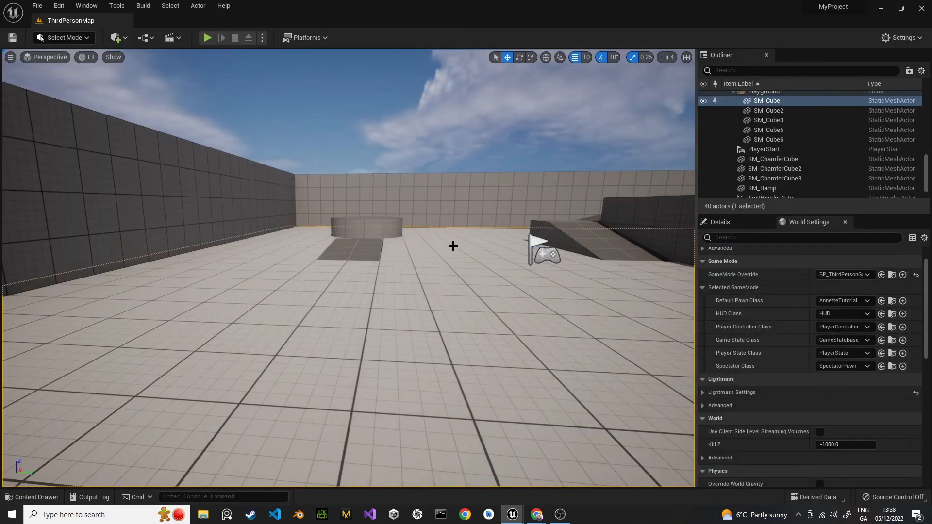
Open the CR_Mannequin_BasicFootIK control rig from the Rigs folder under Characters/Mannequins.
key("ctrl+space")
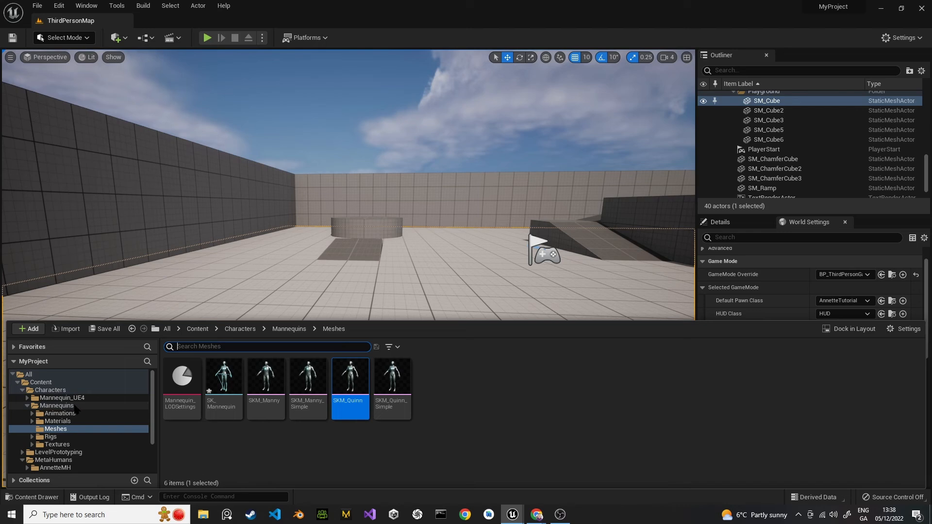
left_click(63, 437)
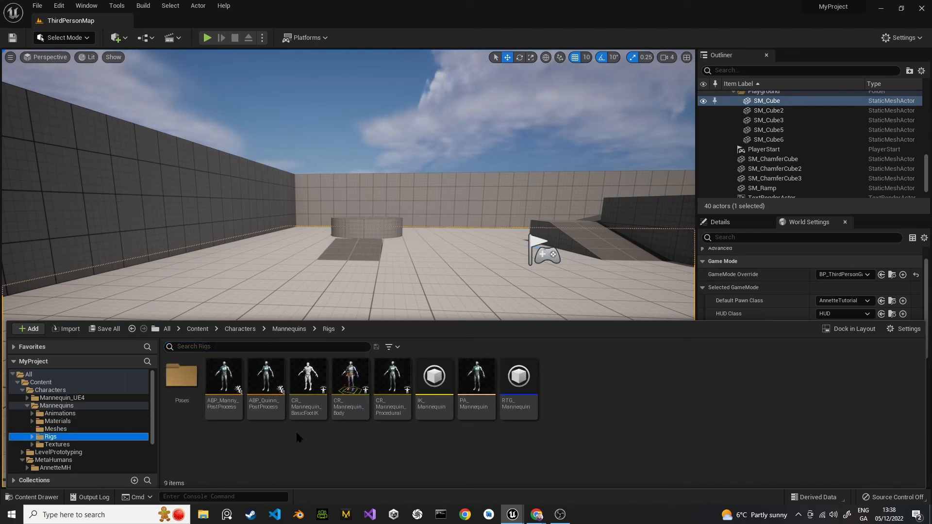
mouse_move(304, 418)
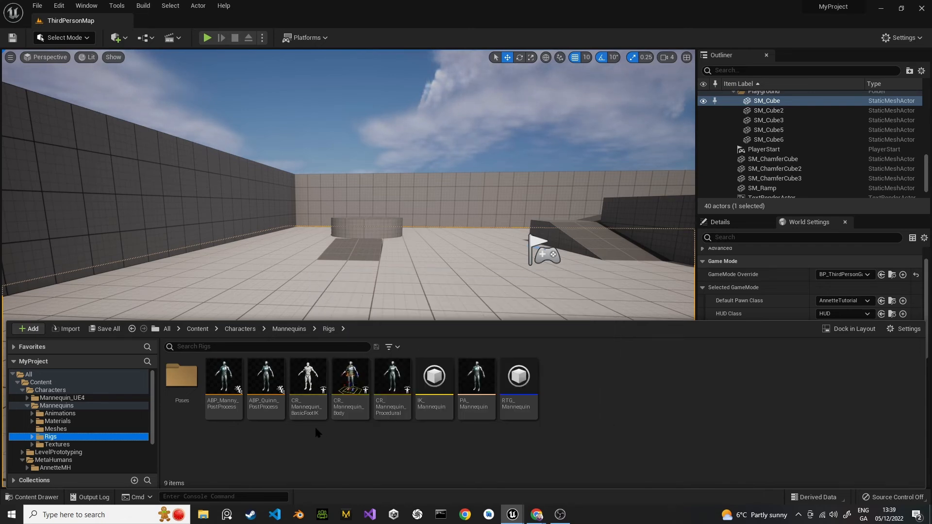
double_click(313, 417)
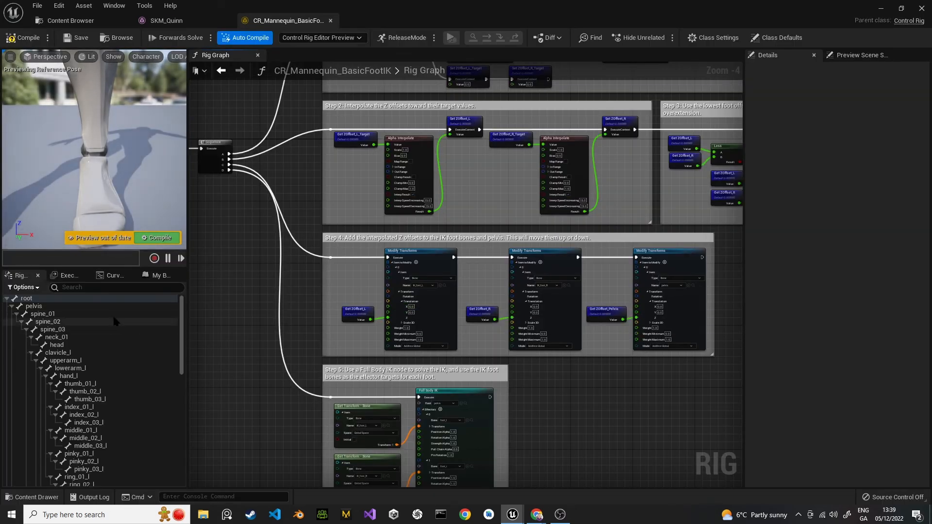
Refresh the control rig's bone hierarchy from its root bone, using SKM_Quinn as the source mesh.
scroll(91, 127, "down", 6)
mouse_move(91, 127)
right_mouse_down()
mouse_move(53, 127)
mouse_move(83, 127)
right_mouse_up()
middle_click_drag(89, 148, 121, 106)
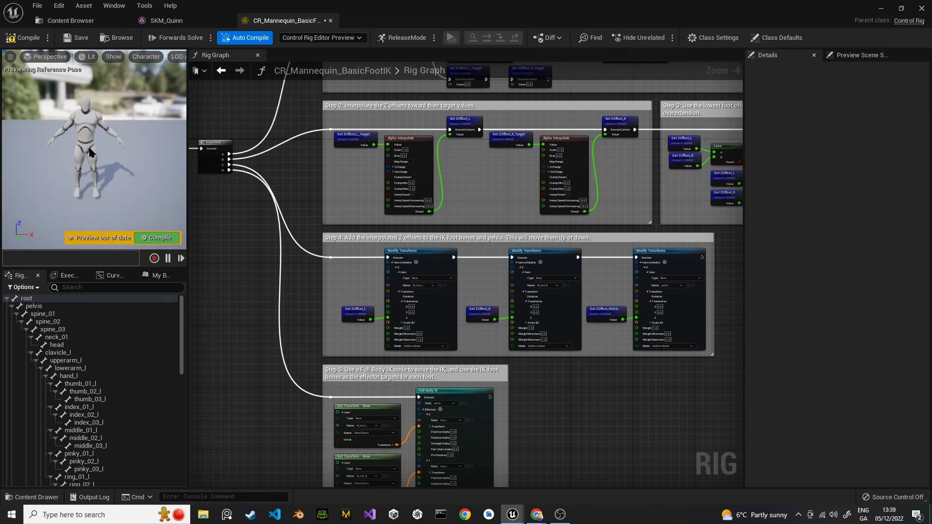
scroll(81, 150, "up", 4)
middle_click_drag(81, 143, 66, 95)
scroll(89, 158, "down", 3)
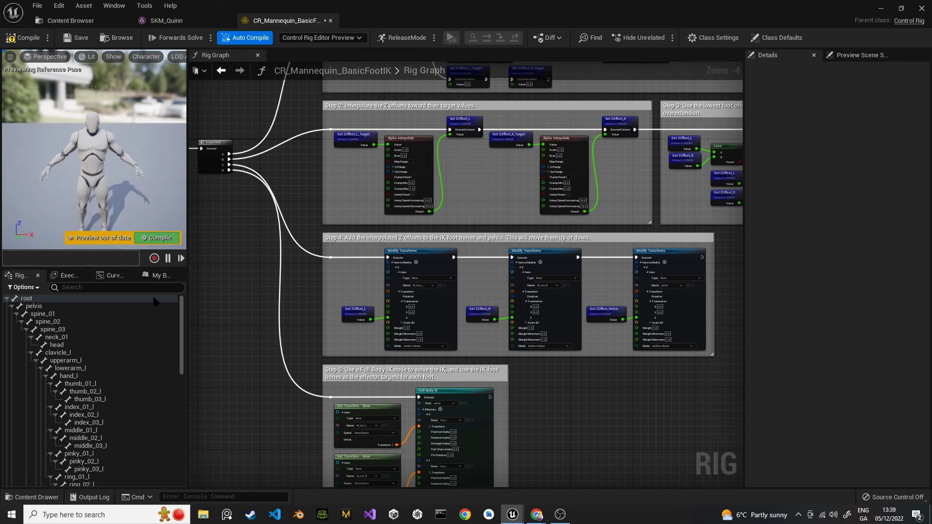
left_click(58, 296)
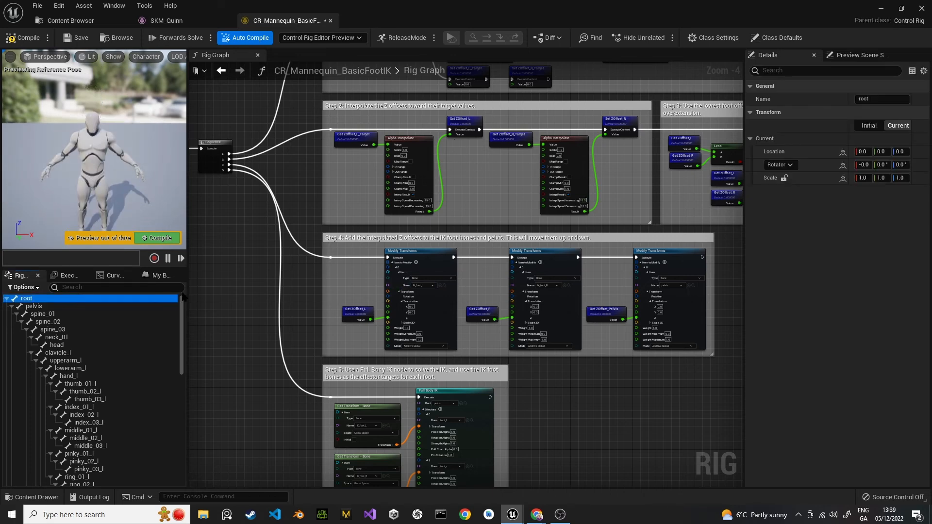
right_click(95, 303)
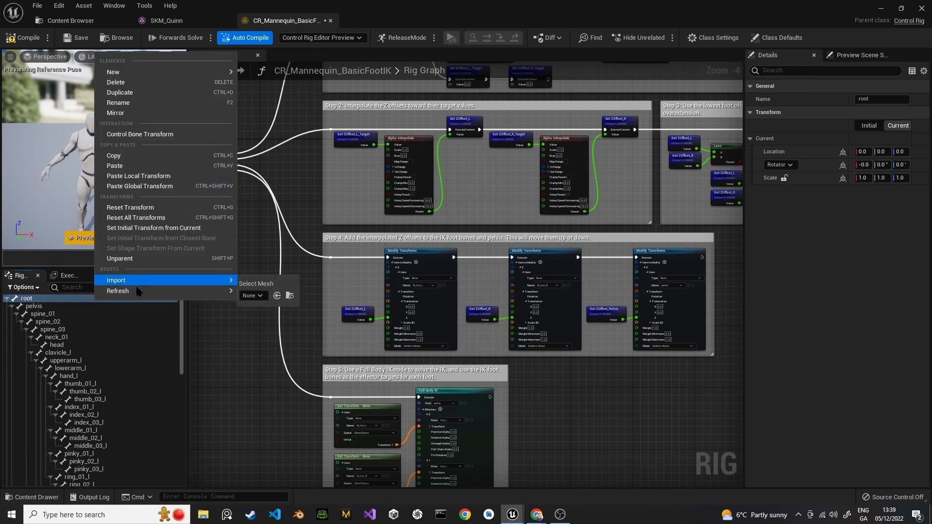
mouse_move(138, 290)
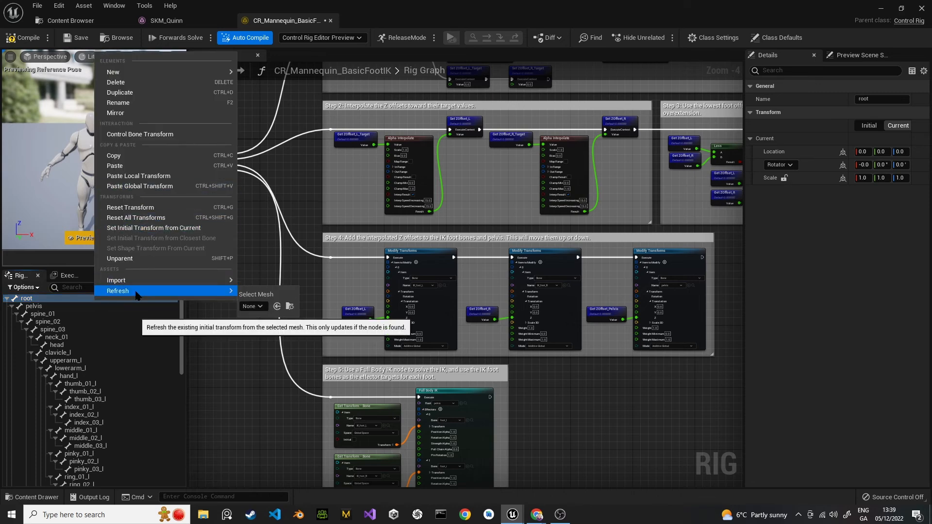
left_click(252, 306)
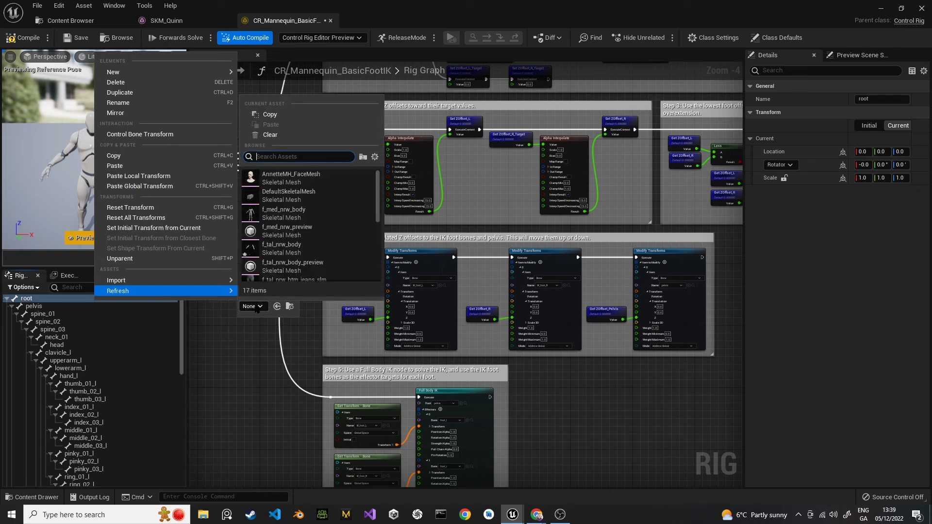
type("skm")
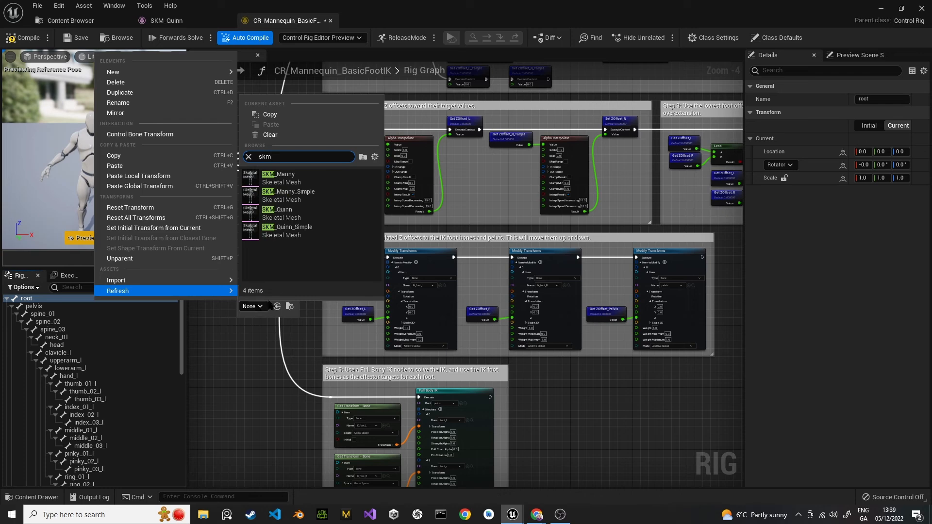
left_click(304, 218)
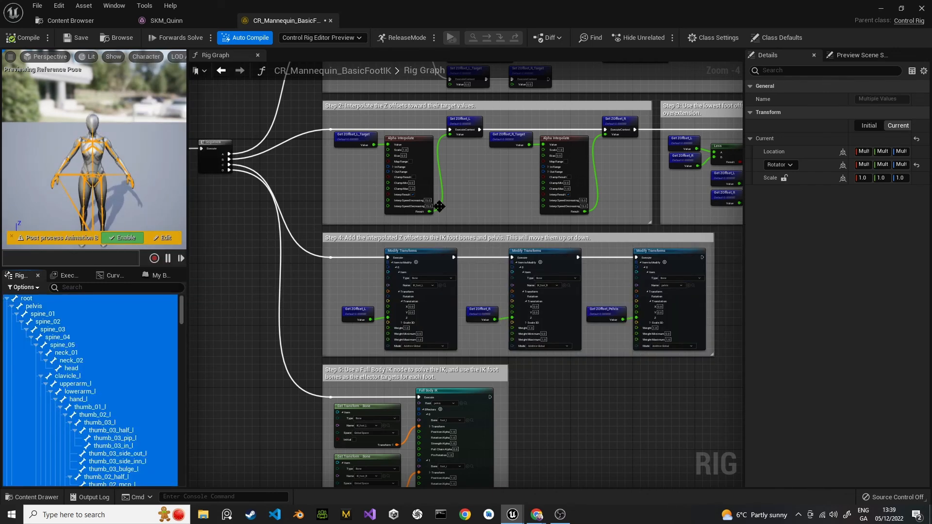
Set the left and right foot Modify Transforms bones in Step 4 to VB VB ik_foot_root_foot_l and VB VB ik_foot_root_foot_r.
right_click_drag(474, 203, 443, 137)
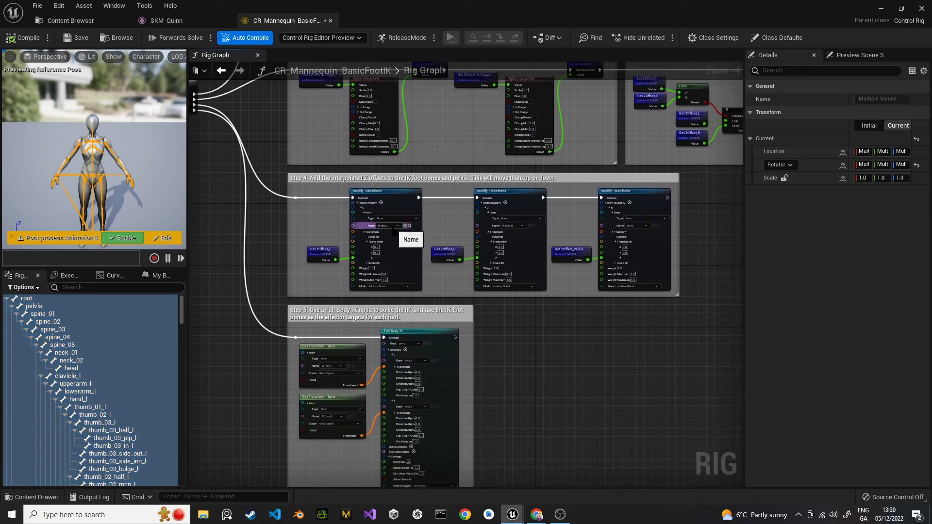
right_click(449, 197)
left_click(438, 169)
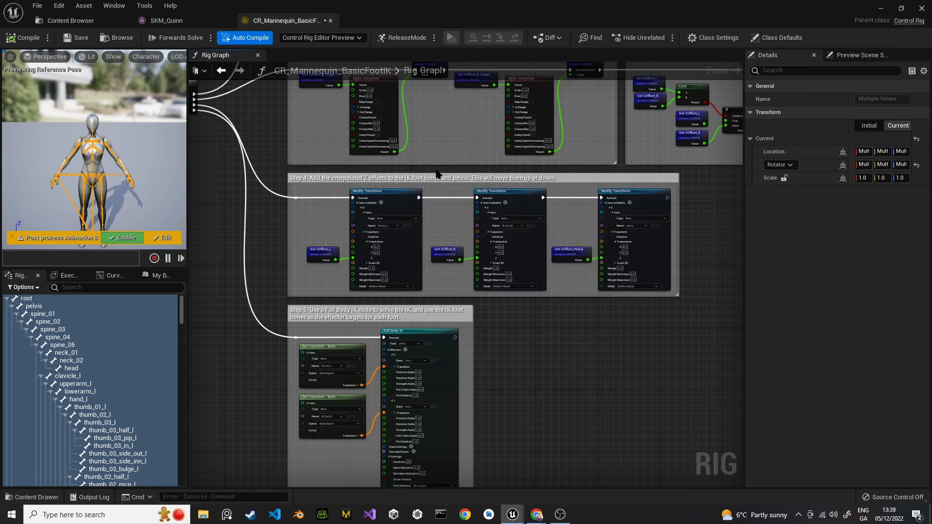
scroll(435, 173, "up", 3)
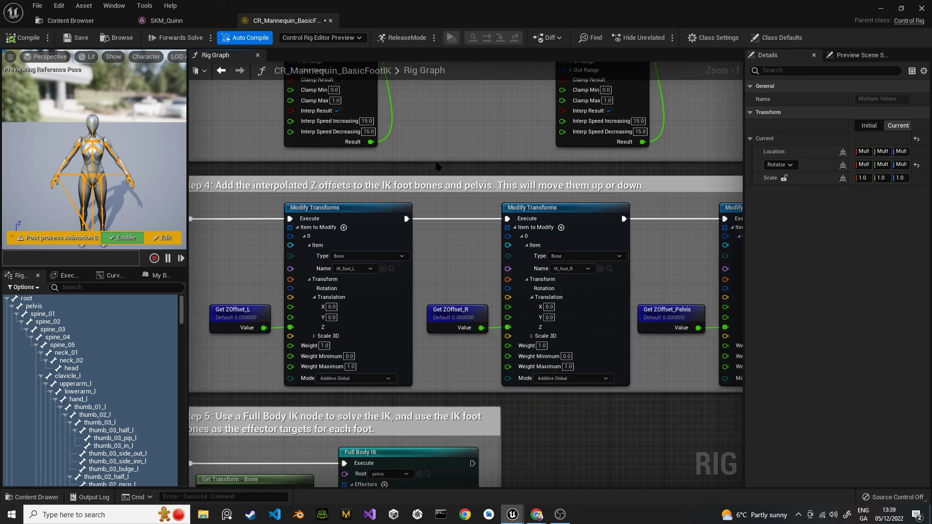
left_click(370, 268)
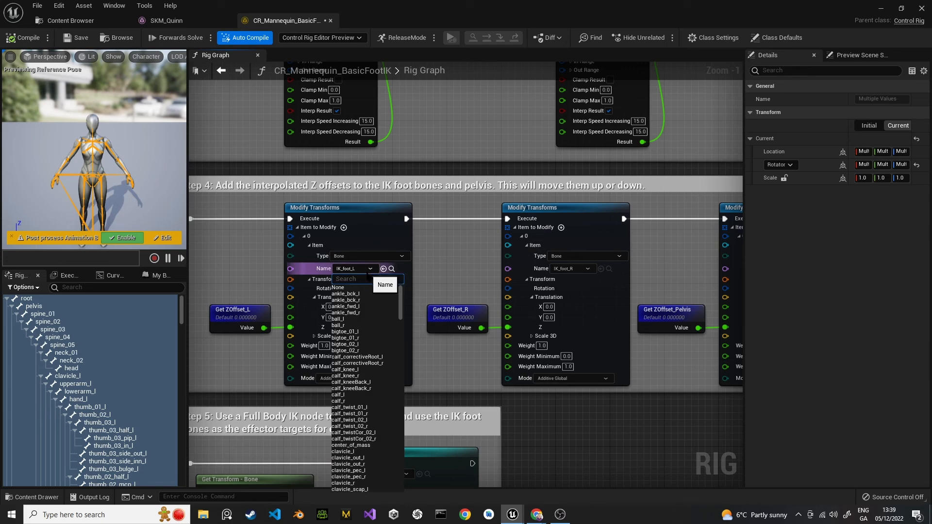
type("vb")
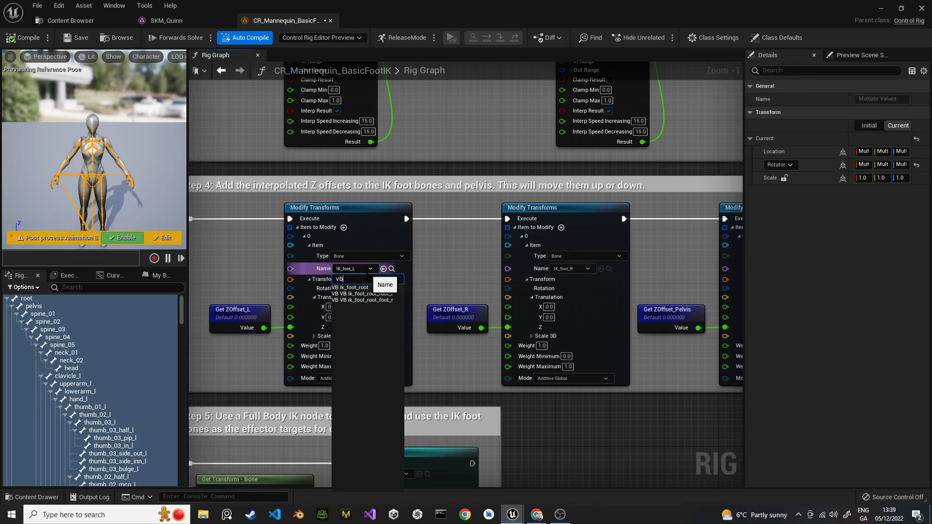
left_click(378, 294)
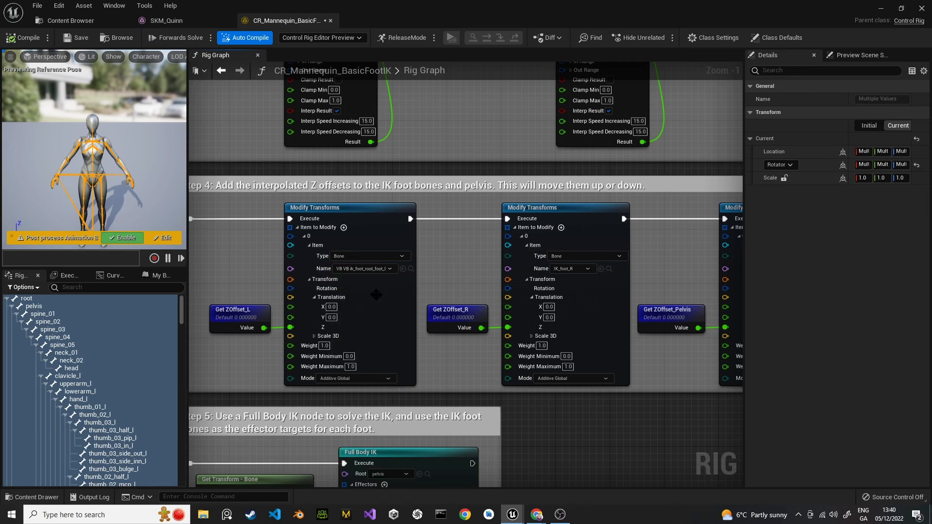
left_click(587, 269)
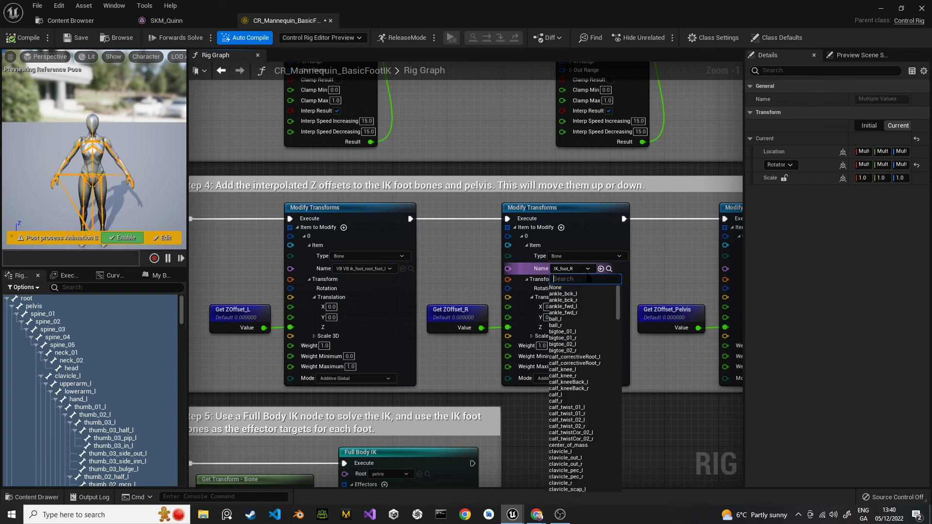
type("vb")
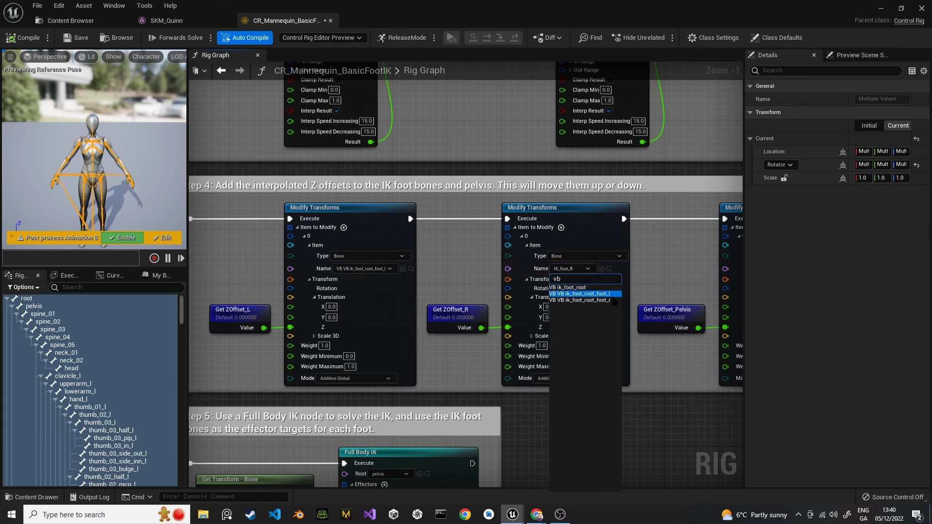
left_click(609, 300)
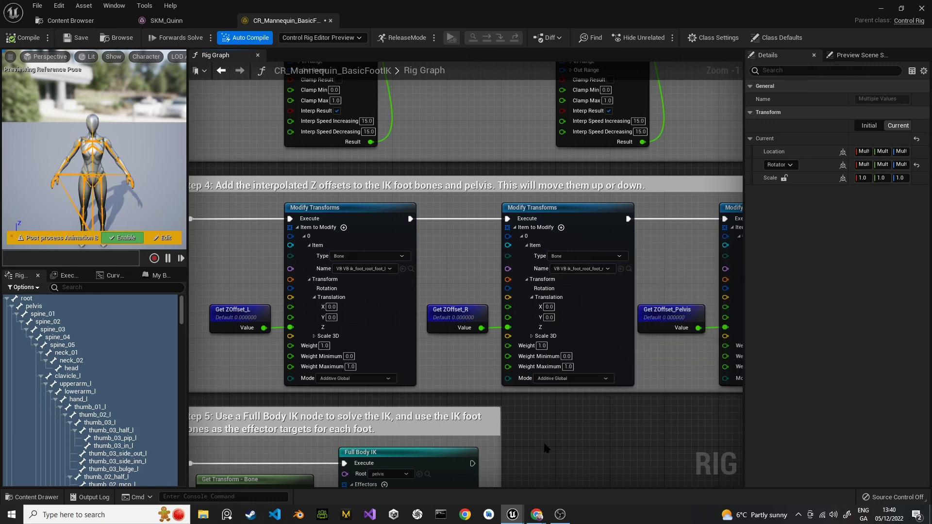
Set the two Get Transform bones in Step 5 to VB VB ik_foot_root_foot_l and VB VB ik_foot_root_foot_r.
right_click_drag(544, 447, 722, 156)
left_click(453, 227)
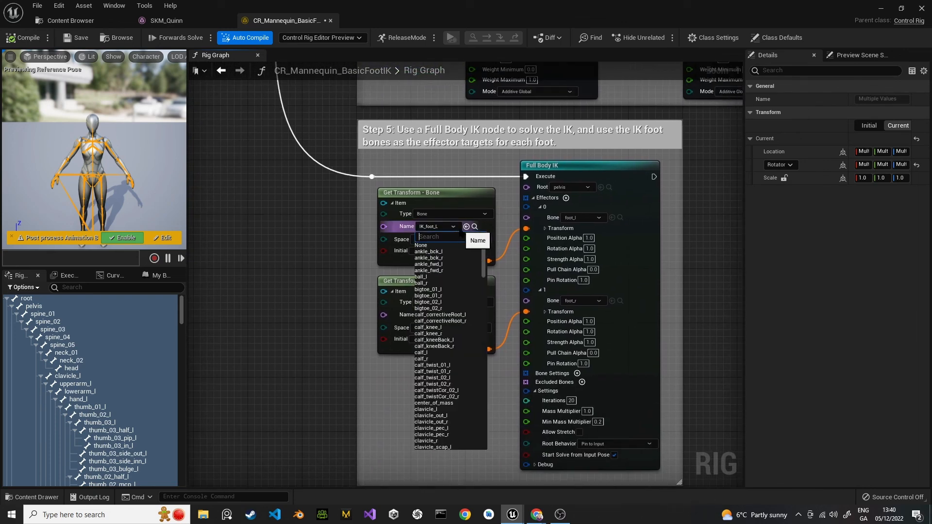
type("vb")
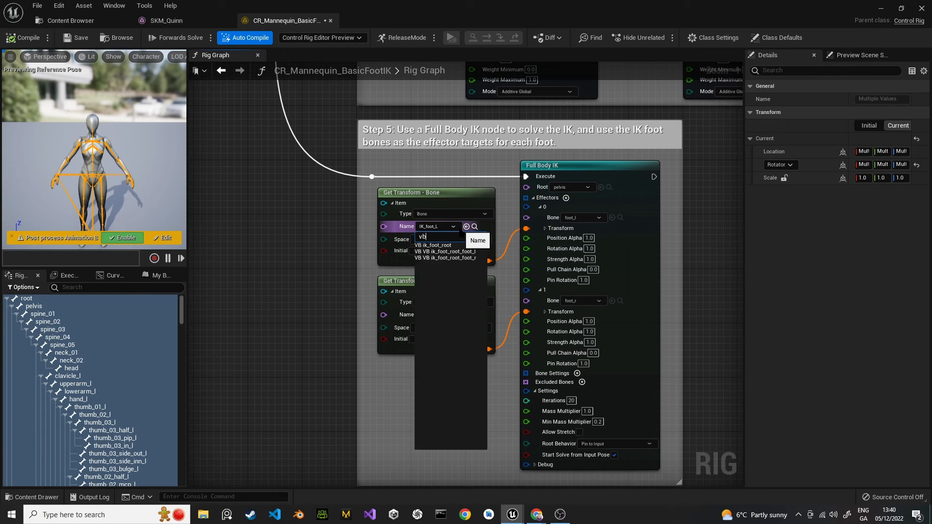
left_click(445, 252)
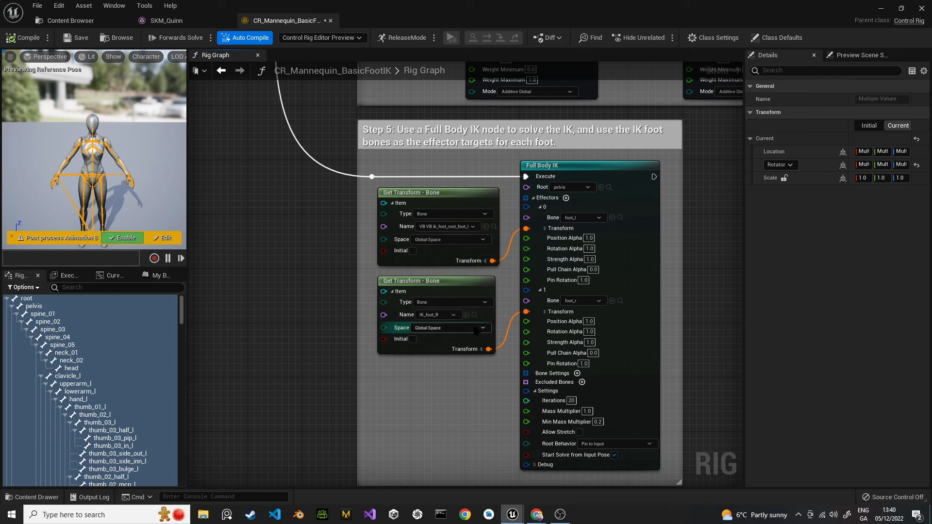
left_click(451, 315)
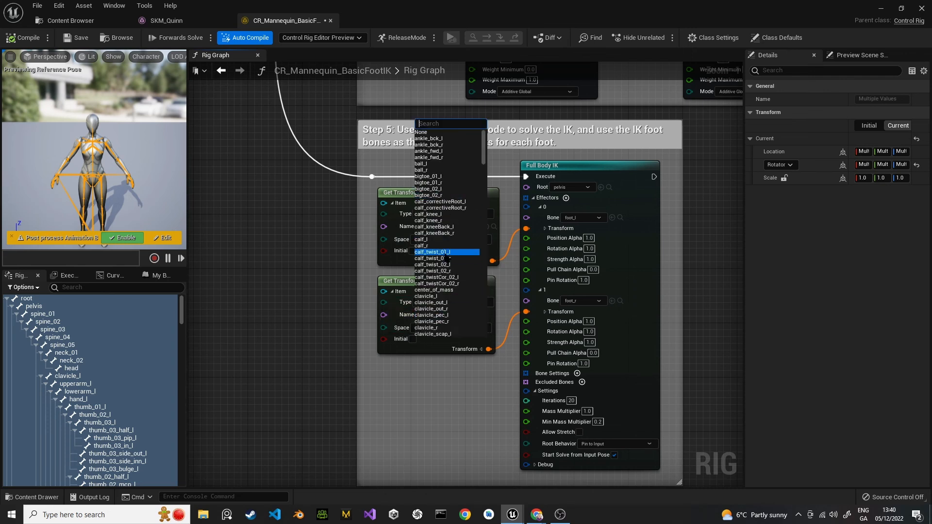
type("vb")
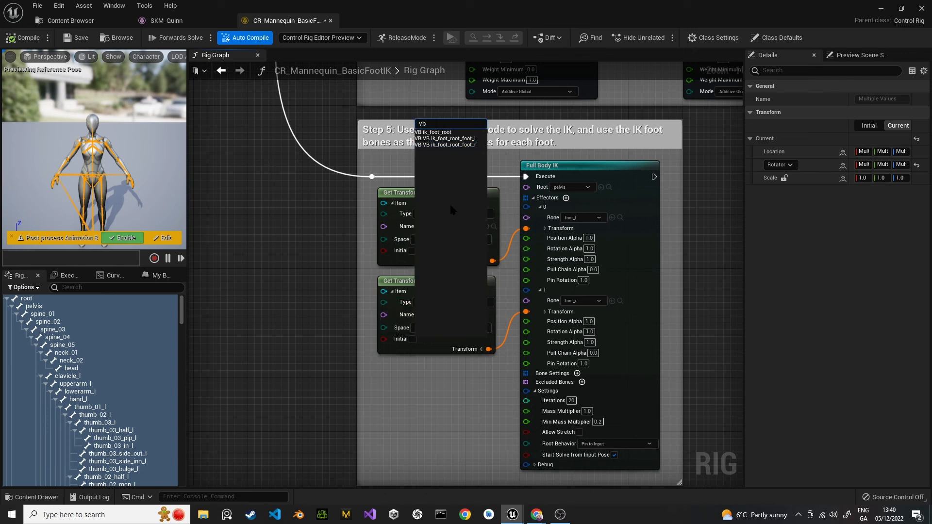
left_click(451, 145)
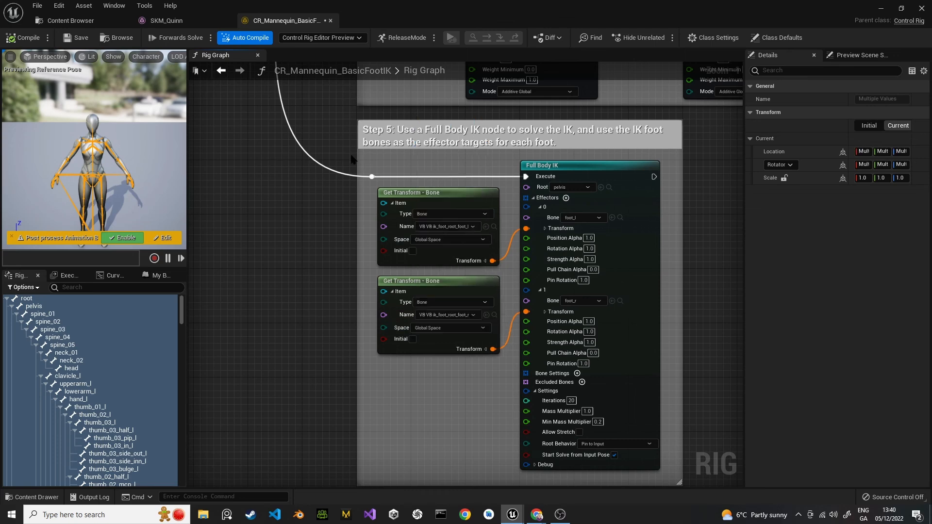
Set the left and right FootTrace bones in Step 1 to VB VB ik_foot_root_foot_l and VB VB ik_foot_root_foot_r.
right_click_drag(334, 110, 183, 407)
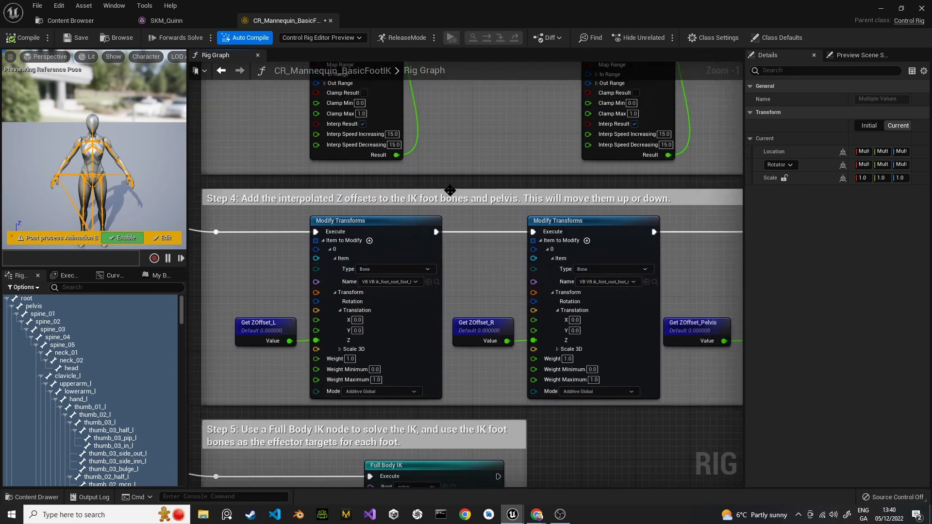
right_click_drag(460, 175, 417, 410)
right_click_drag(434, 303, 442, 466)
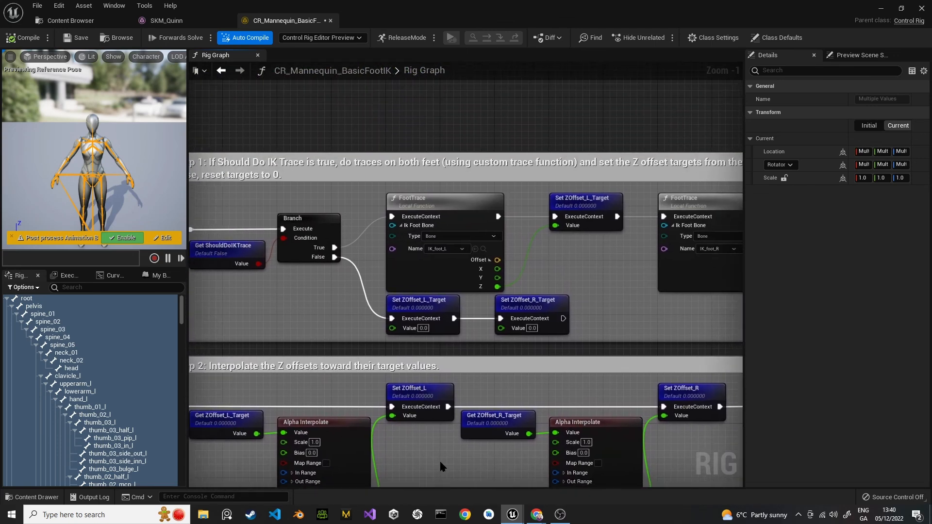
left_click(460, 250)
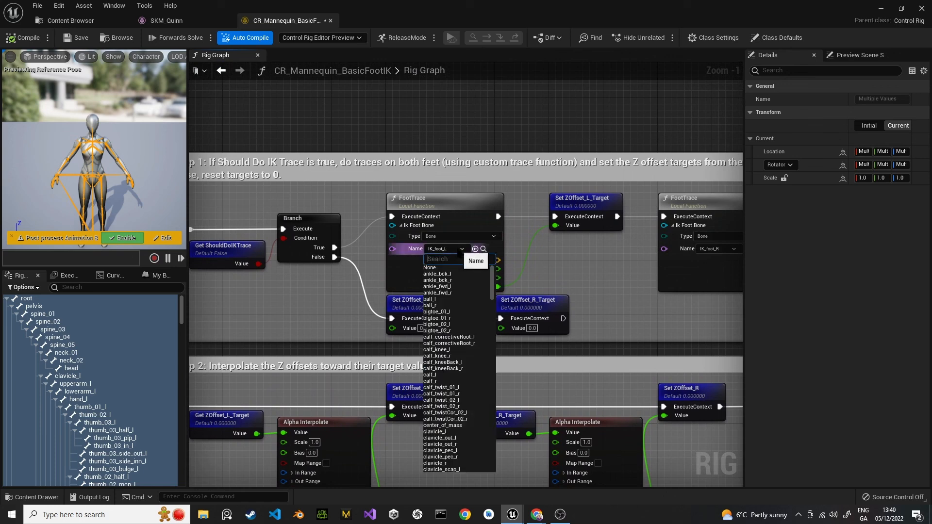
type("vb")
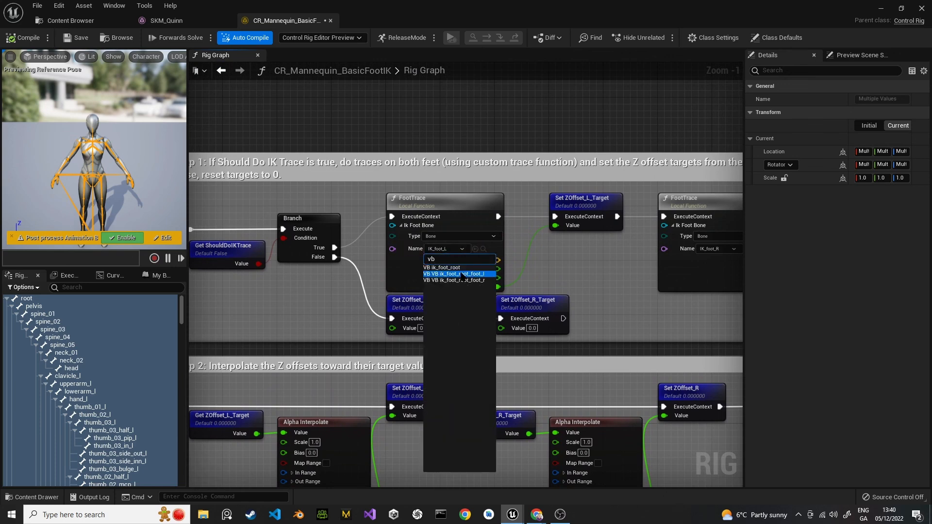
left_click(461, 275)
right_click_drag(584, 145, 298, 135)
left_click(432, 237)
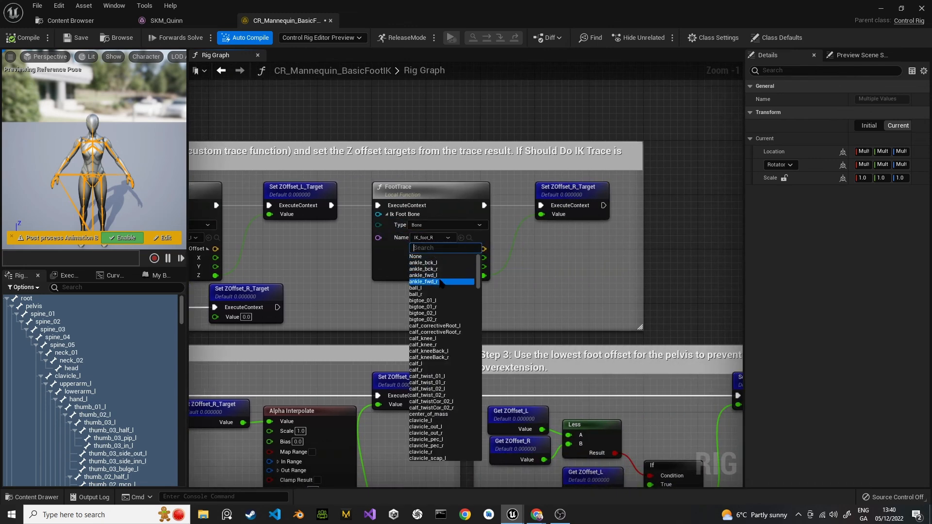
type("vb")
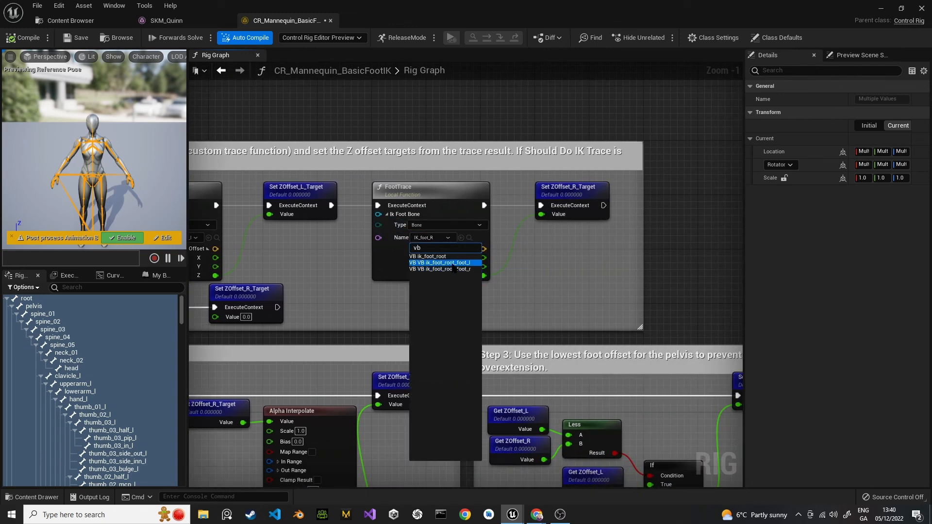
left_click(450, 270)
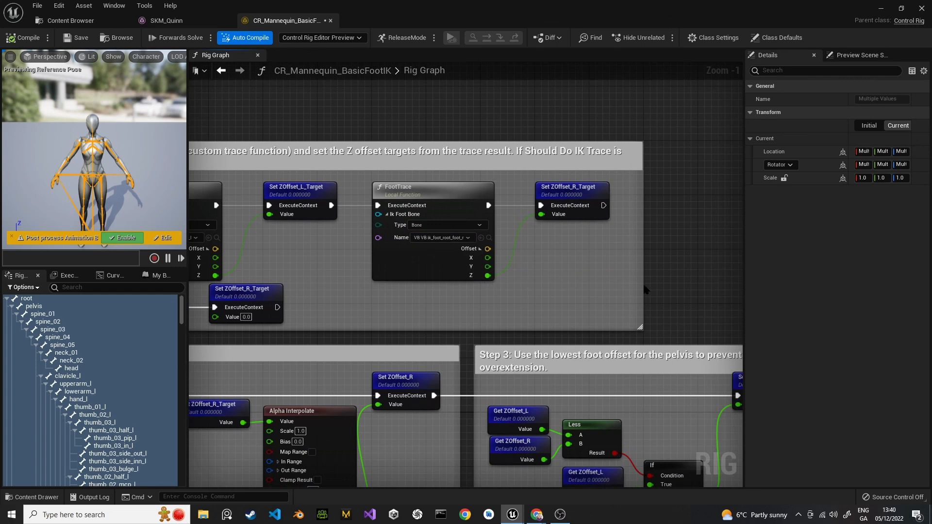
Compile the CR_Mannequin_BasicFootIK control rig and check the mannequin in the preview viewport.
scroll(470, 303, "down", 4)
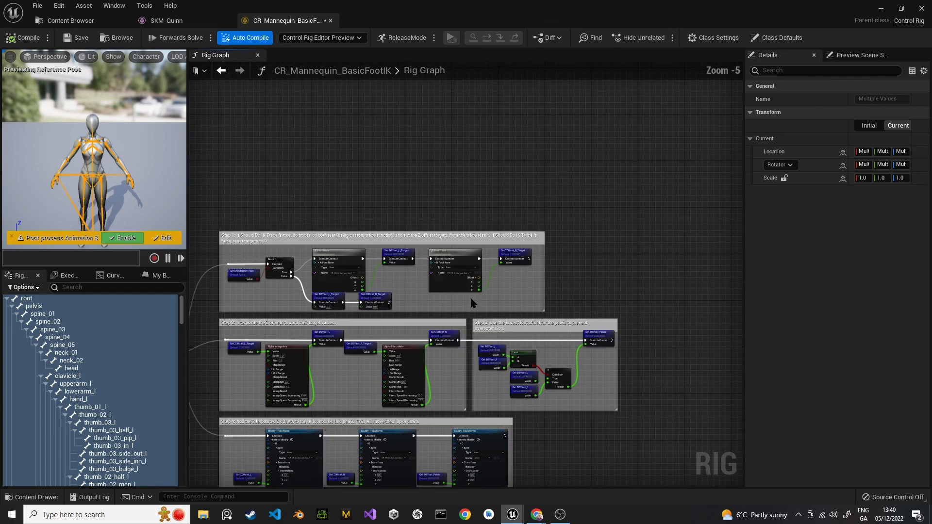
right_click_drag(624, 433, 704, 222)
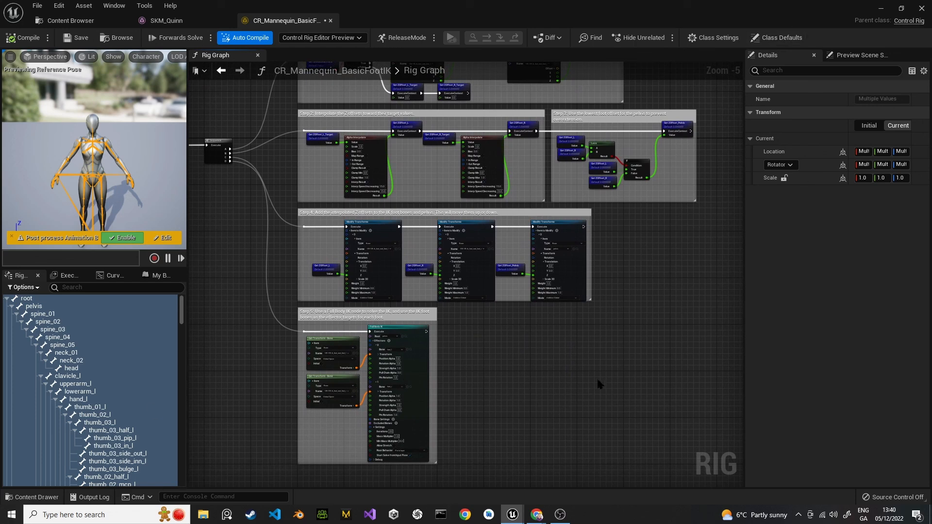
left_click(11, 39)
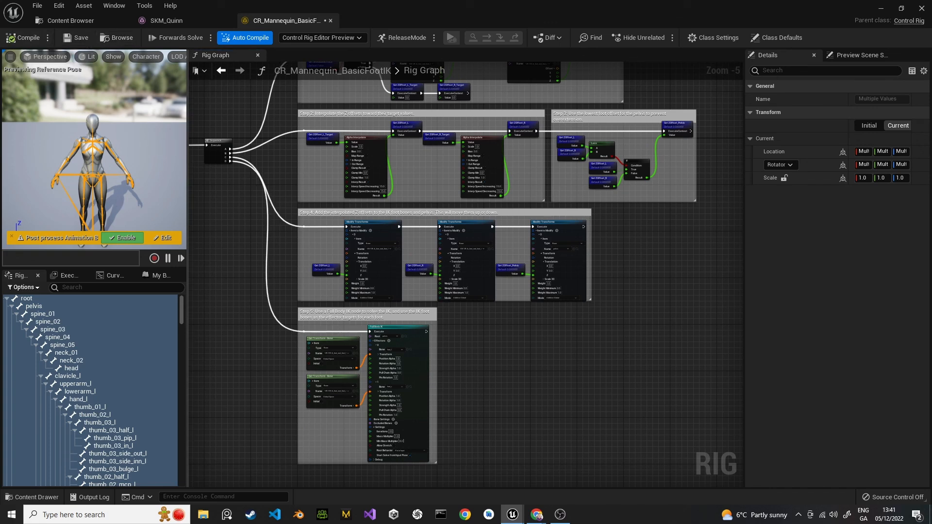
right_click(112, 209)
mouse_move(118, 181)
left_mouse_down()
mouse_move(115, 210)
mouse_move(104, 186)
left_mouse_up()
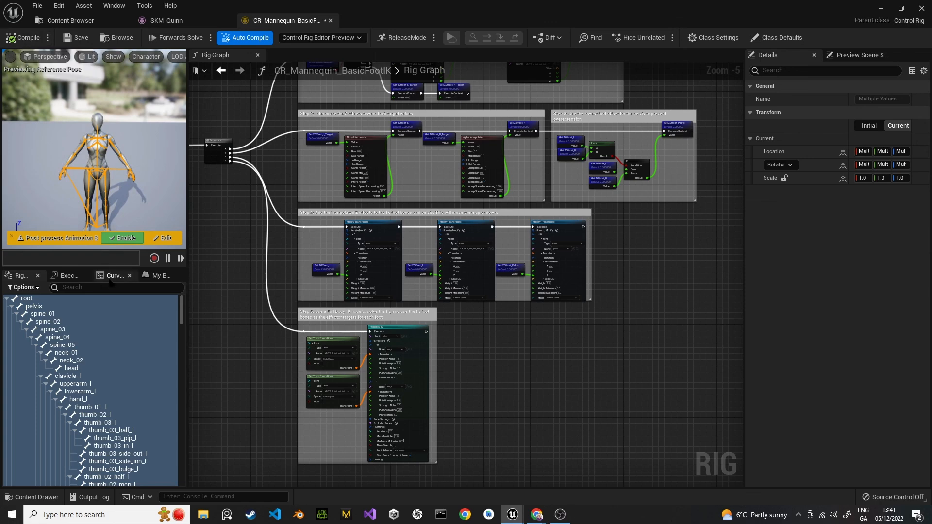
left_click_drag(134, 184, 131, 200)
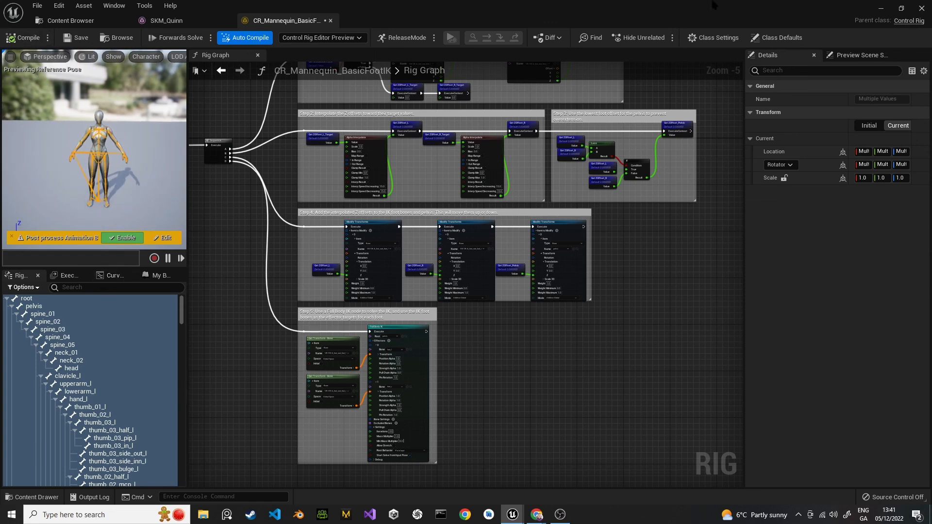
Play ThirdPersonMap in the level editor and test the MetaHuman by running and jumping onto the round platform.
left_click(880, 12)
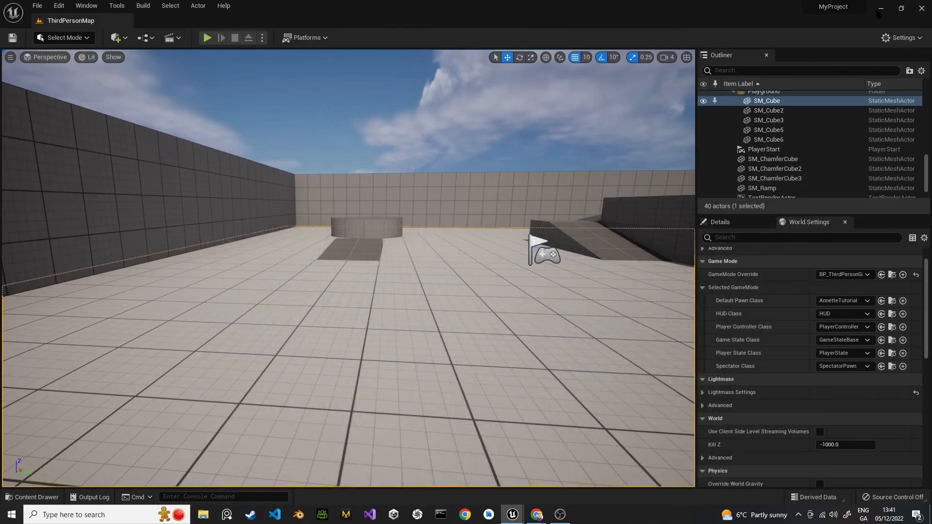
left_click(206, 38)
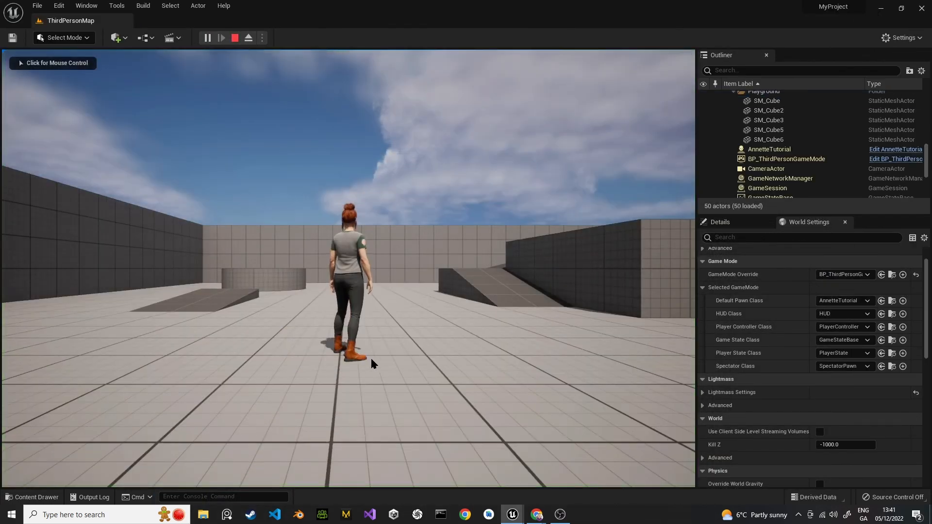
left_click(372, 363)
key("w")
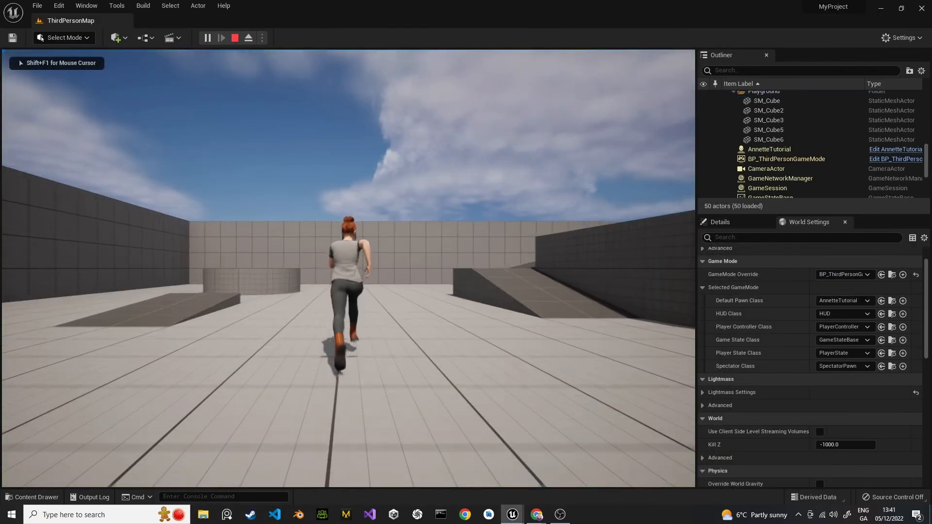
key("space")
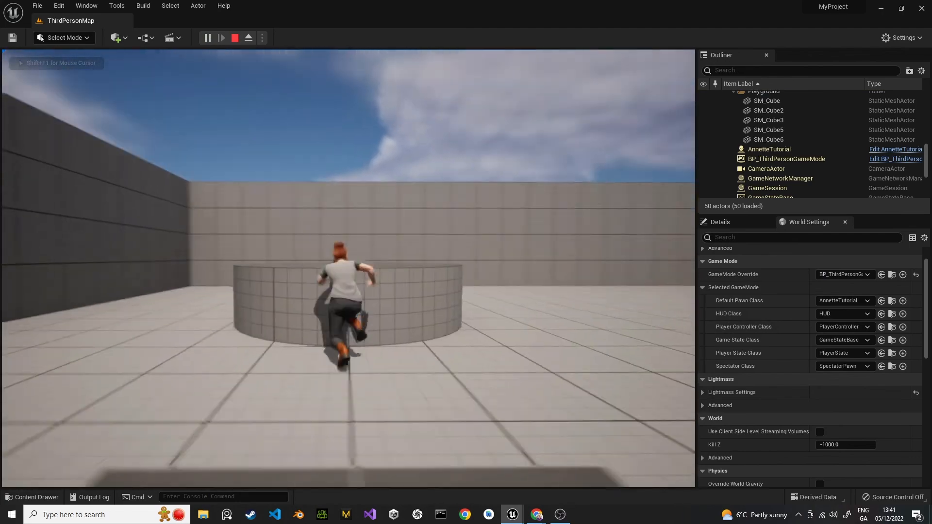
key("space")
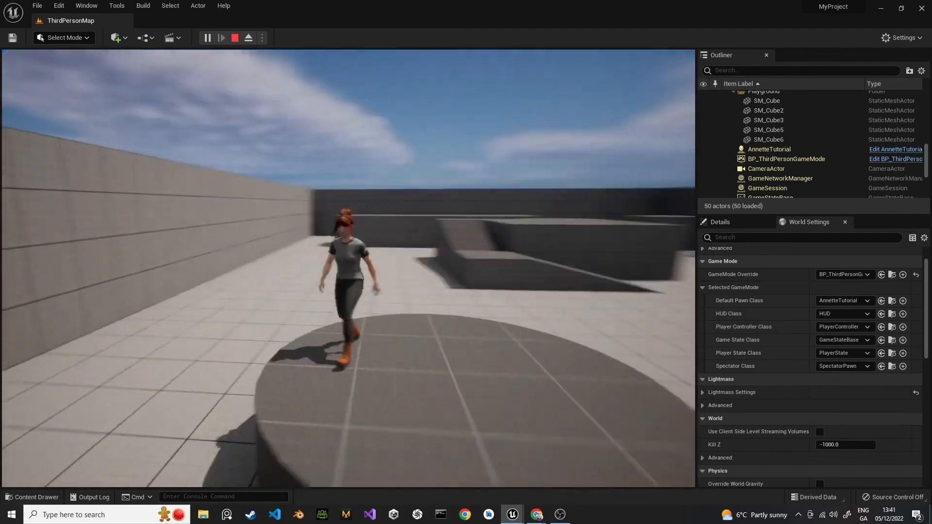